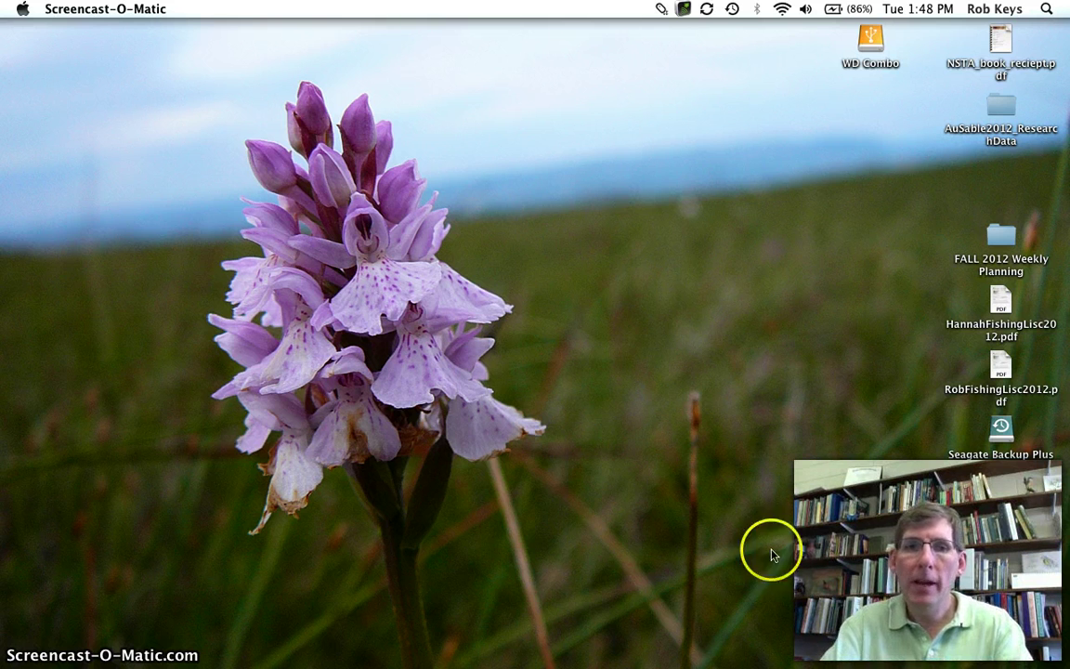
- Launch CmapTools from the Dock and move its My Cmaps Views window to the top-left
mouse_move(718, 661)
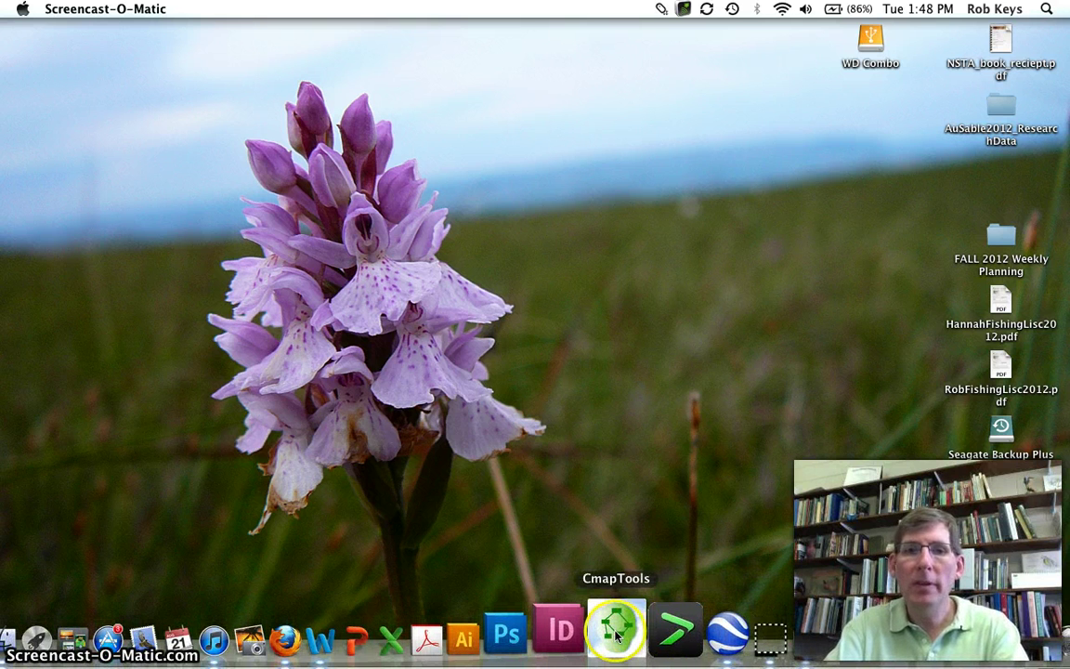
click(615, 633)
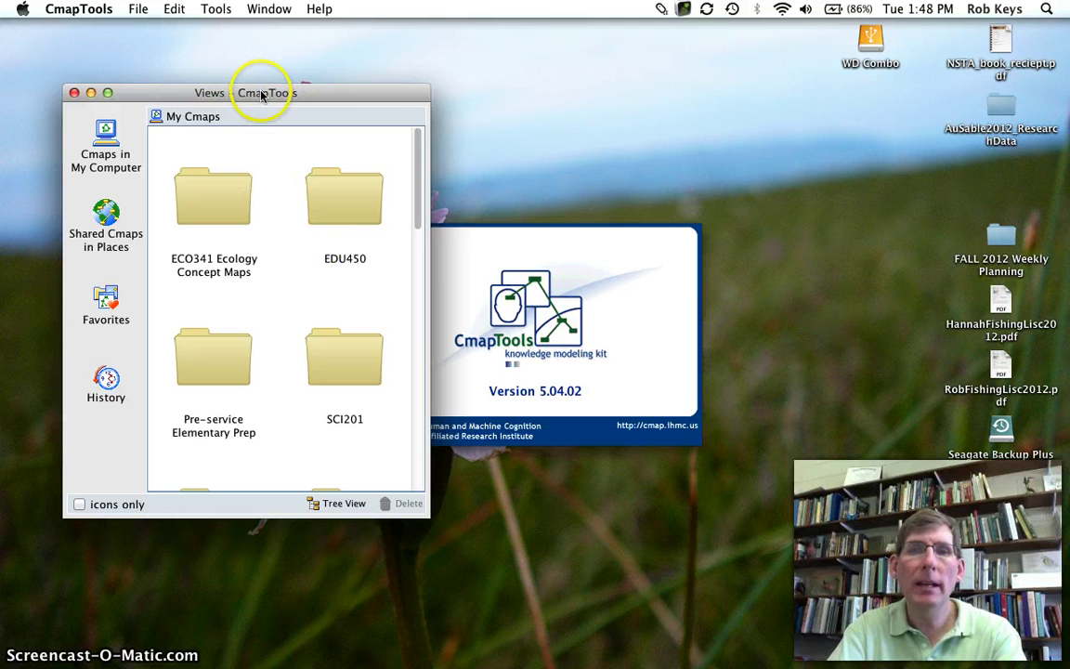
drag(263, 92, 215, 39)
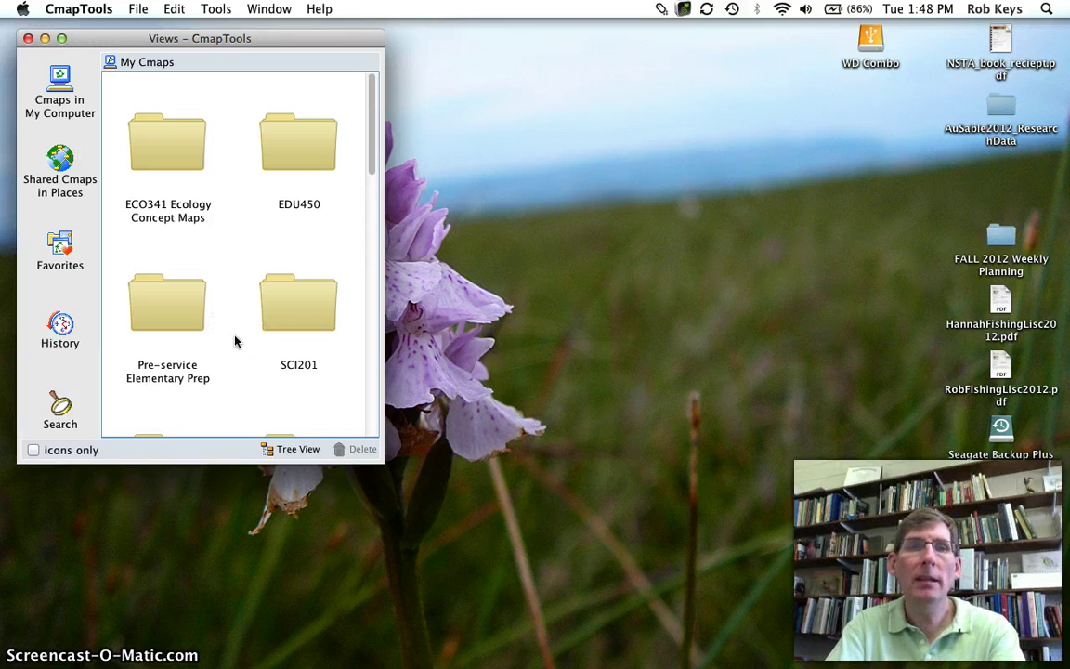
click(248, 196)
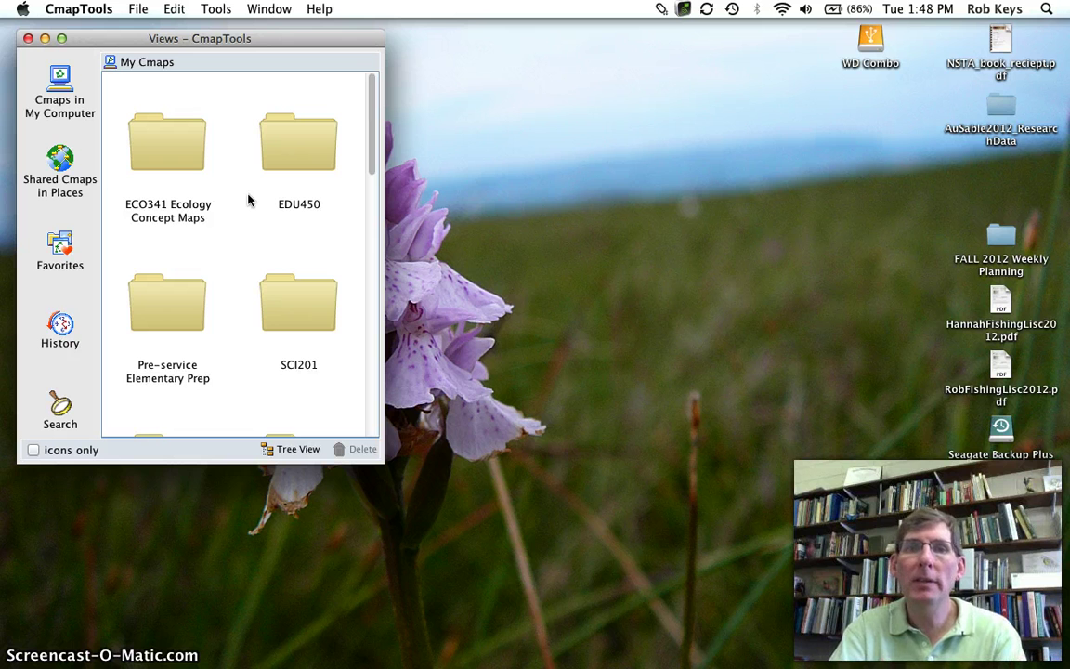
click(203, 110)
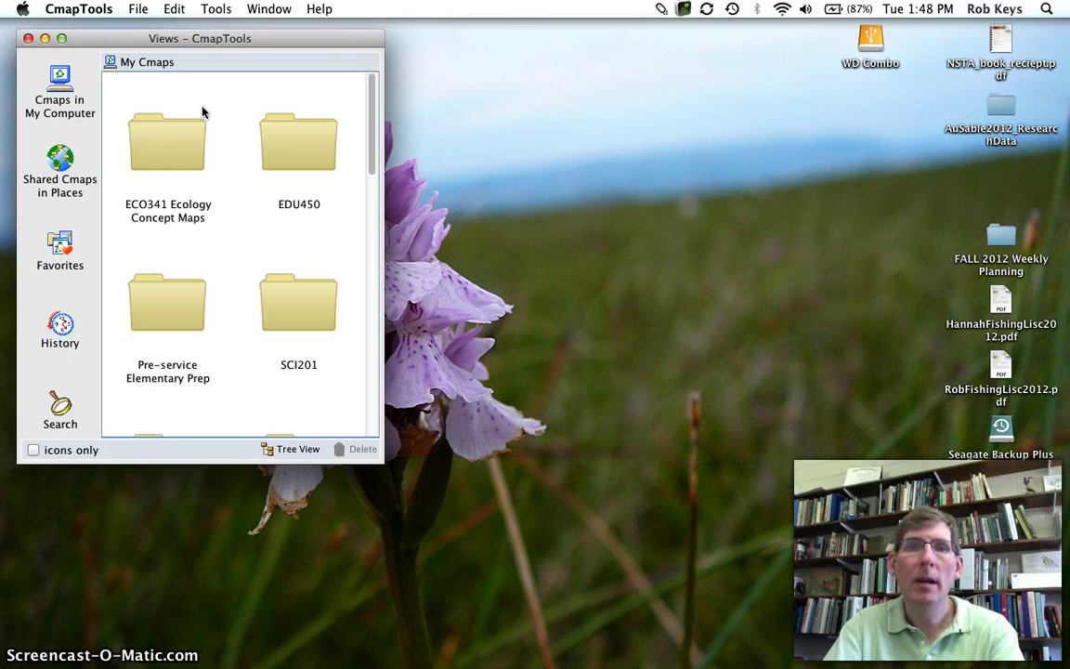
- Create a new blank Cmap, Untitled 1, and maximise its window to fill the screen
click(137, 10)
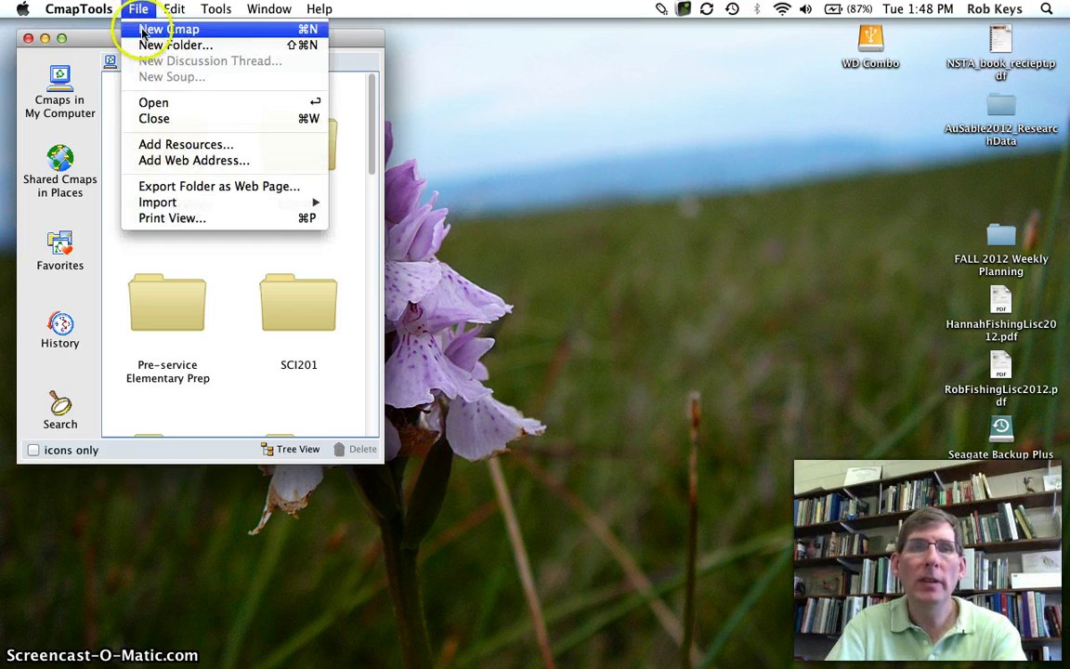
click(142, 30)
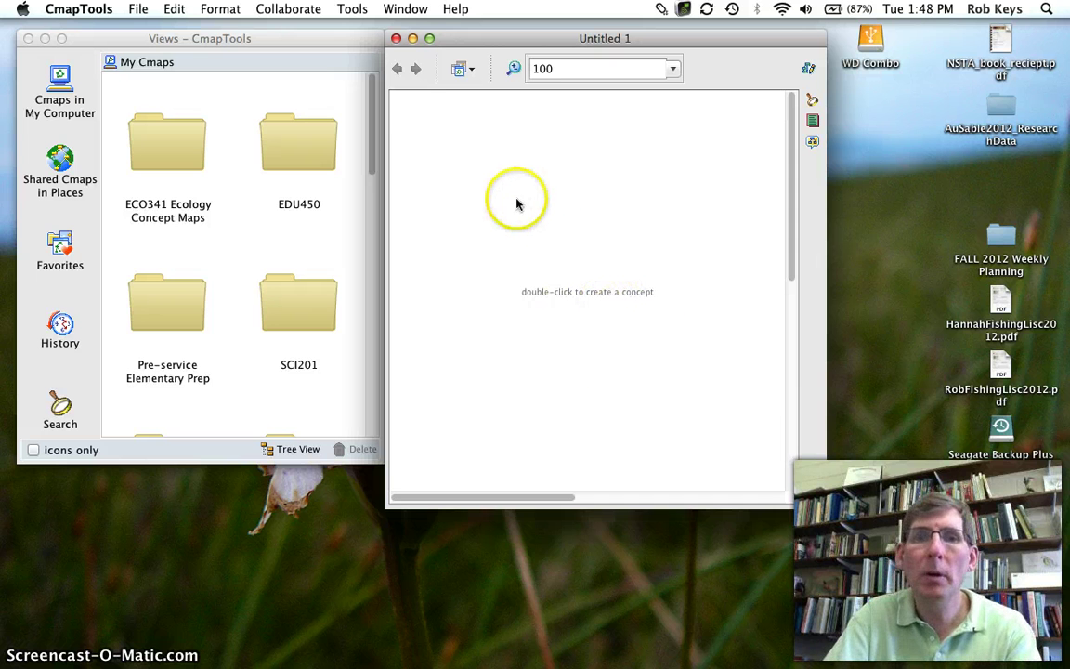
click(429, 38)
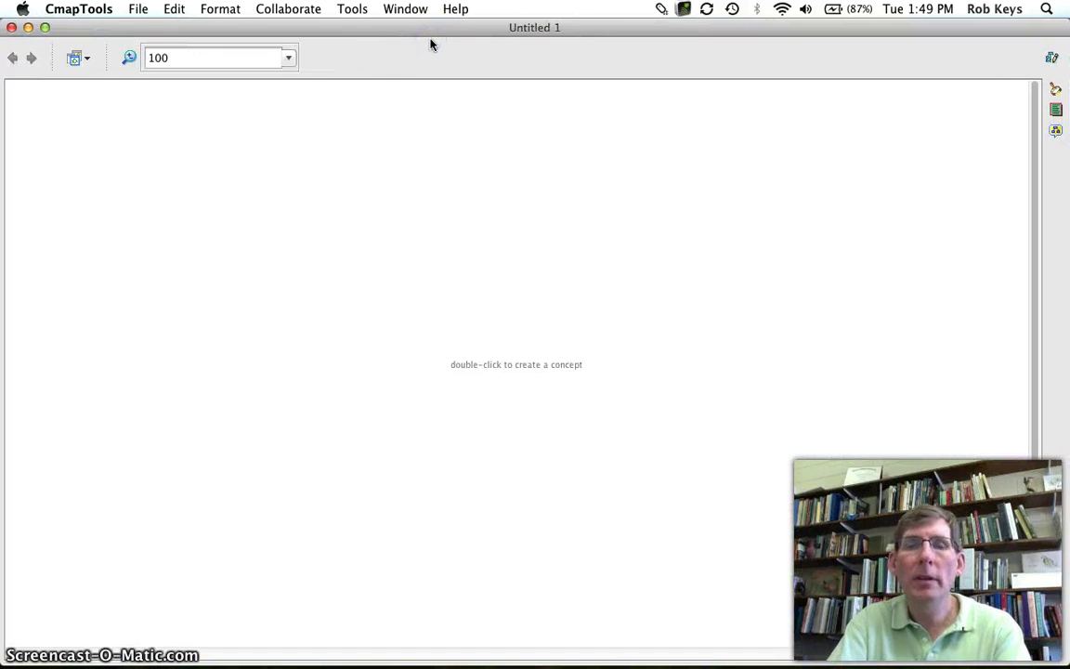
click(366, 232)
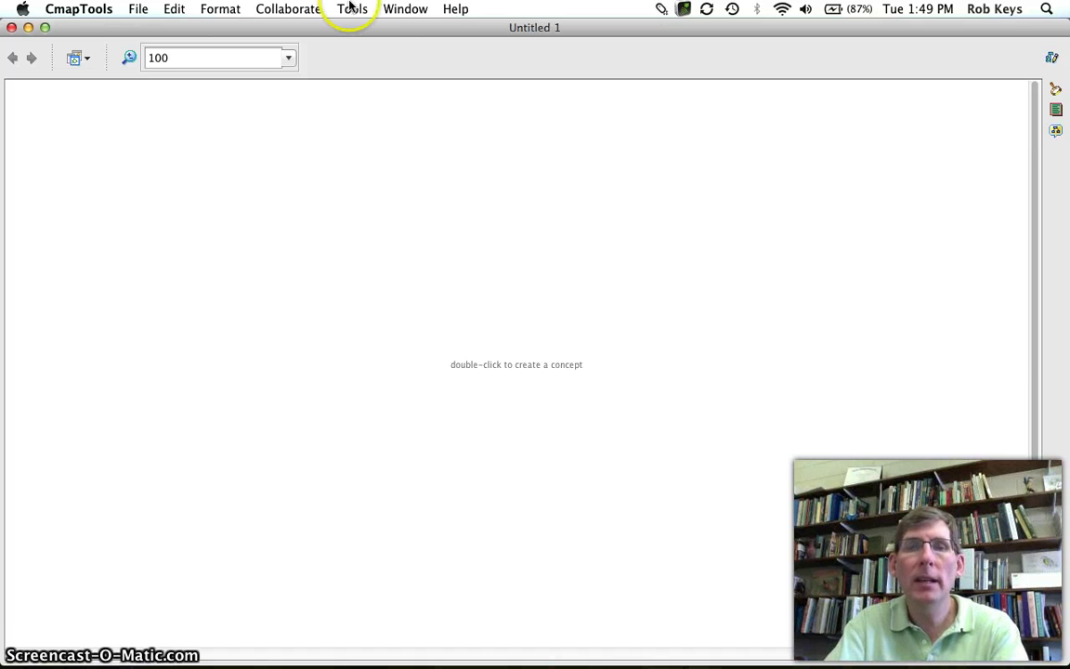
- Show the Styles palette alongside the empty map
click(399, 7)
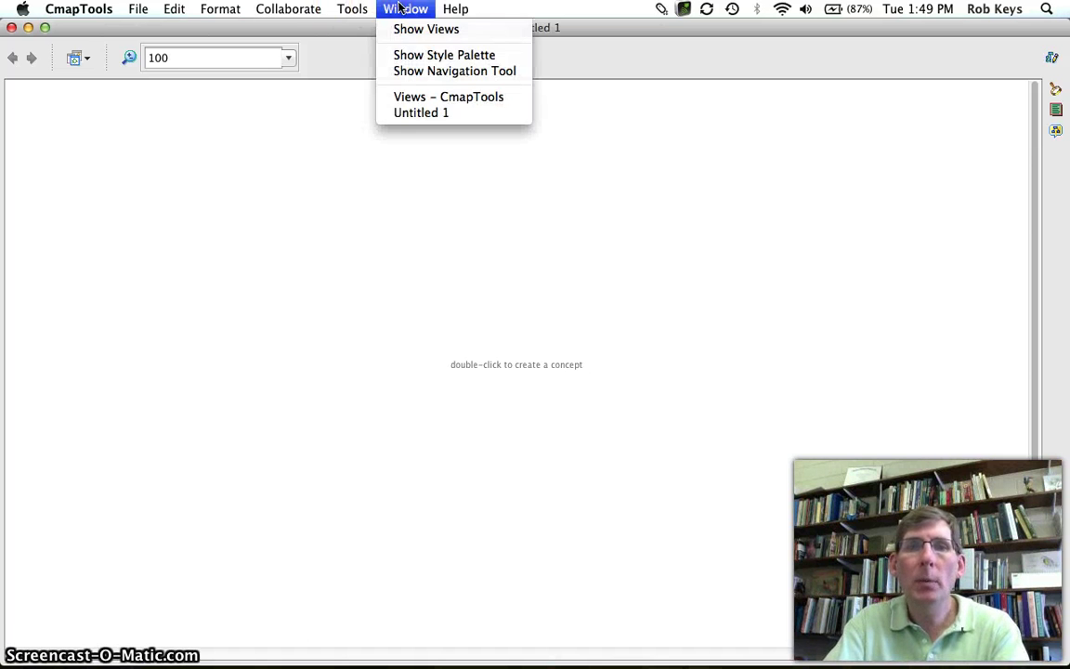
click(407, 58)
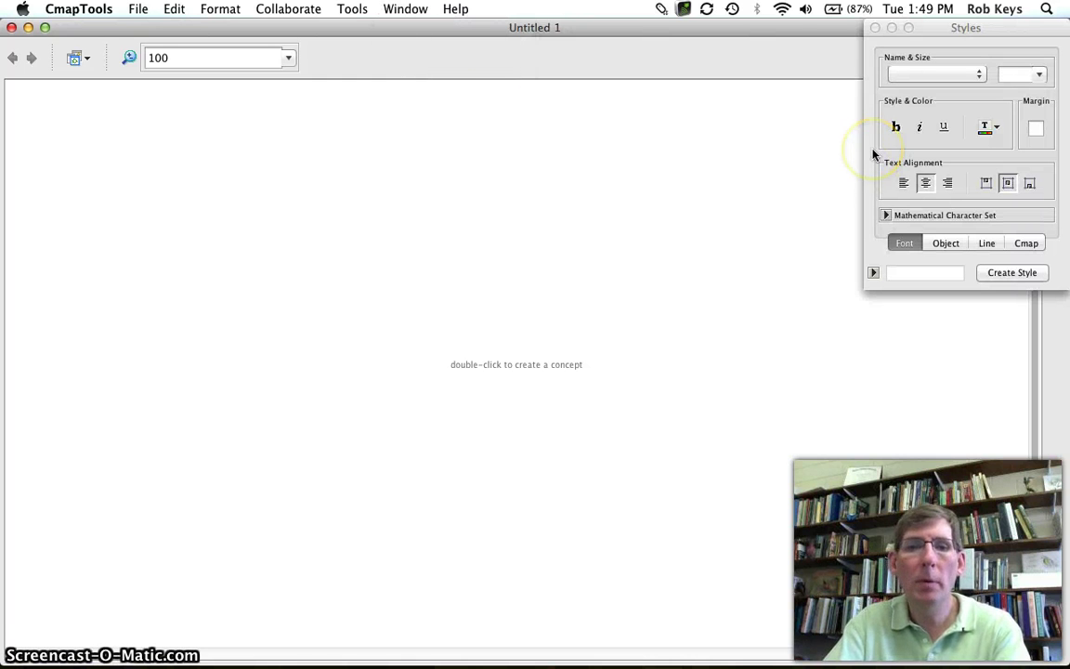
key(ctrl+2)
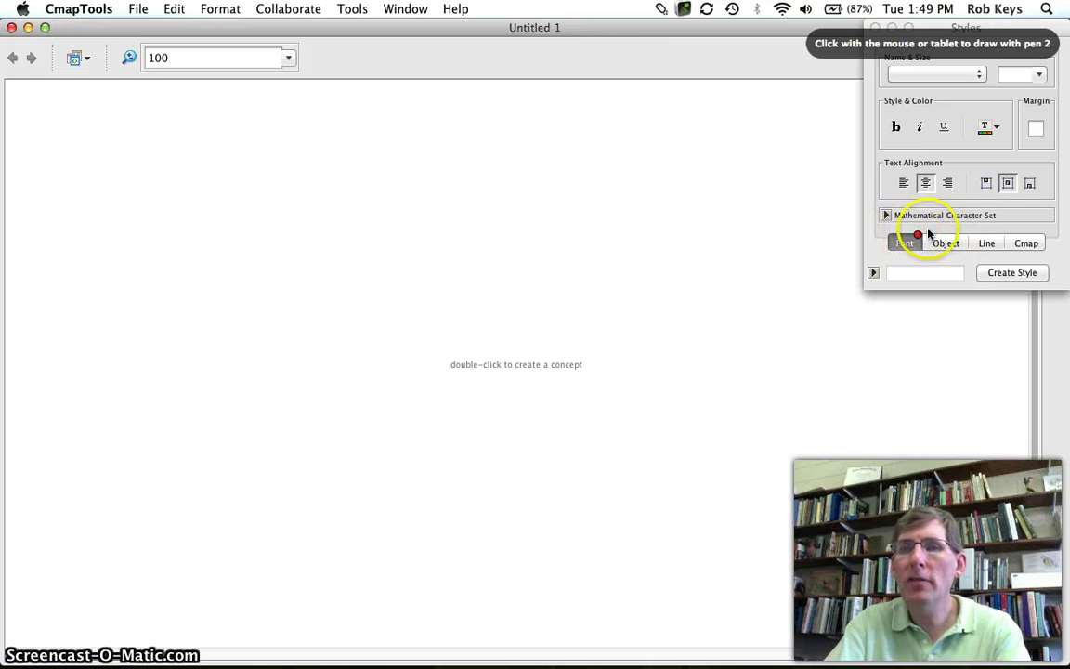
drag(926, 228, 953, 267)
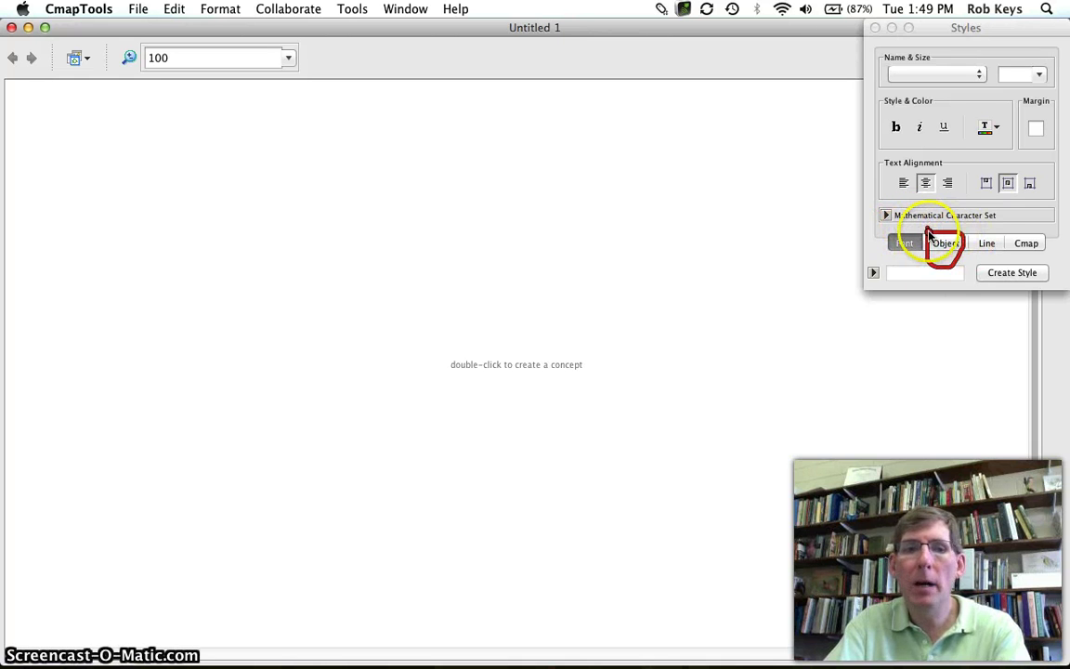
key(Escape)
key(ctrl+2)
mouse_move(985, 232)
mouse_down()
mouse_move(996, 232)
mouse_move(978, 229)
mouse_up()
key(Escape)
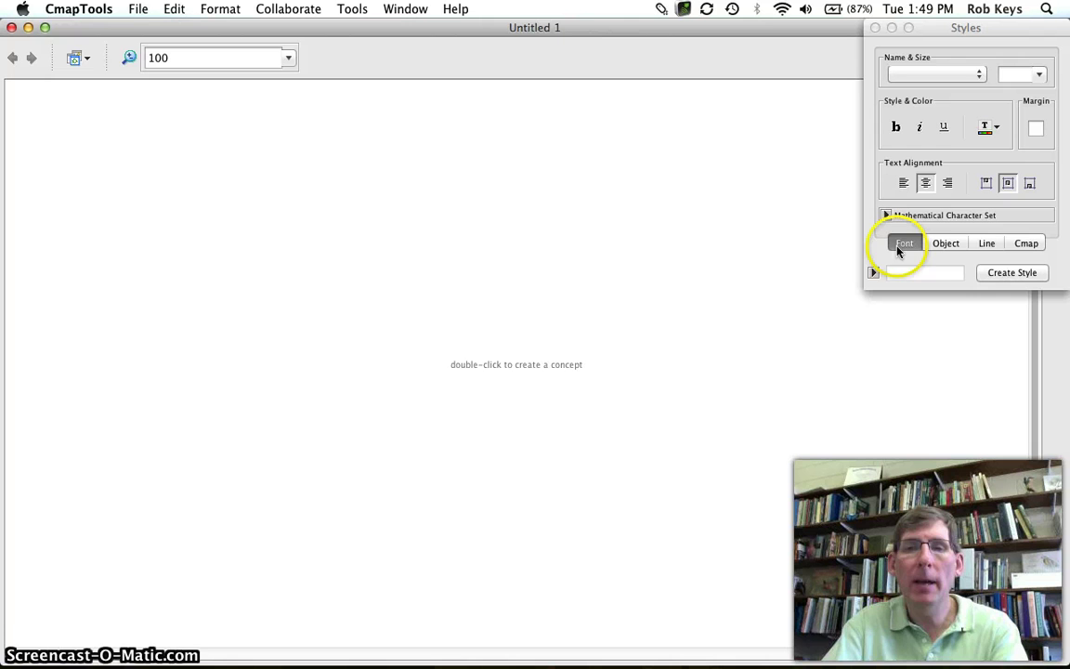
- Create concept boxes Evaporation, Precipitation and Condsensation, top to bottom along the left edge
double_click(149, 139)
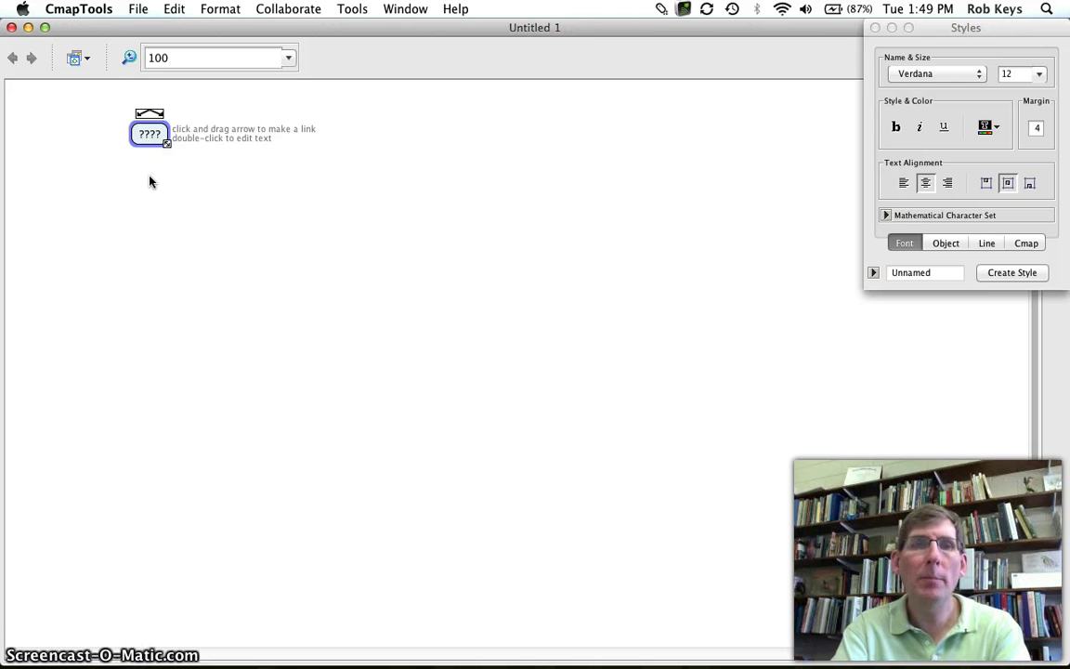
text(Evaporation)
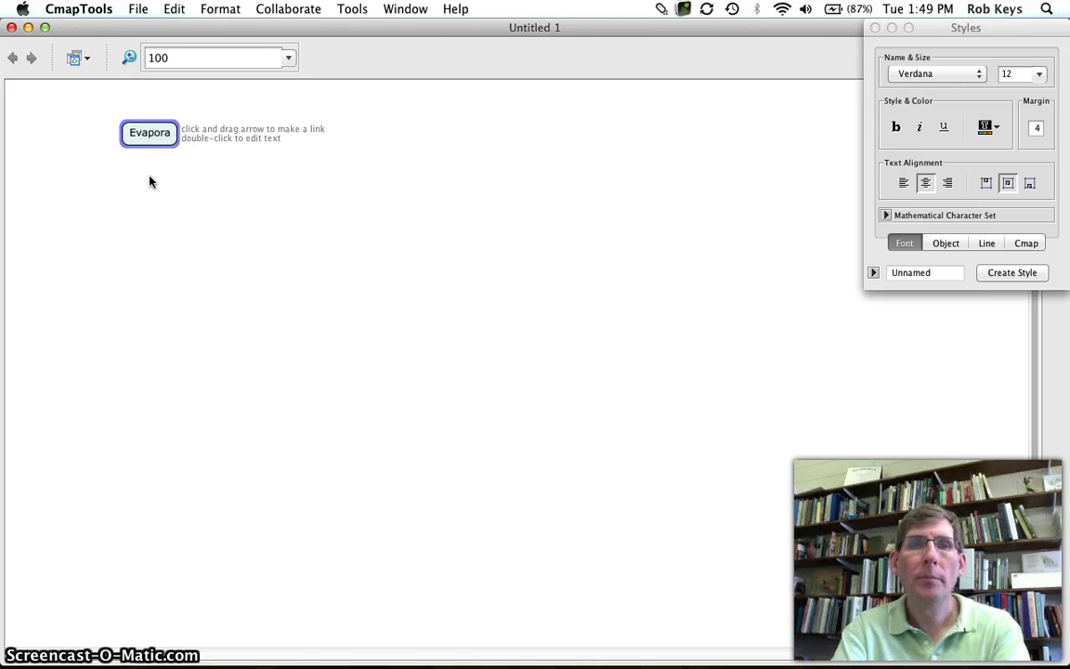
double_click(146, 243)
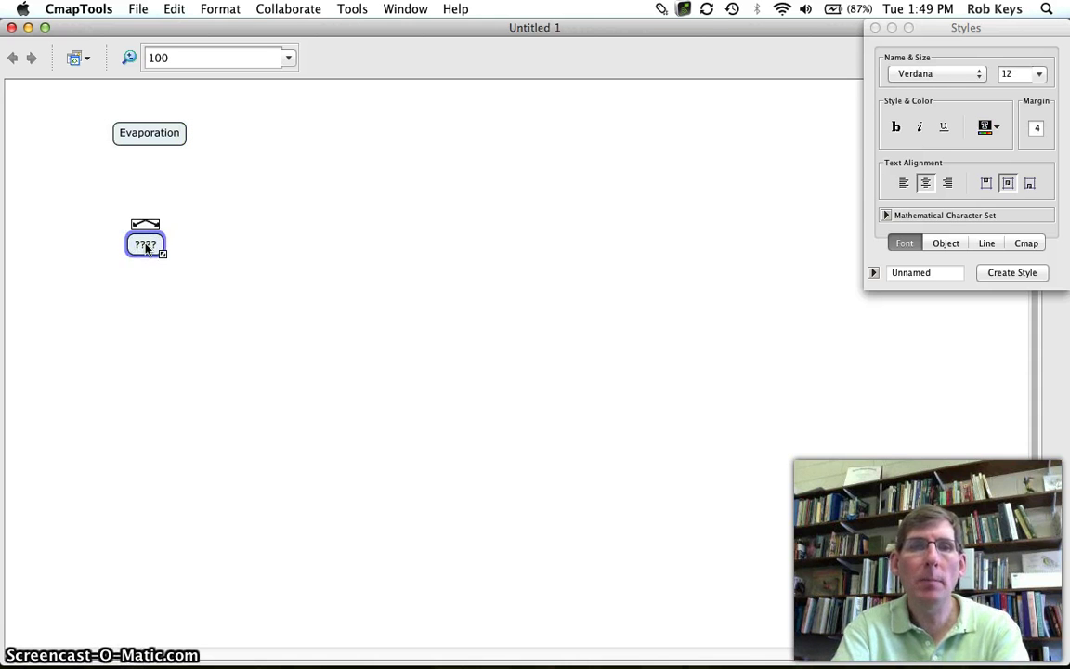
text(Precipi)
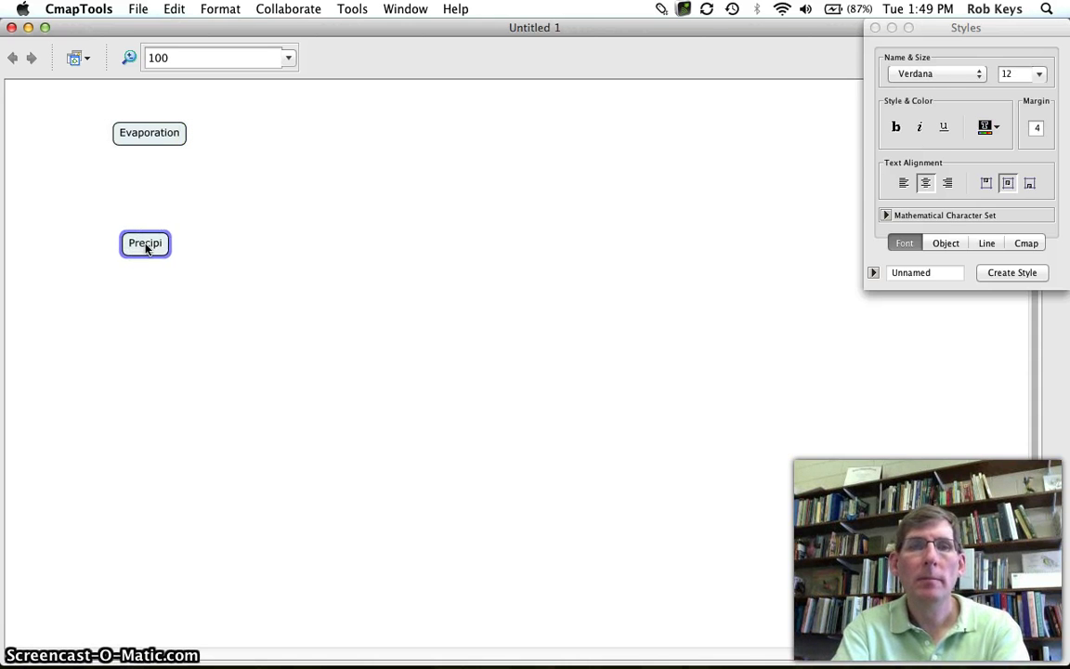
text(tation)
click(140, 378)
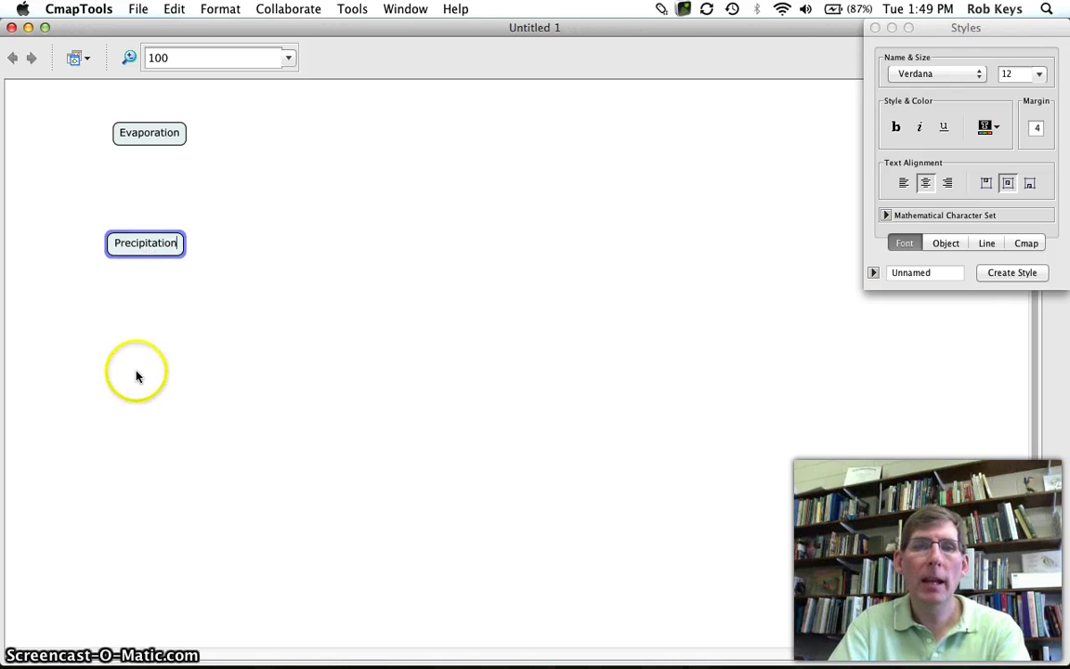
double_click(135, 365)
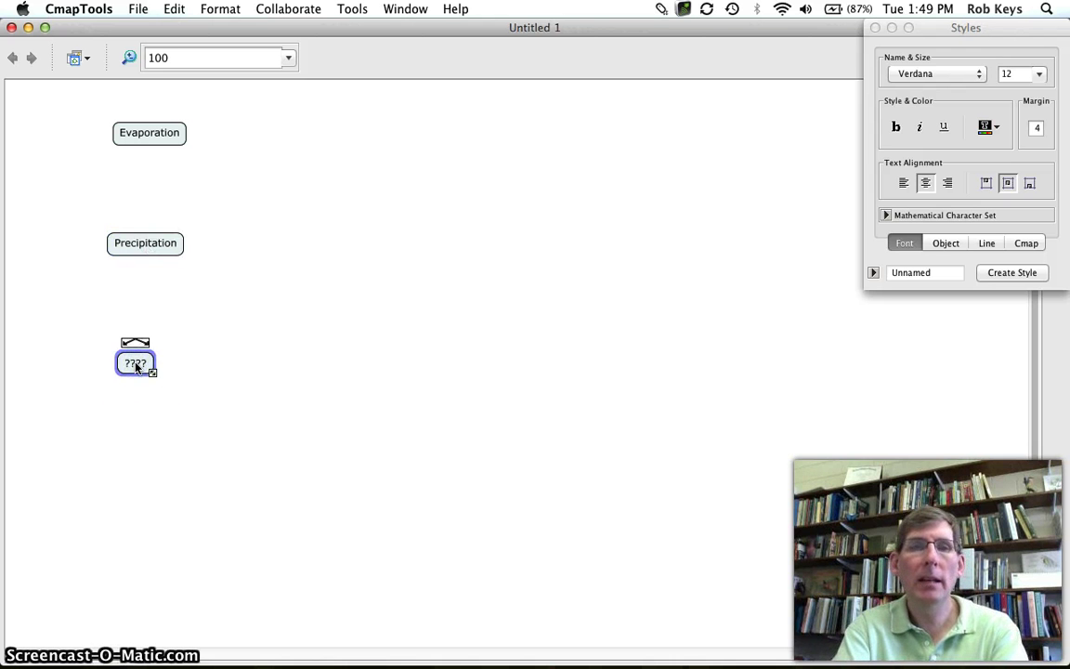
text(Cond)
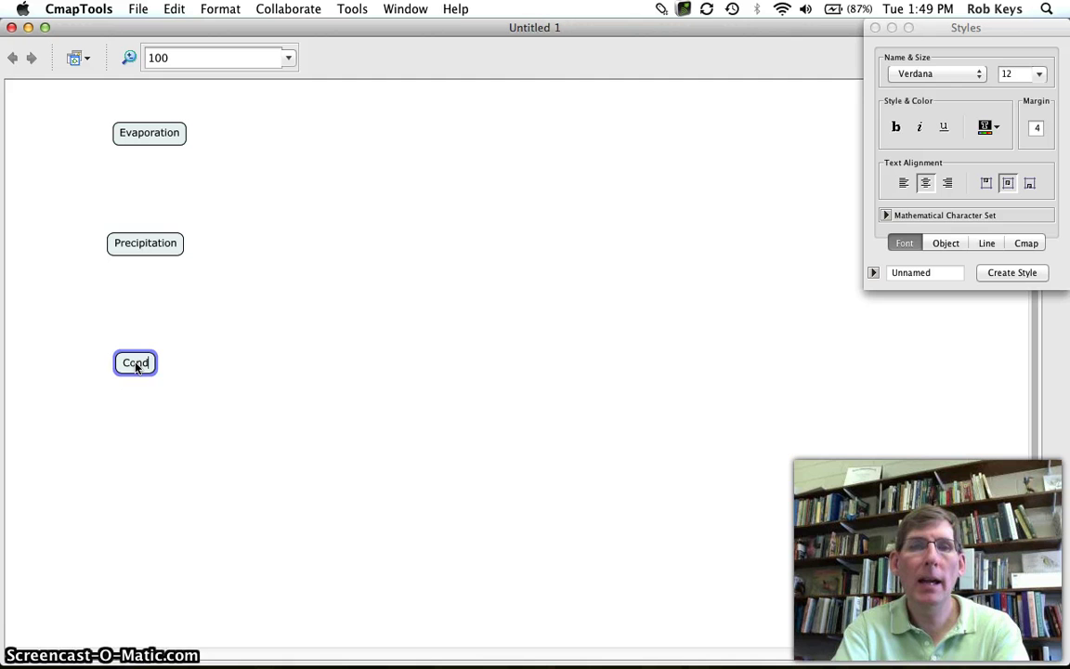
text(sensation)
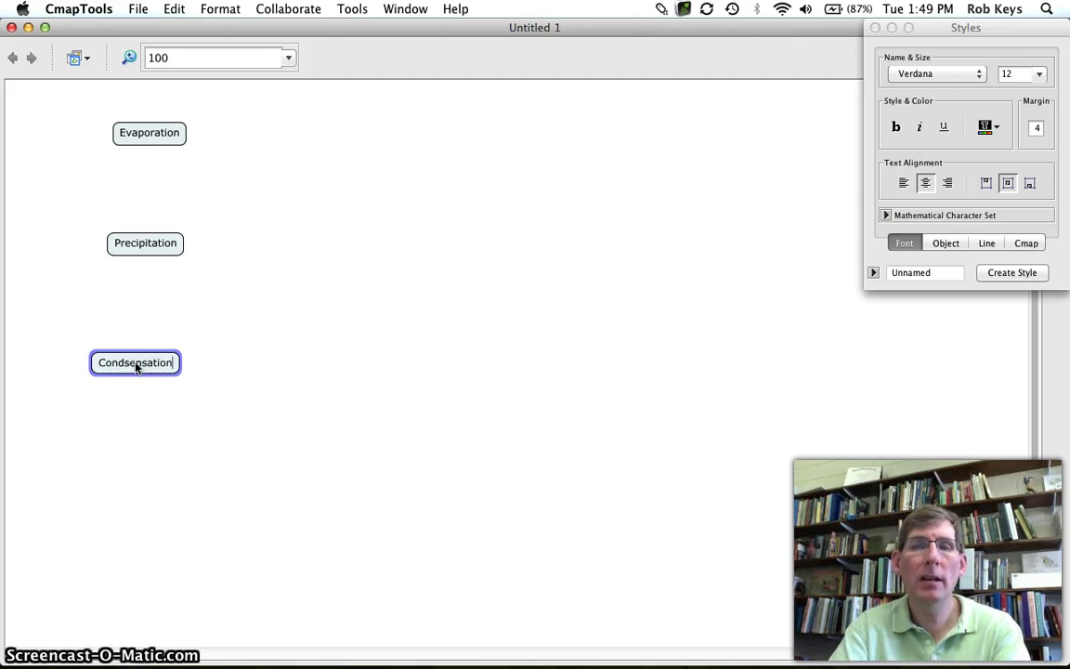
- Add clouds, rain and snow concepts in a column right of Evaporation
click(406, 148)
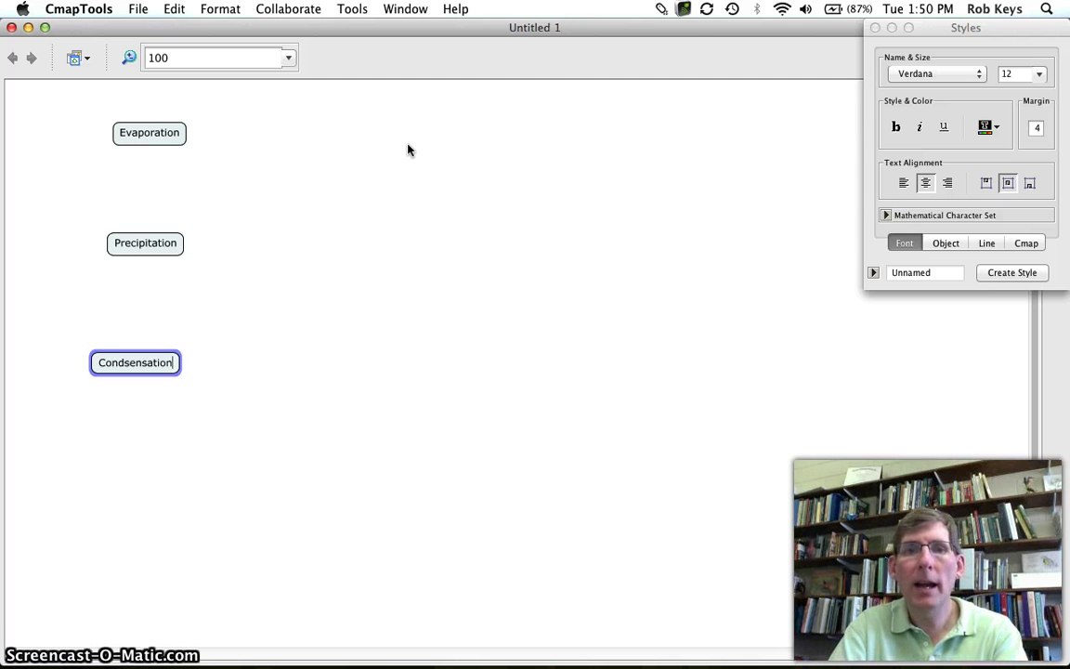
double_click(408, 148)
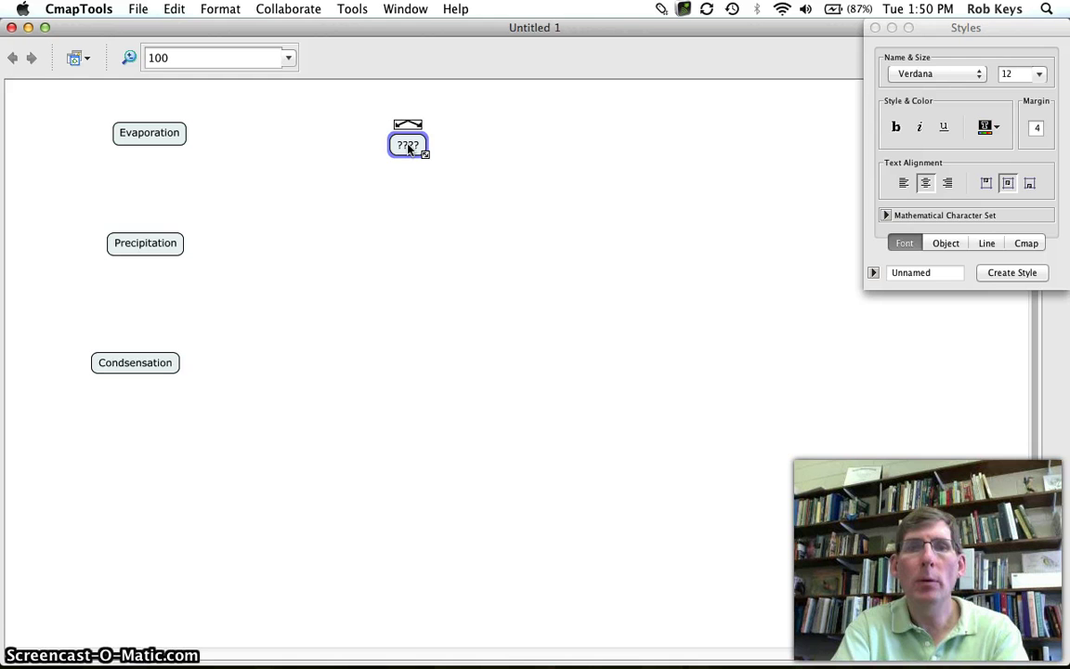
text(clouds)
click(409, 227)
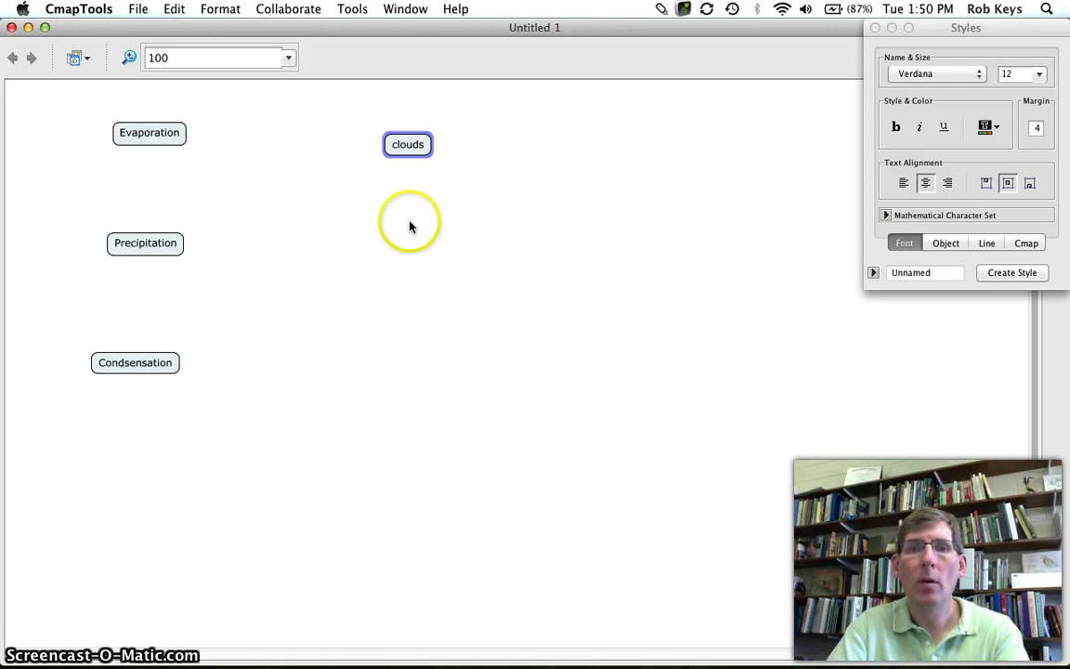
double_click(406, 225)
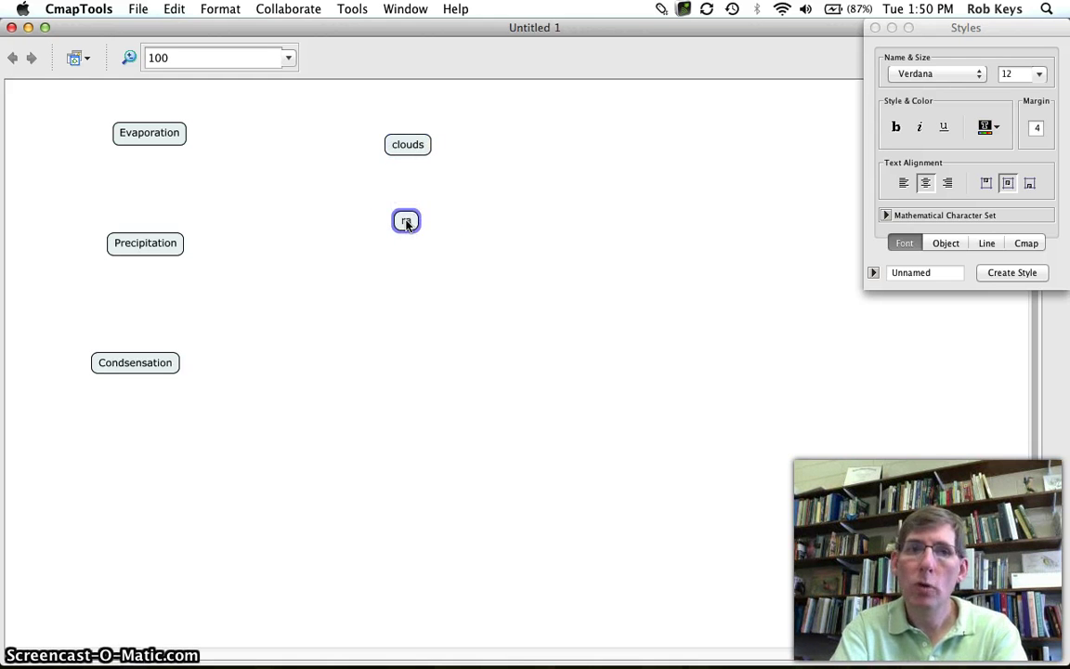
text(rain)
click(405, 253)
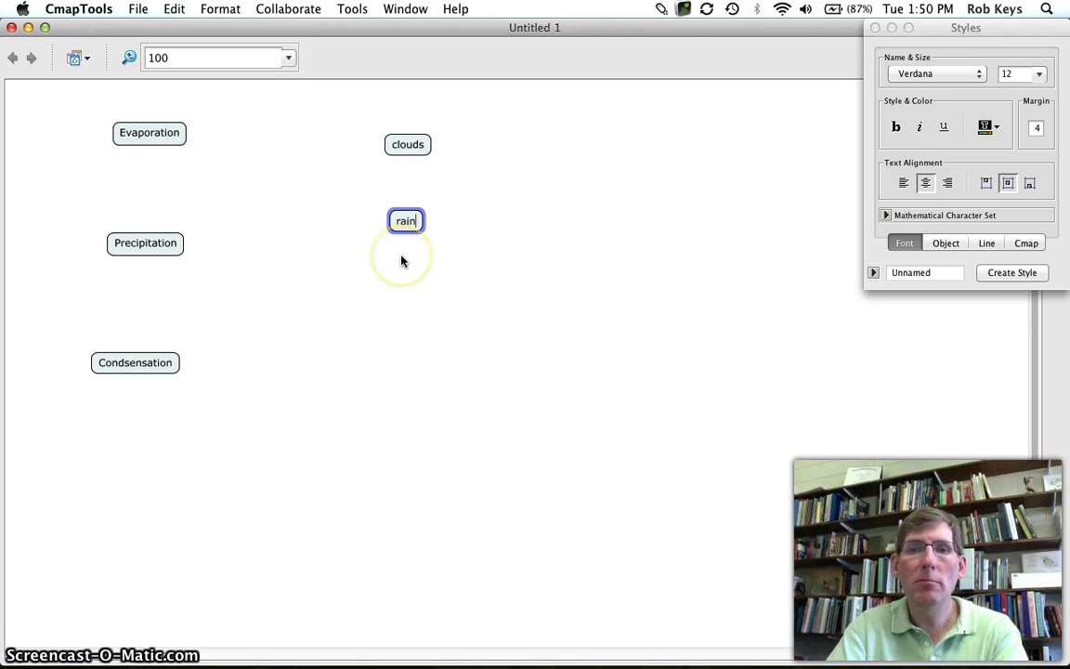
double_click(402, 260)
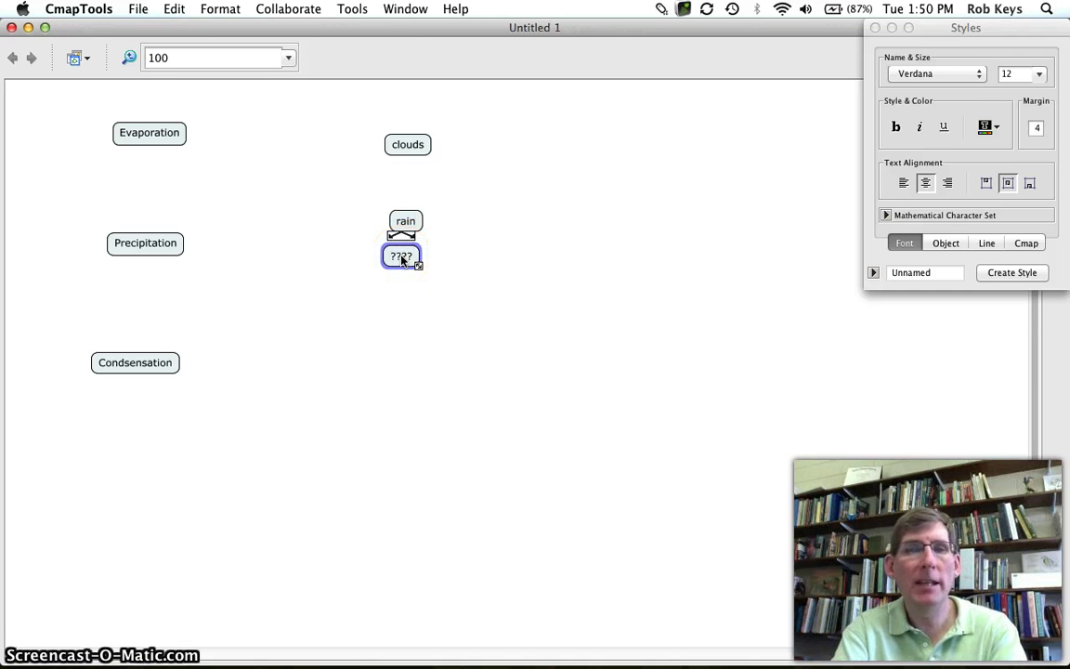
text(snow)
- Move snow up and to the right, then add a water vapor concept below rain
drag(397, 256, 407, 277)
click(403, 269)
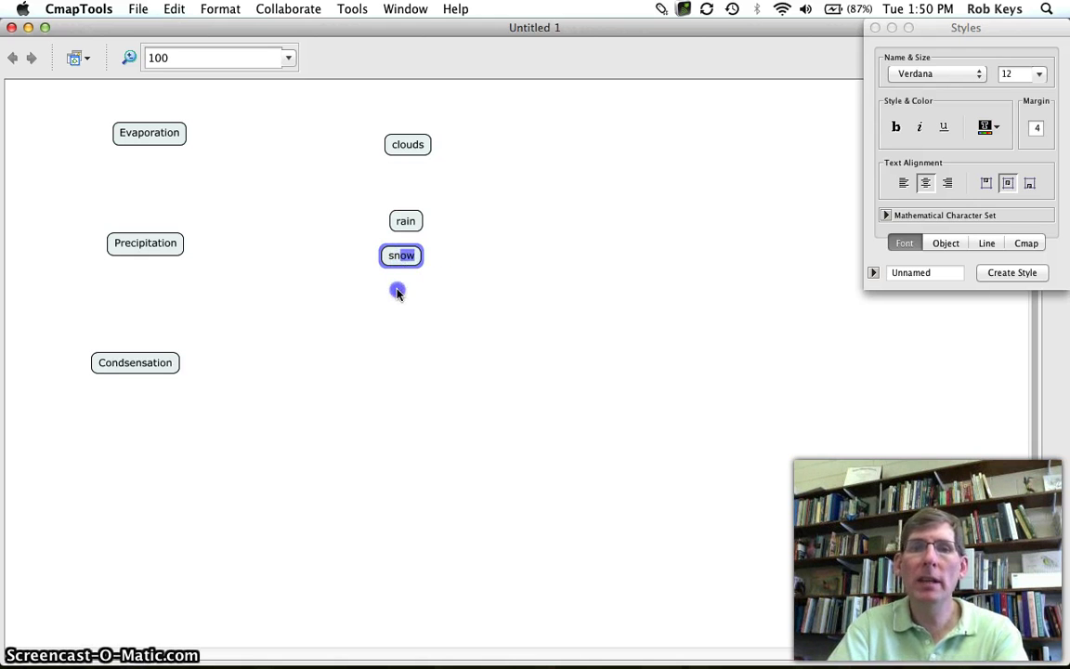
click(396, 288)
drag(402, 256, 515, 223)
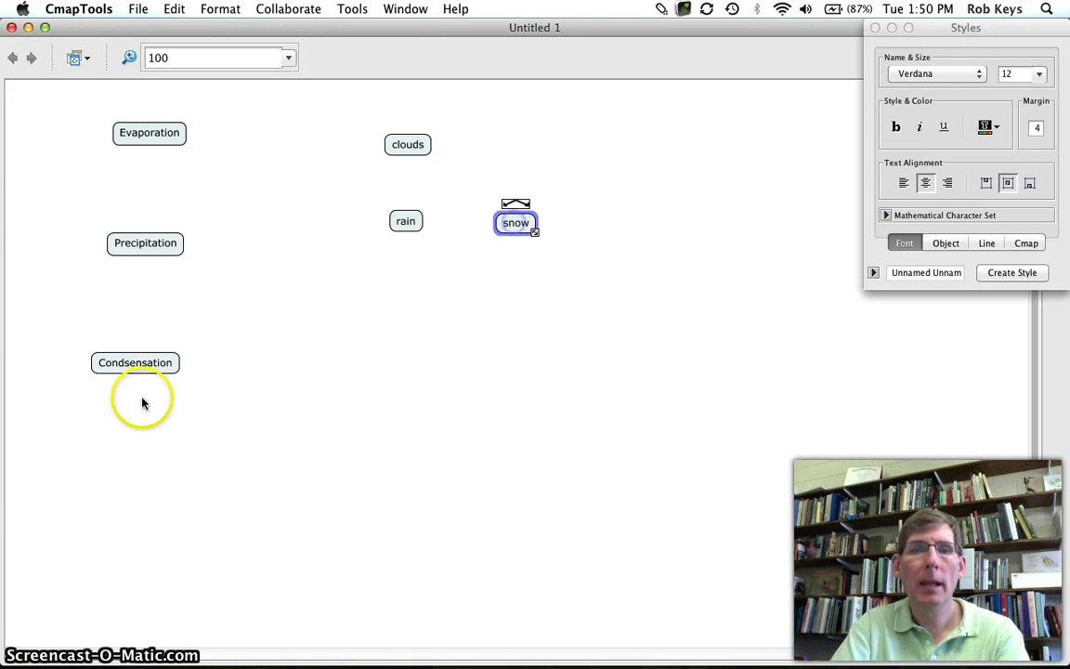
double_click(418, 332)
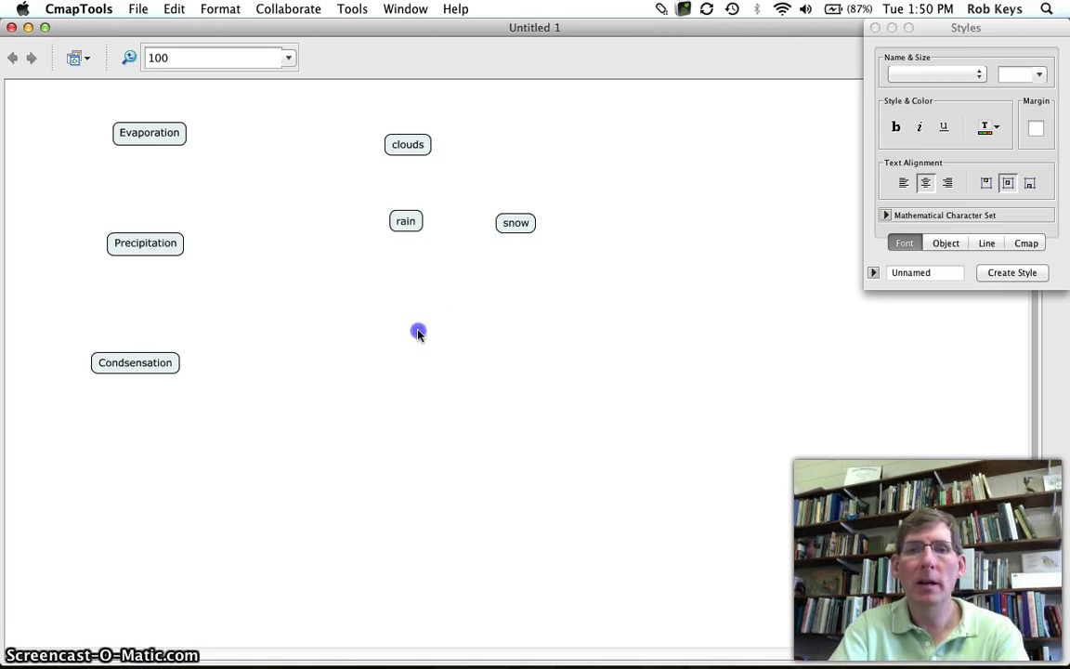
text(water)
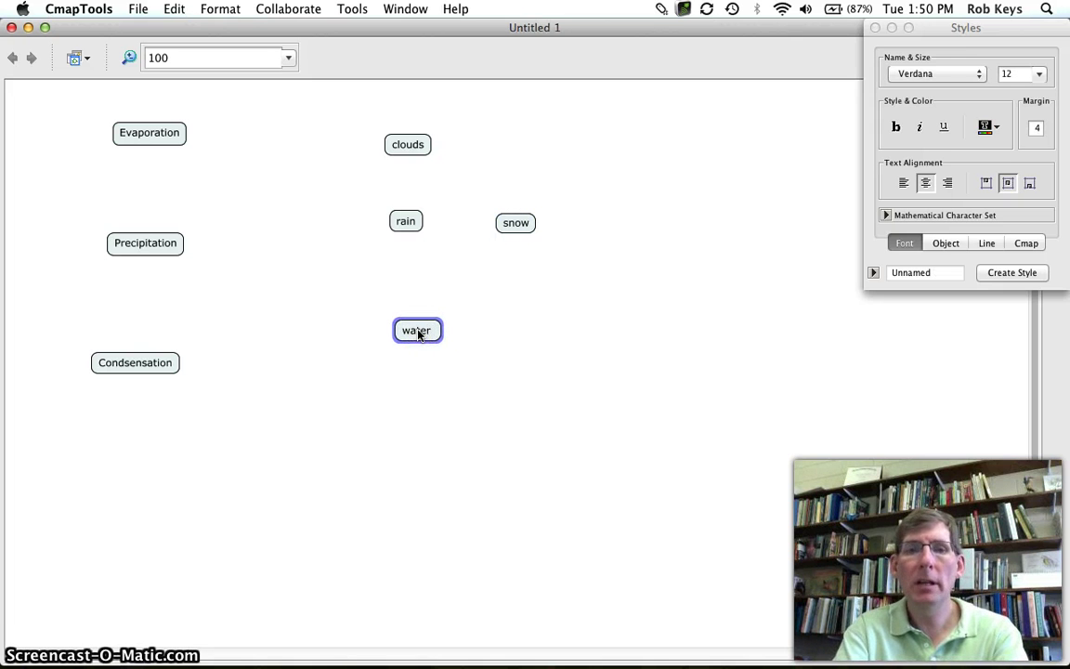
text( vapor)
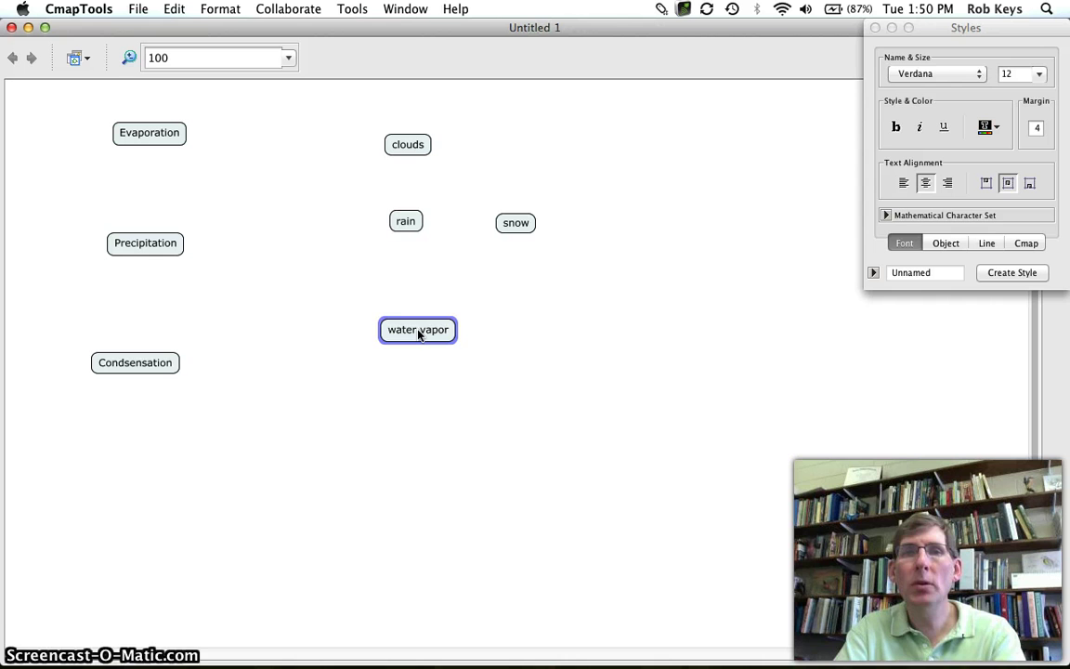
click(415, 358)
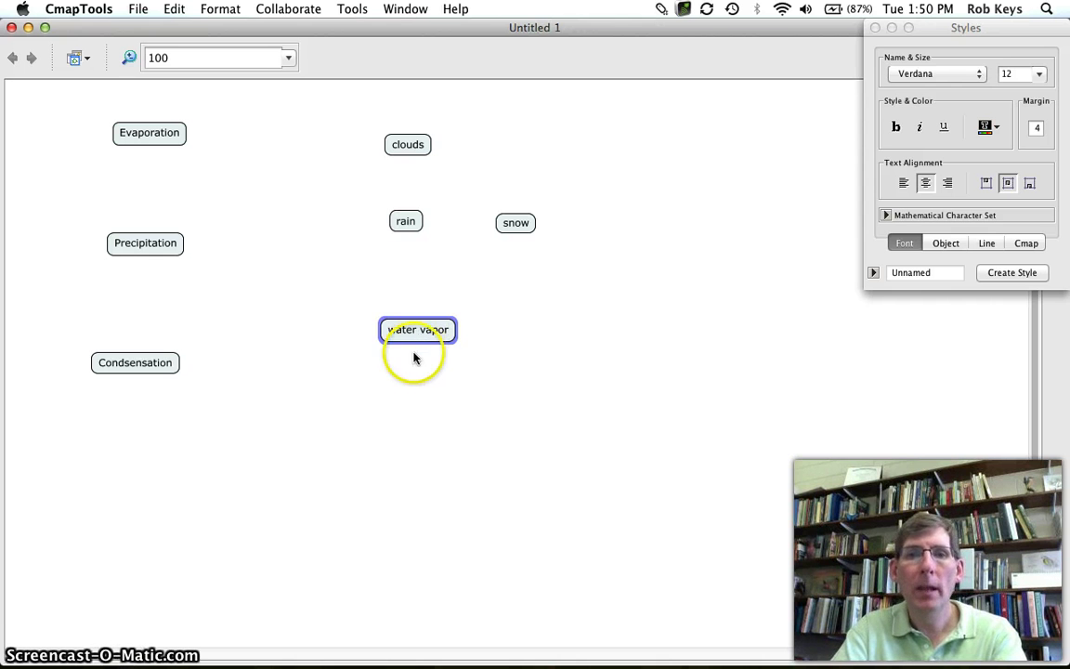
click(401, 364)
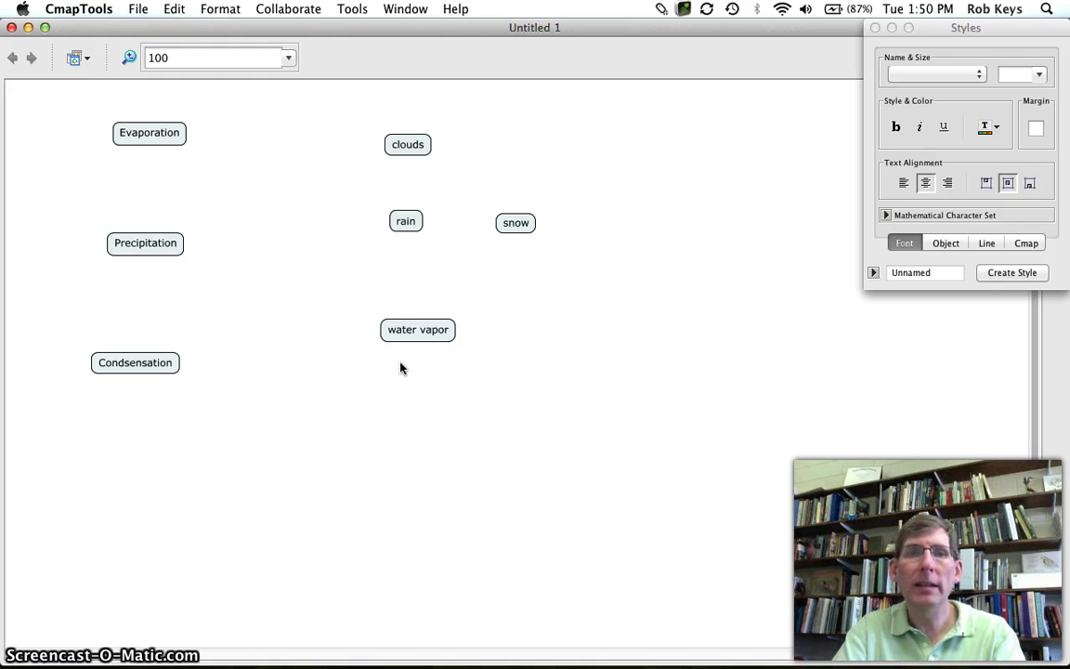
click(270, 206)
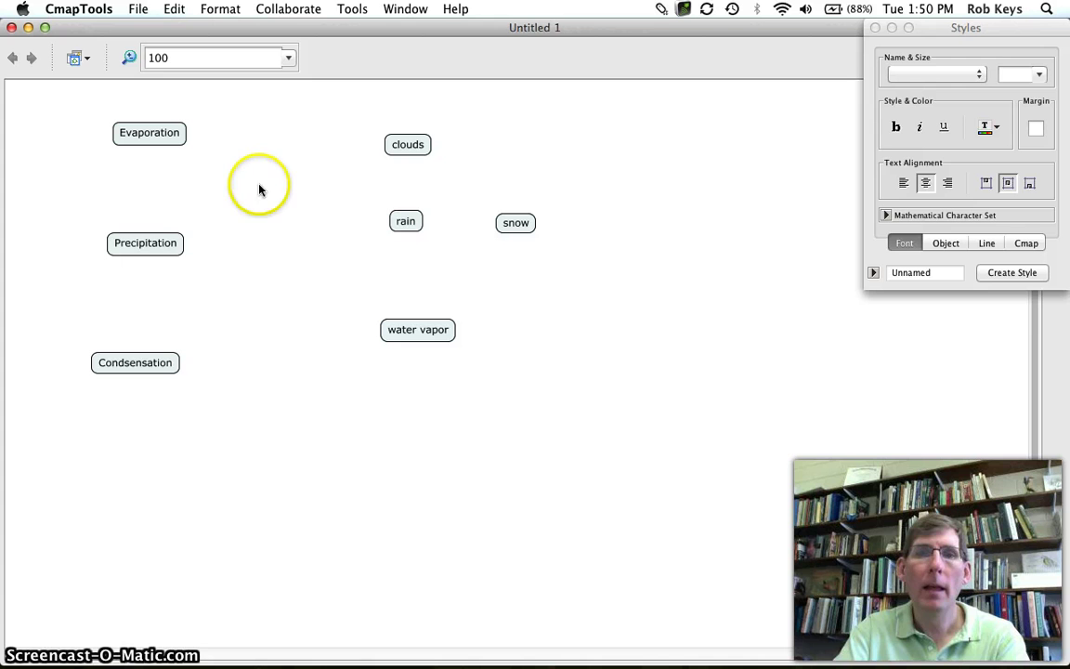
- Draw a link from Precipitation to clouds and label it 'falls from'
click(158, 247)
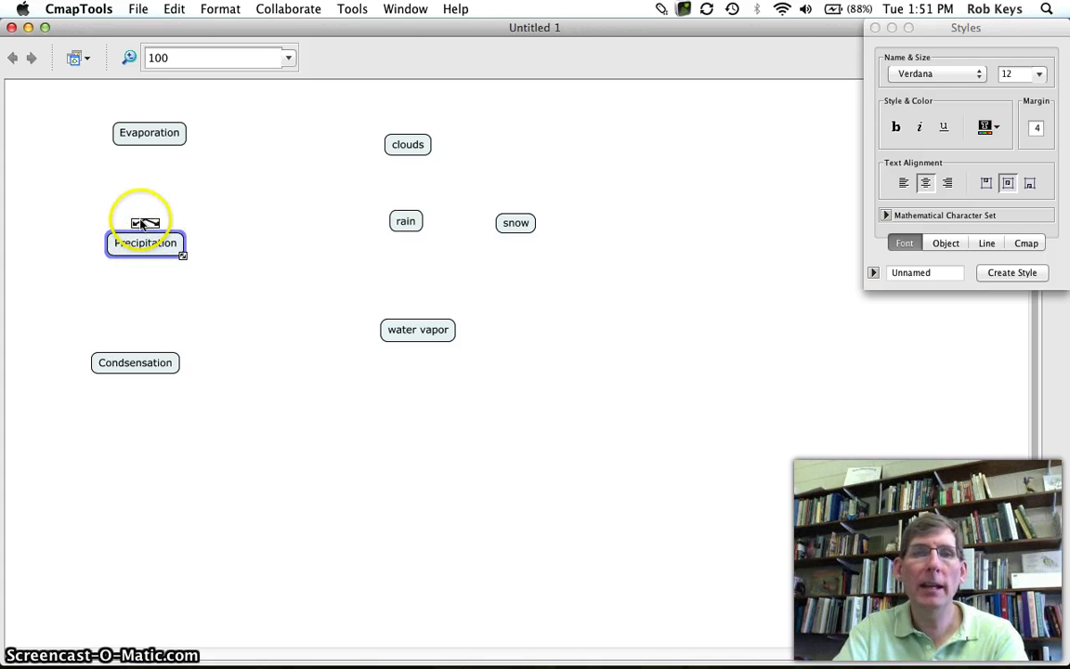
key(ctrl+2)
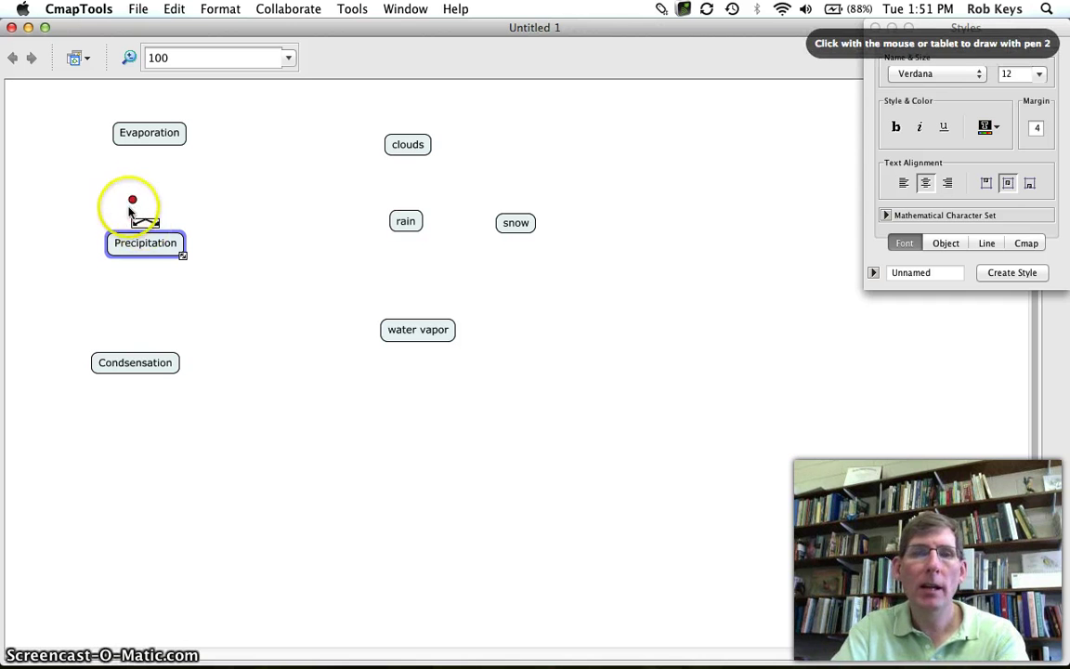
mouse_move(130, 209)
mouse_down()
mouse_move(158, 239)
mouse_move(149, 228)
mouse_up()
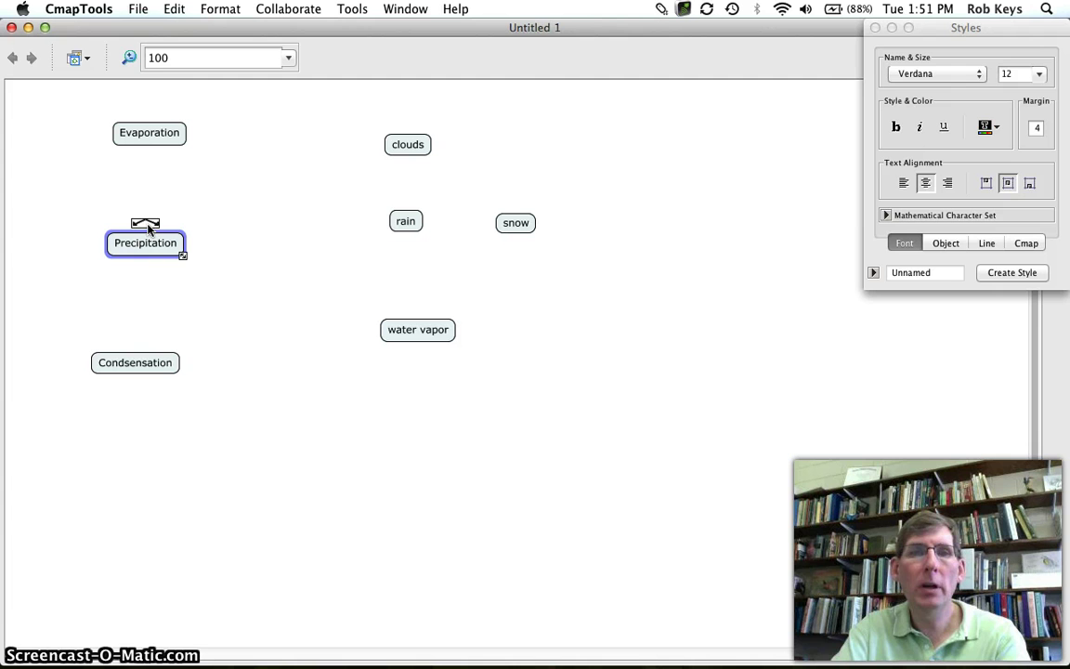
click(171, 223)
drag(172, 223, 392, 155)
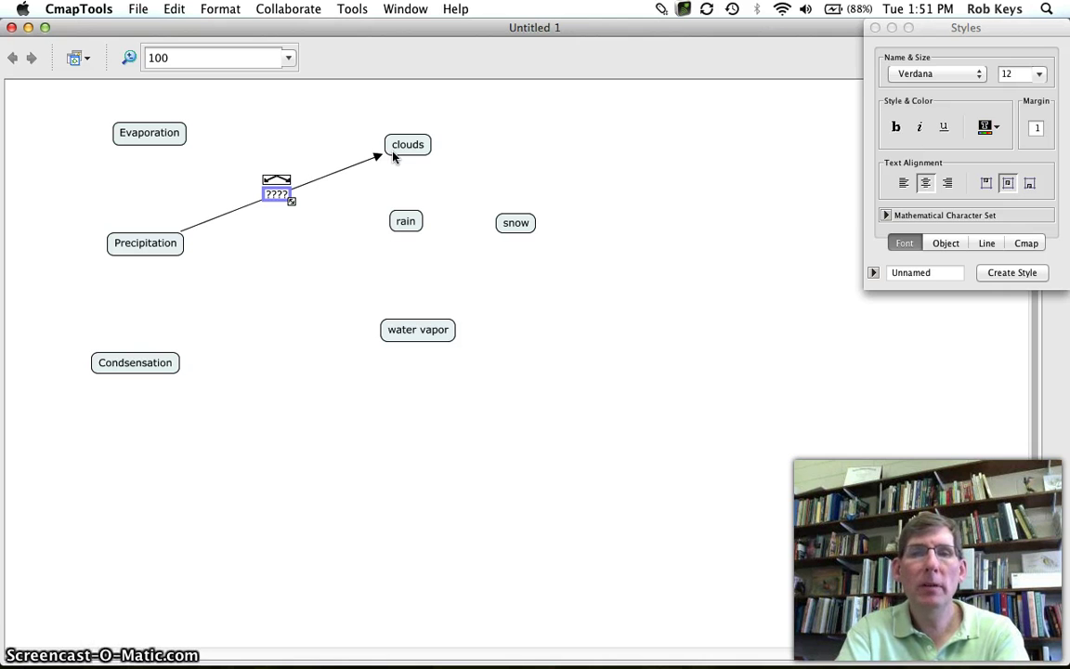
text(falls from)
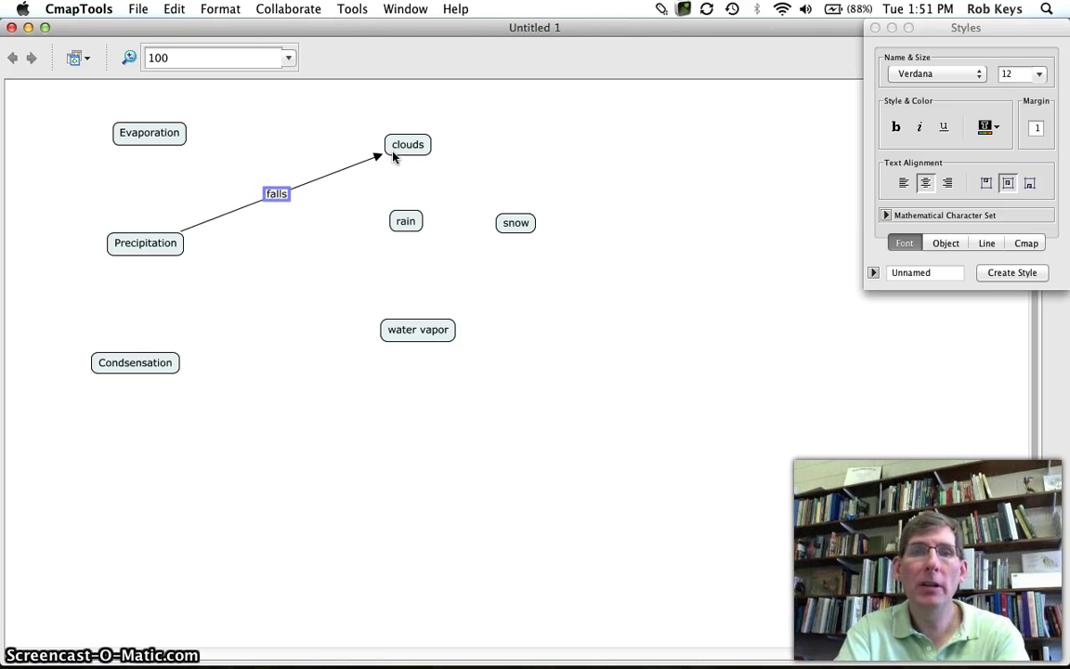
click(363, 196)
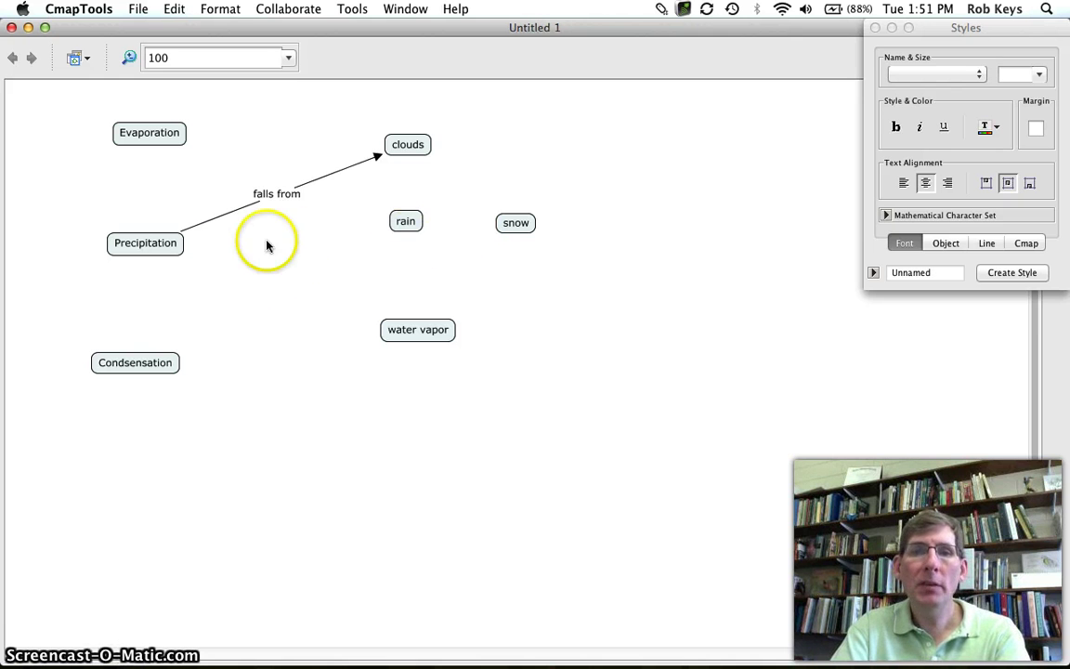
- Place snow directly under rain, then link rain to Precipitation labelled 'is a type of liquid'
click(414, 220)
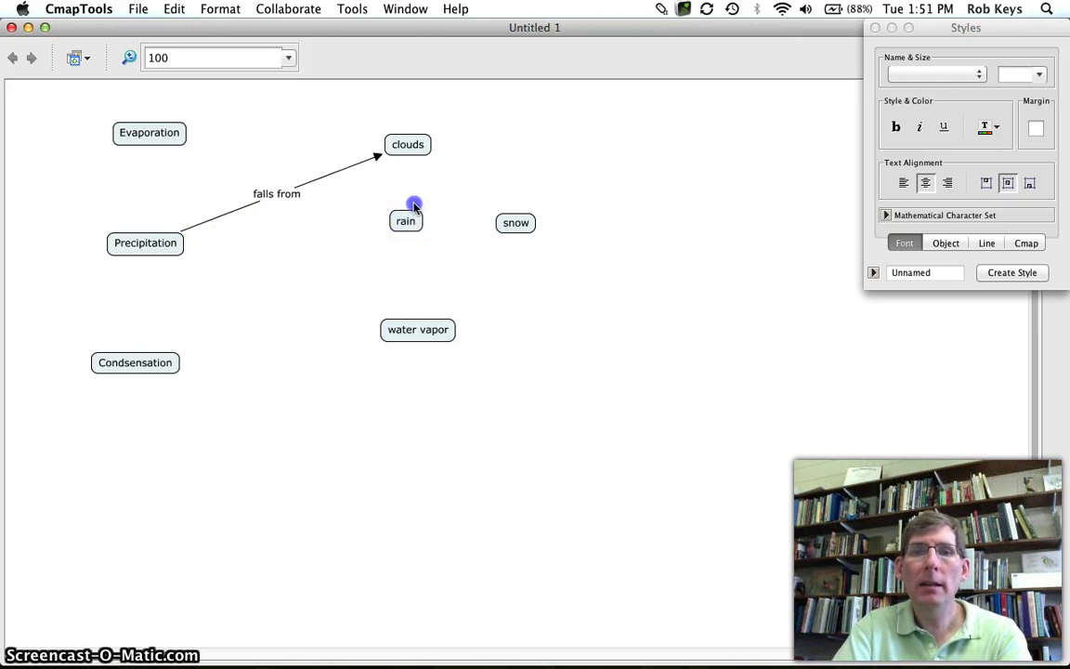
drag(504, 224, 406, 249)
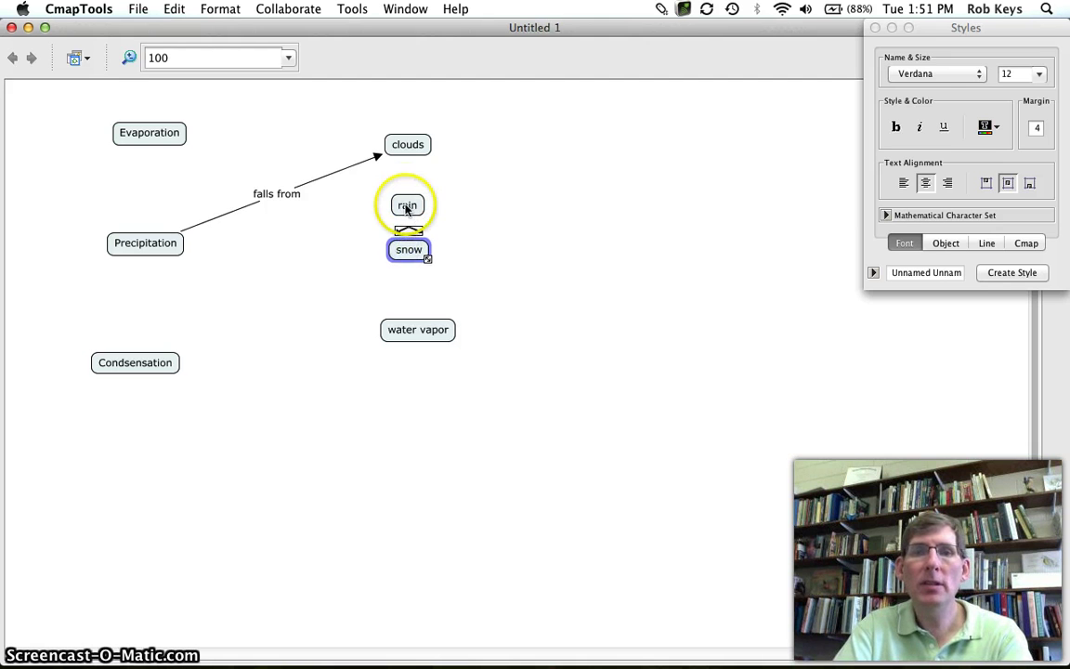
click(406, 208)
drag(413, 184, 180, 246)
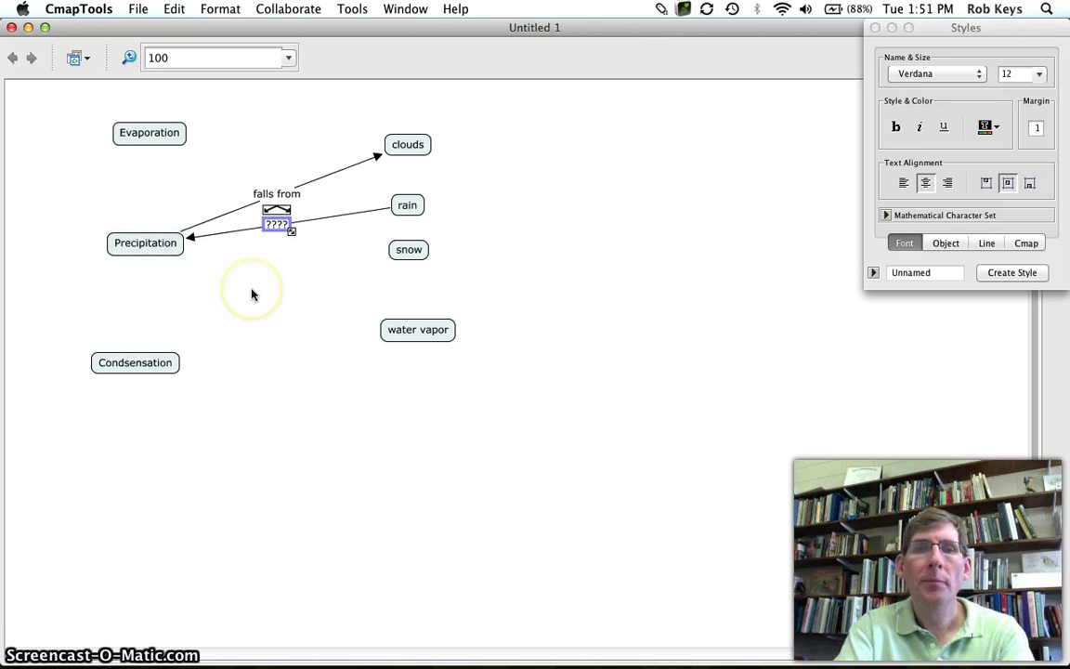
text(is a t)
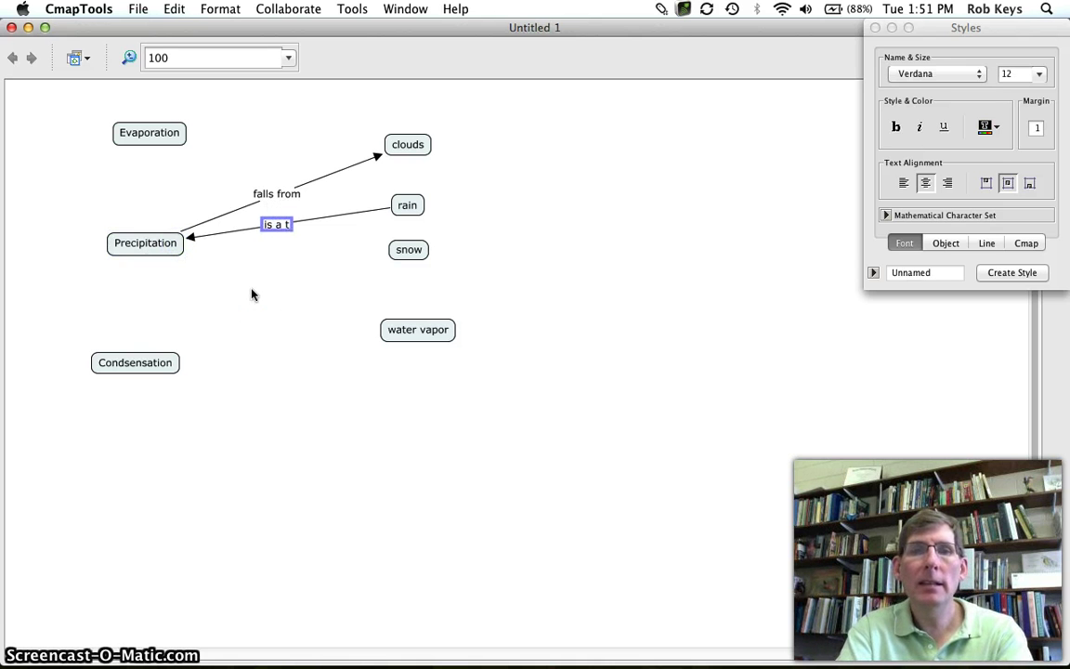
text(ype of)
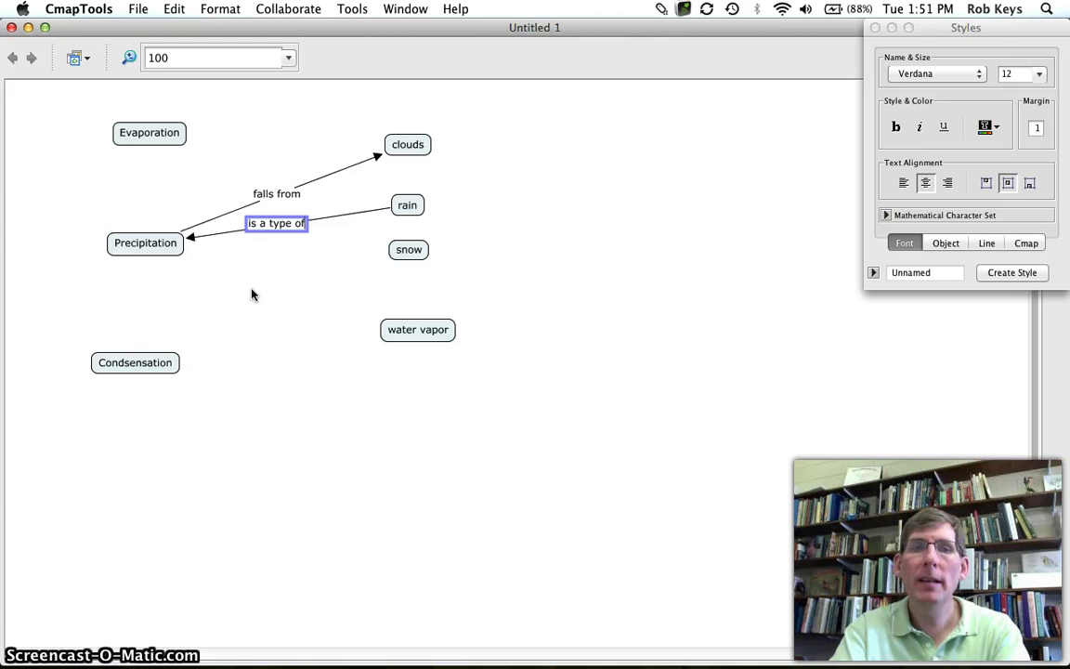
text(liquid)
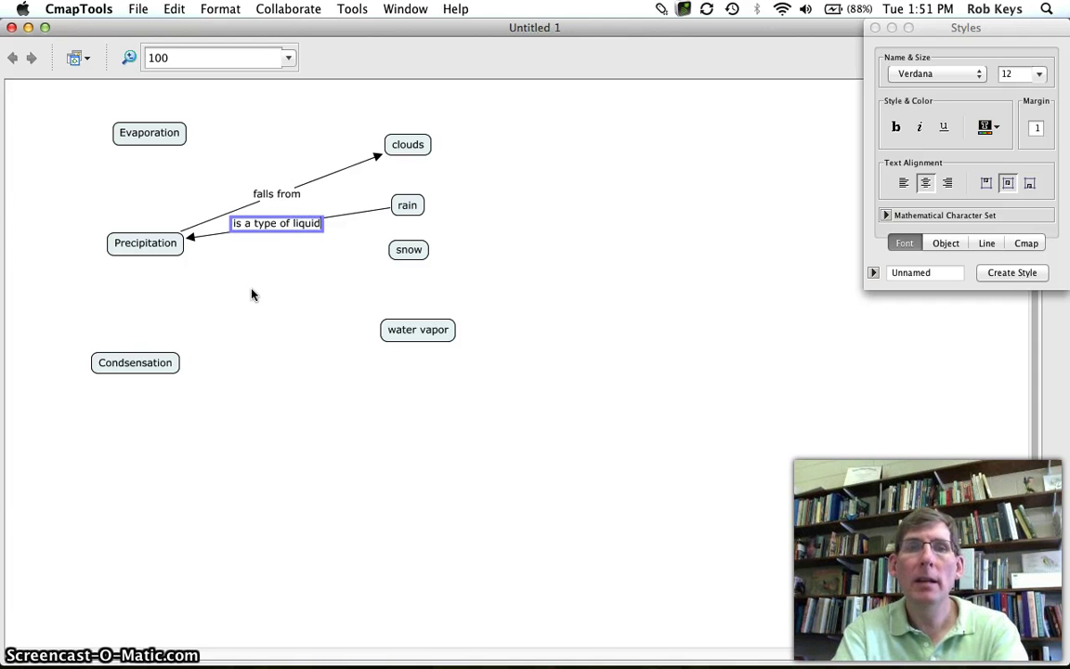
click(251, 294)
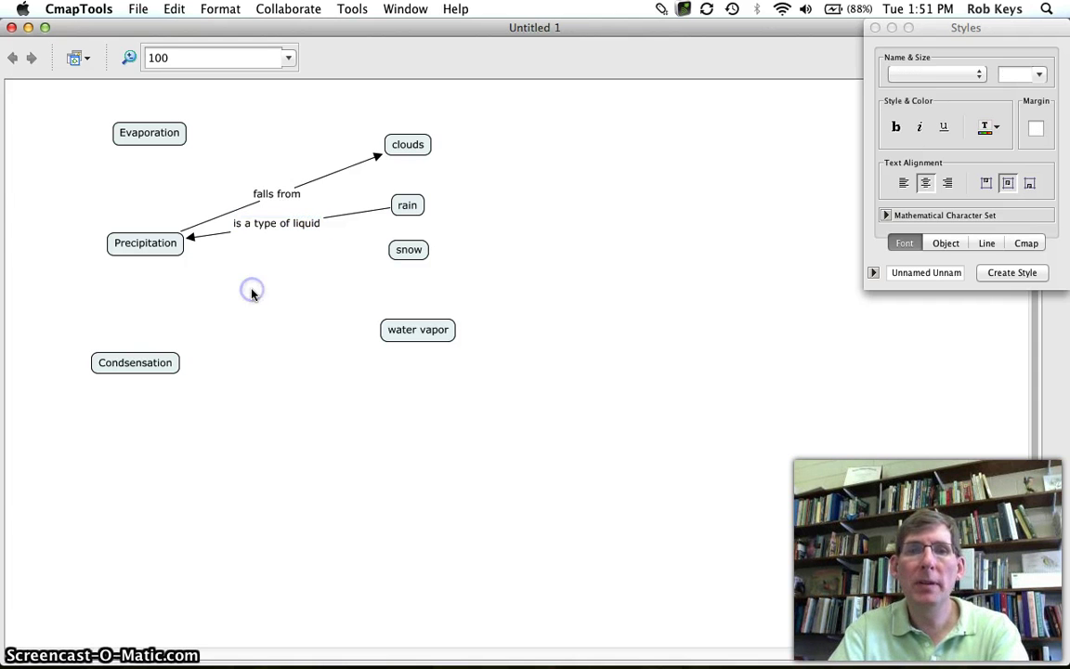
- Link snow to Precipitation with the phrase 'is a type of solid', placed slightly lower
click(409, 249)
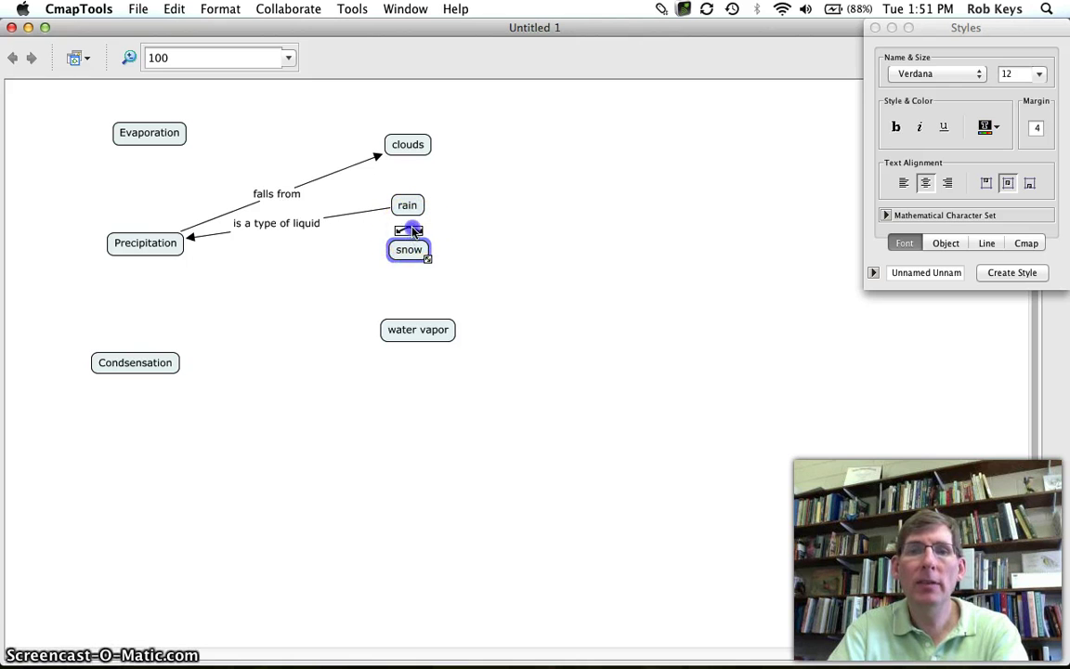
drag(407, 231, 147, 242)
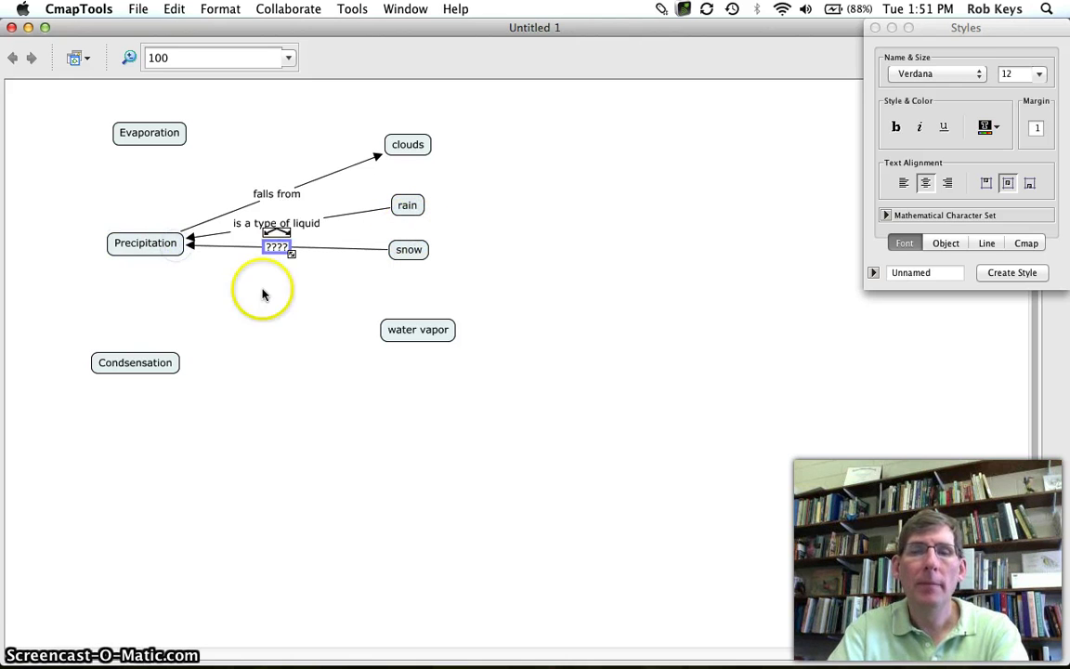
text(is a )
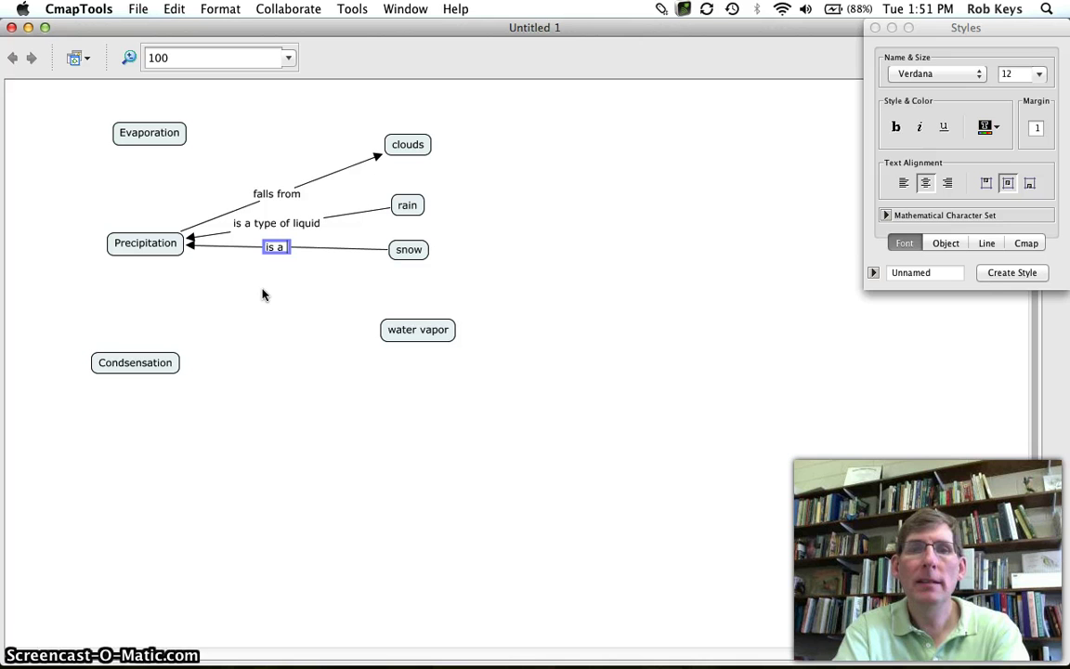
text(type of solid)
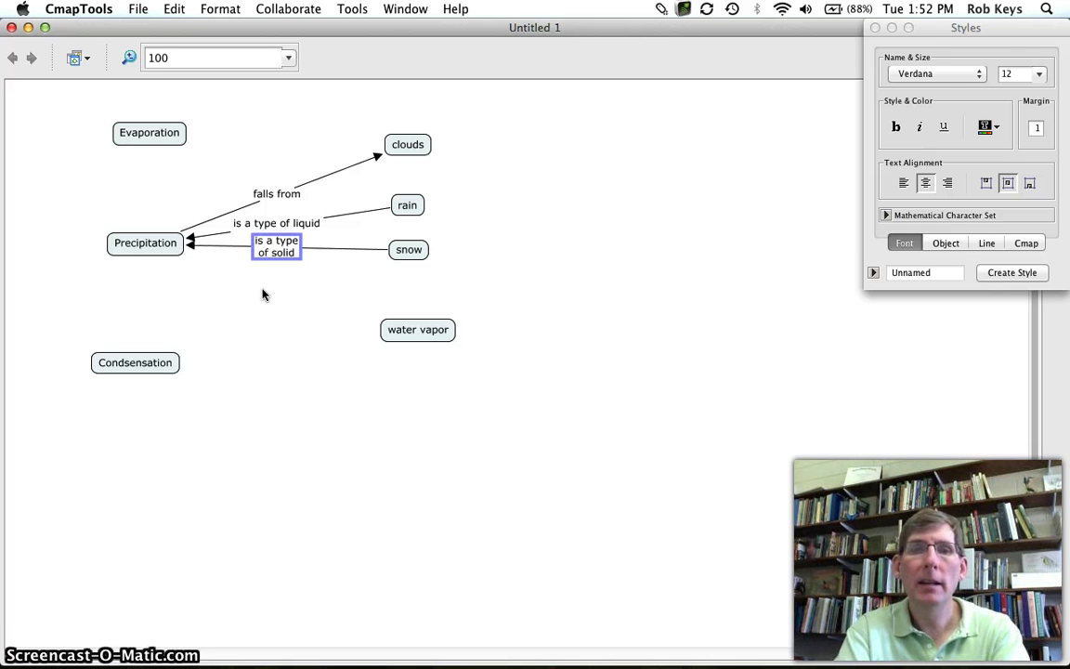
click(264, 292)
drag(286, 257, 286, 282)
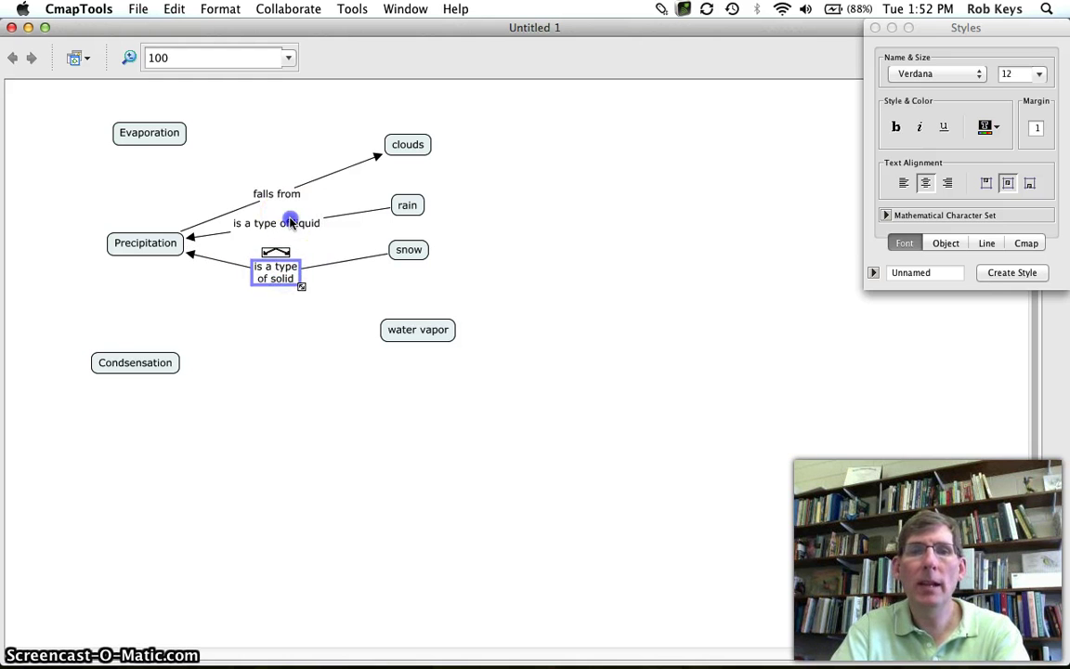
click(287, 225)
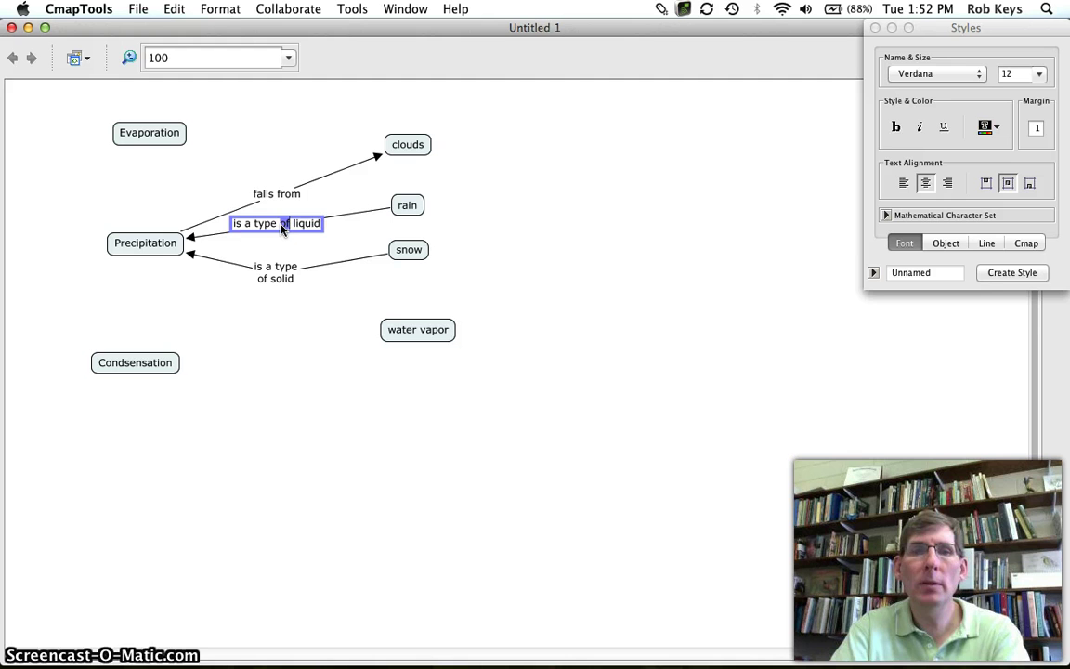
- Break the 'is a type of liquid' phrase onto two lines after 'type'
click(278, 226)
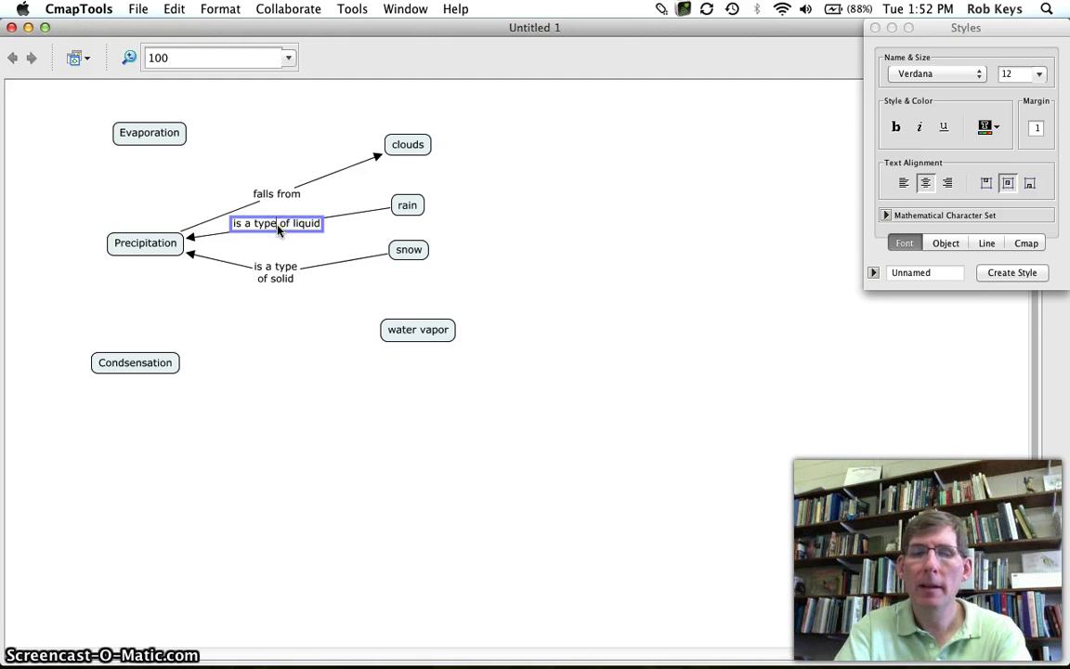
key(Return)
click(353, 239)
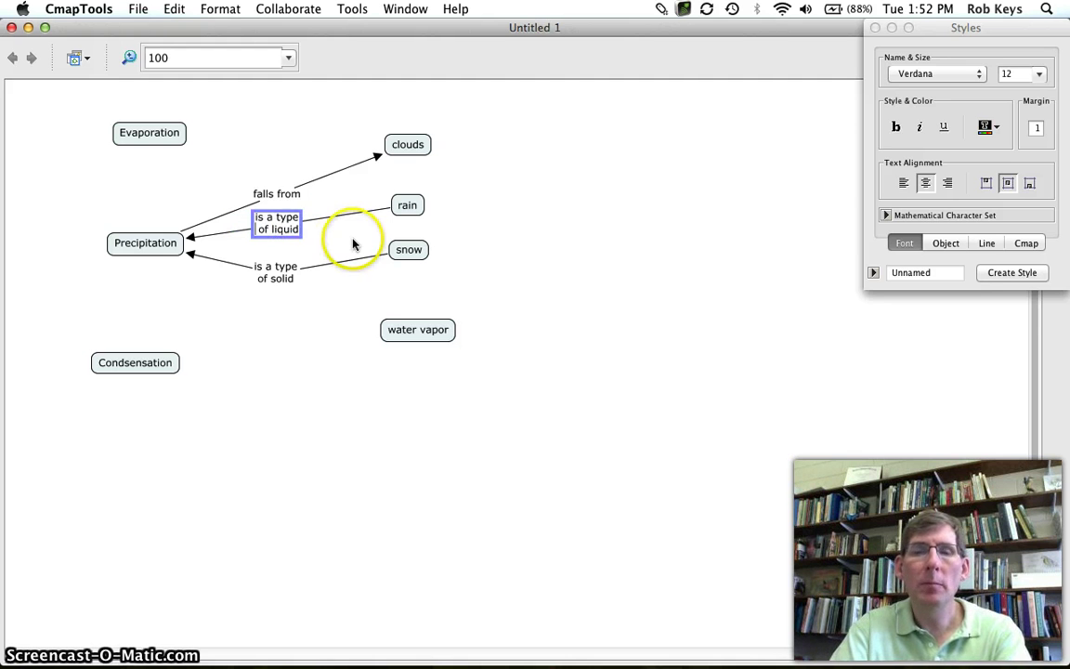
click(280, 227)
click(280, 349)
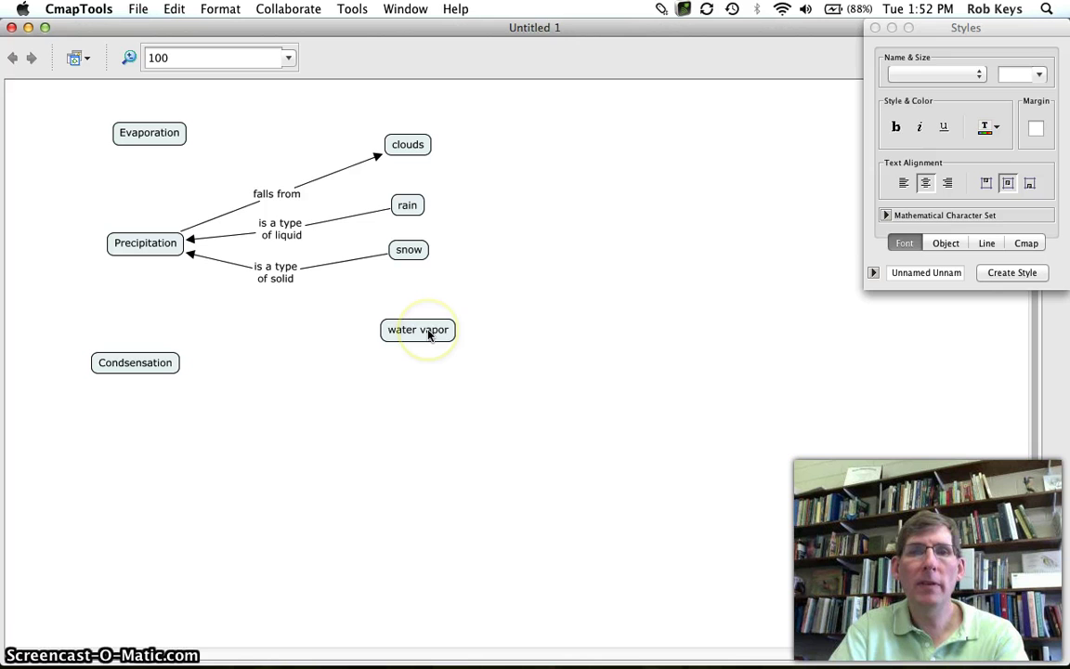
- Rearrange the map: water vapor level with Evaporation, with clouds, rain and snow shifted down
drag(429, 334, 487, 102)
drag(351, 90, 437, 294)
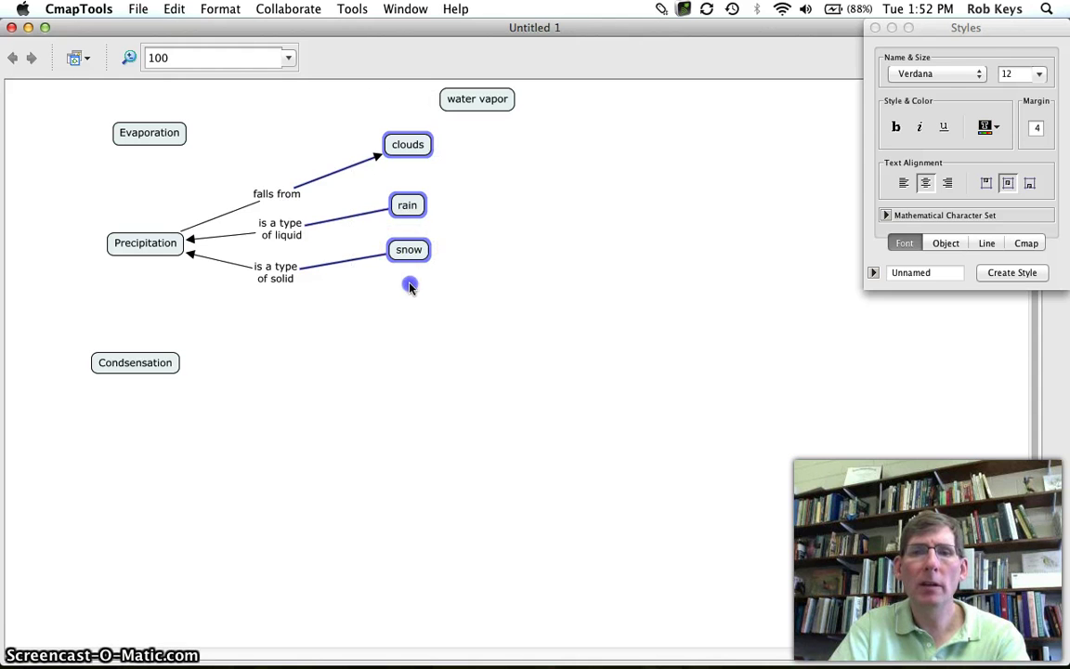
drag(409, 249, 410, 336)
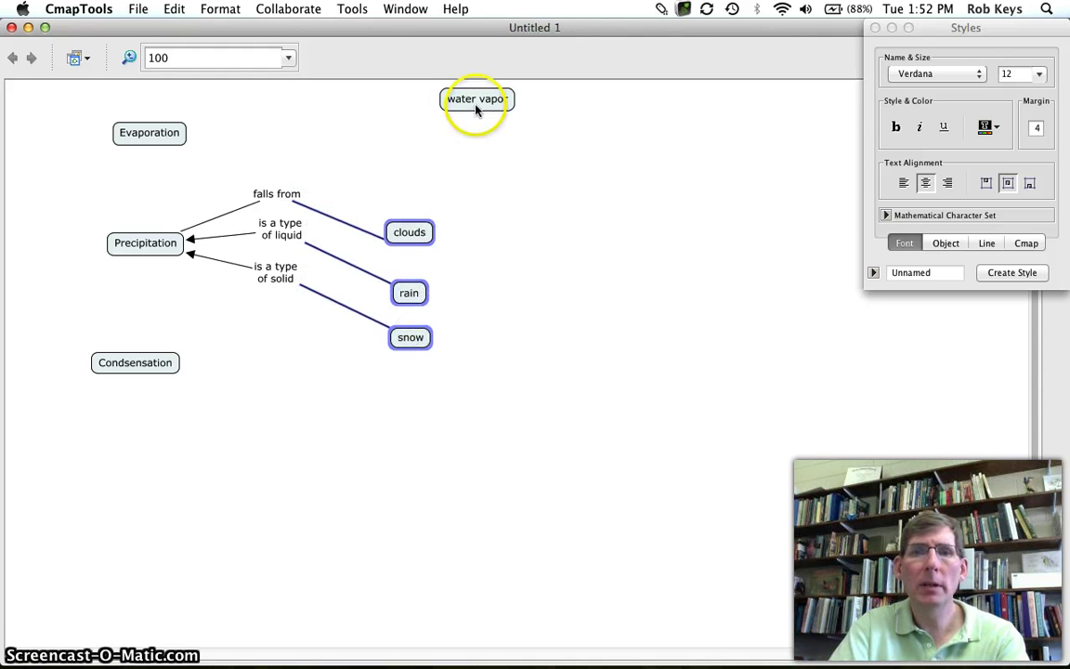
drag(476, 109, 411, 138)
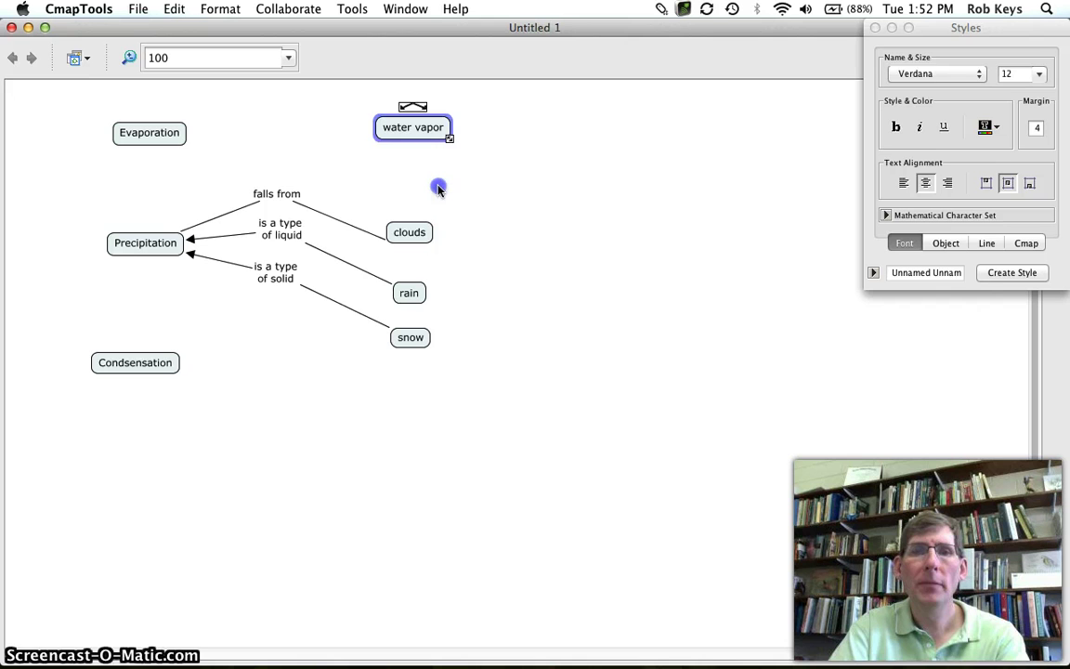
click(439, 189)
- Link Evaporation to water vapor with the linking phrase 'forms'
click(168, 135)
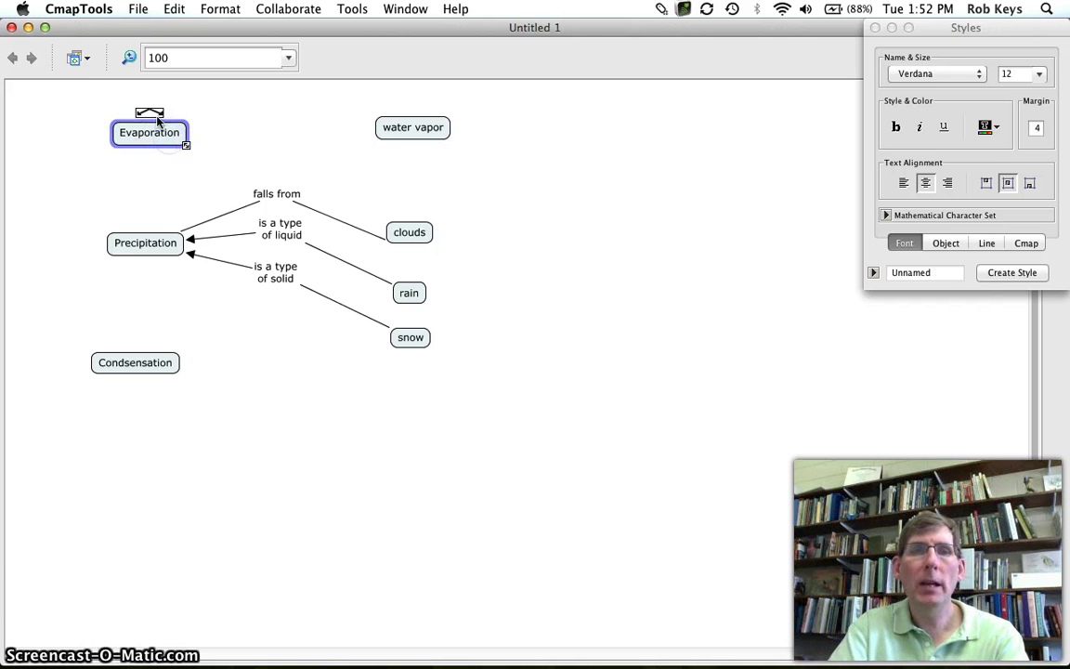
drag(152, 113, 391, 135)
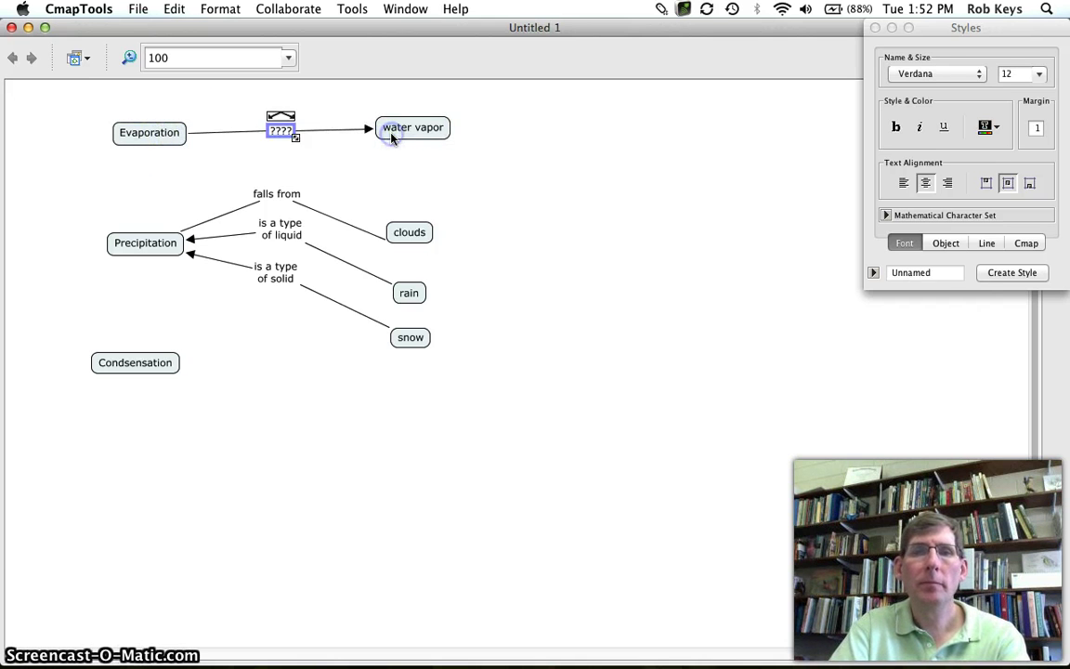
text(forms)
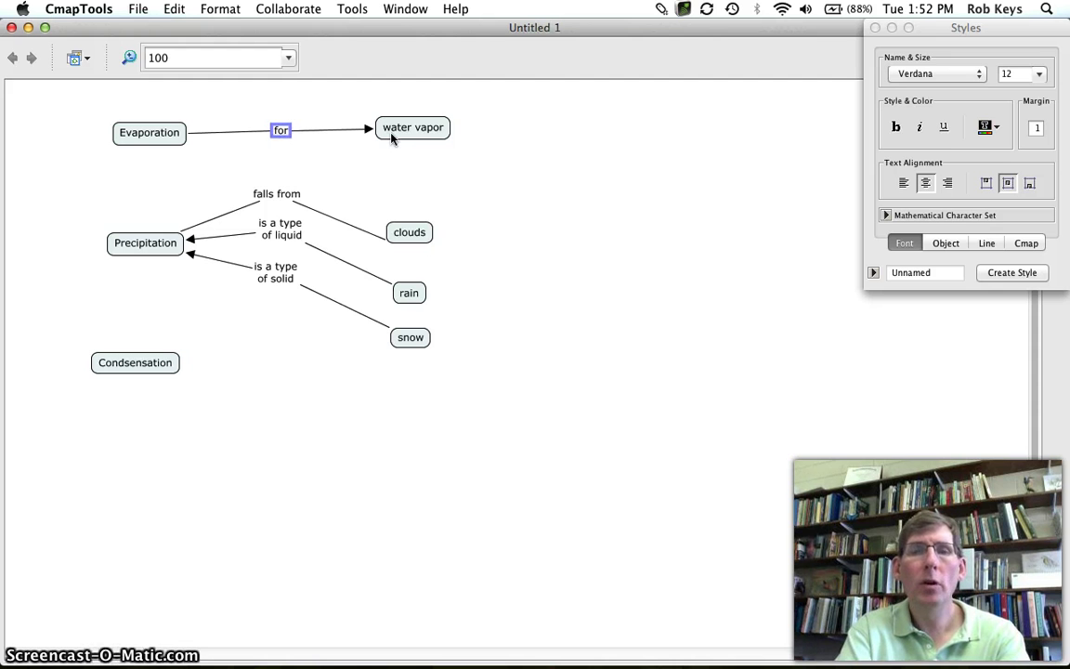
click(380, 139)
click(358, 151)
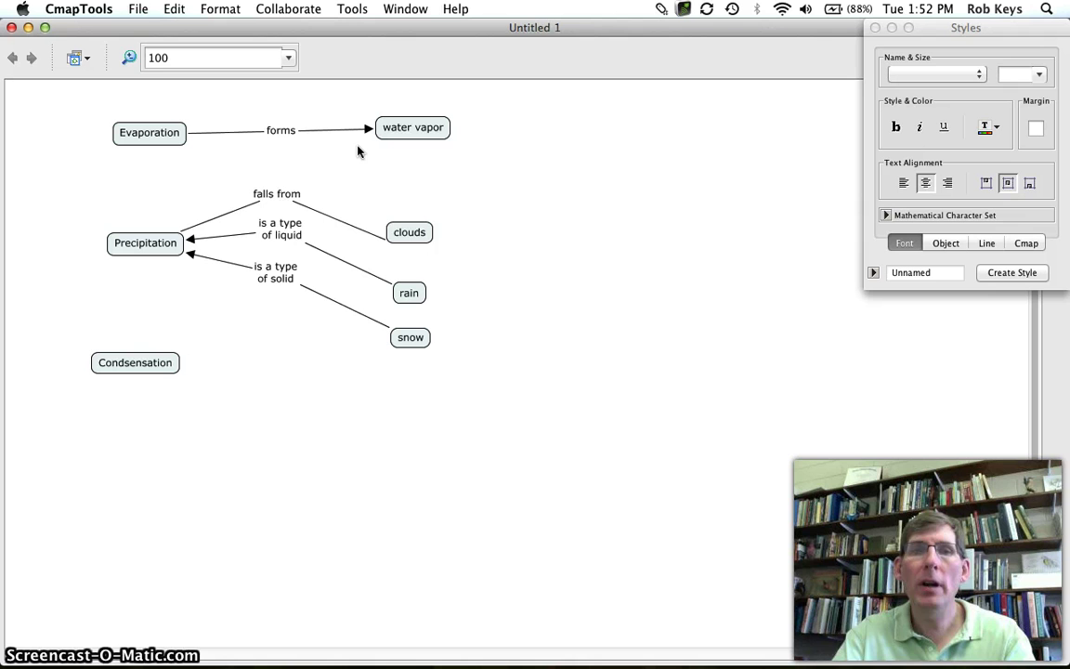
click(358, 146)
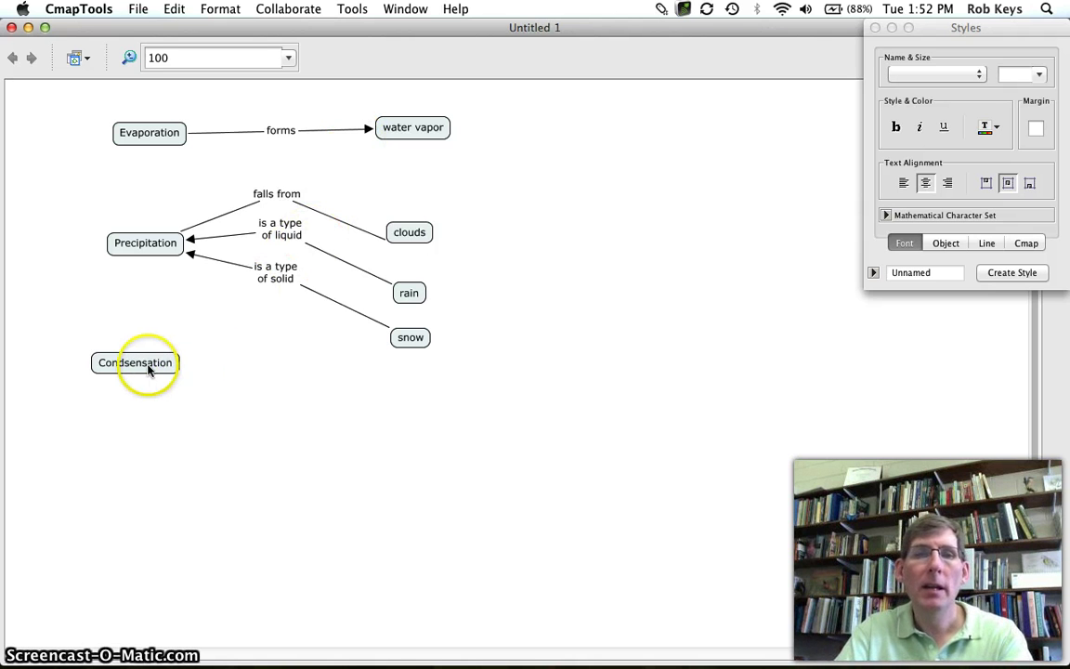
- Lower Condsensation and link it to water vapor via 'turns into liquid water', placed right of snow
drag(149, 369, 162, 423)
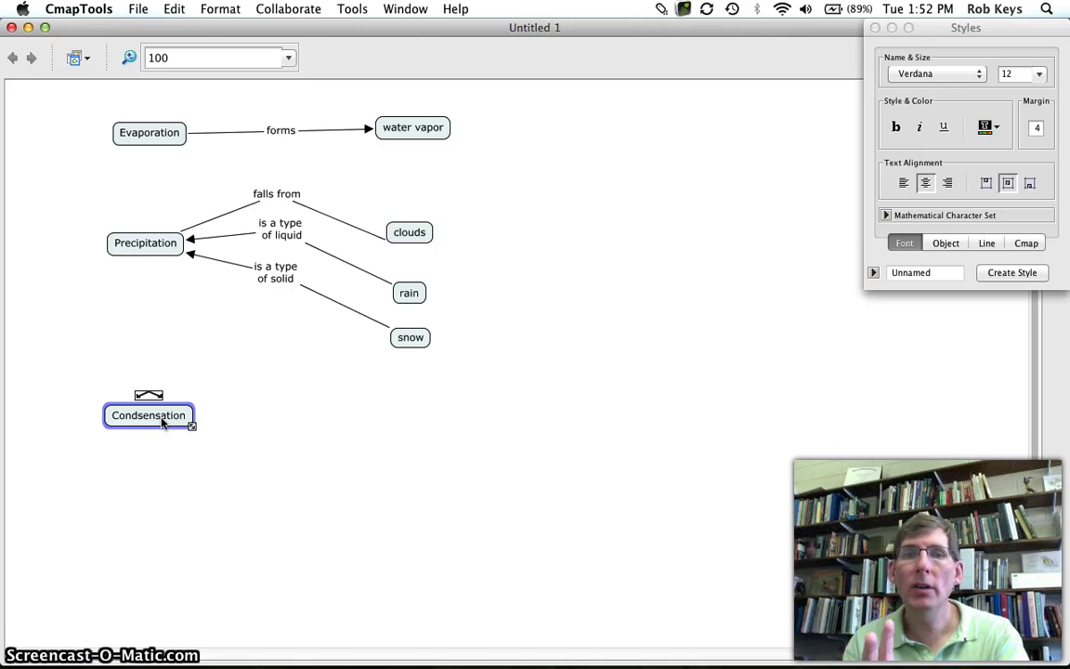
click(150, 403)
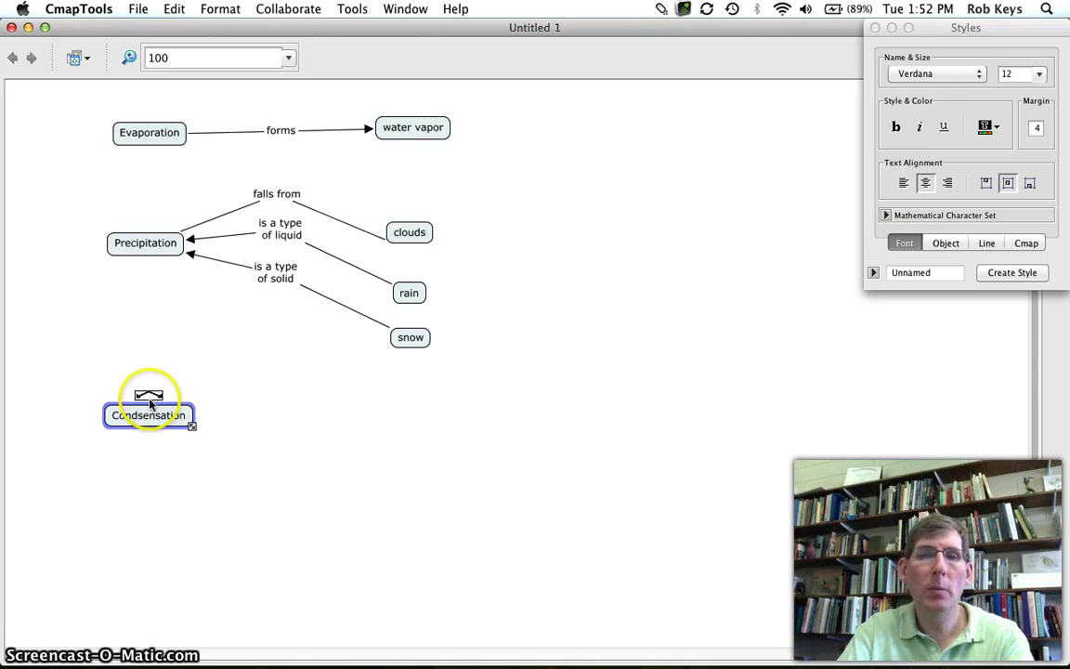
drag(150, 402, 391, 137)
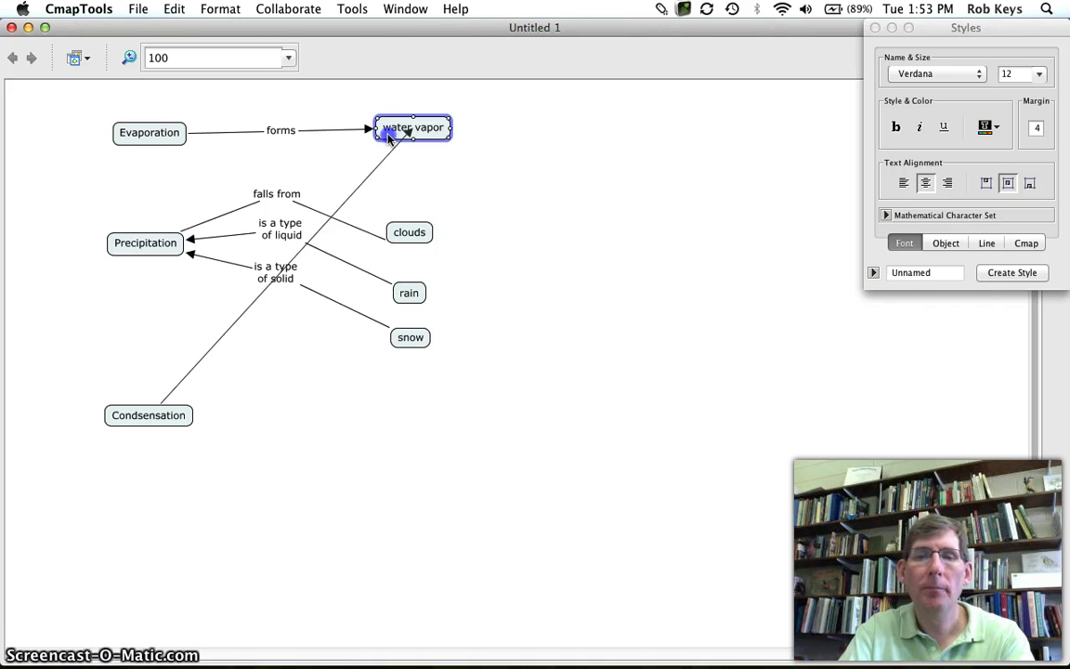
drag(390, 137, 390, 137)
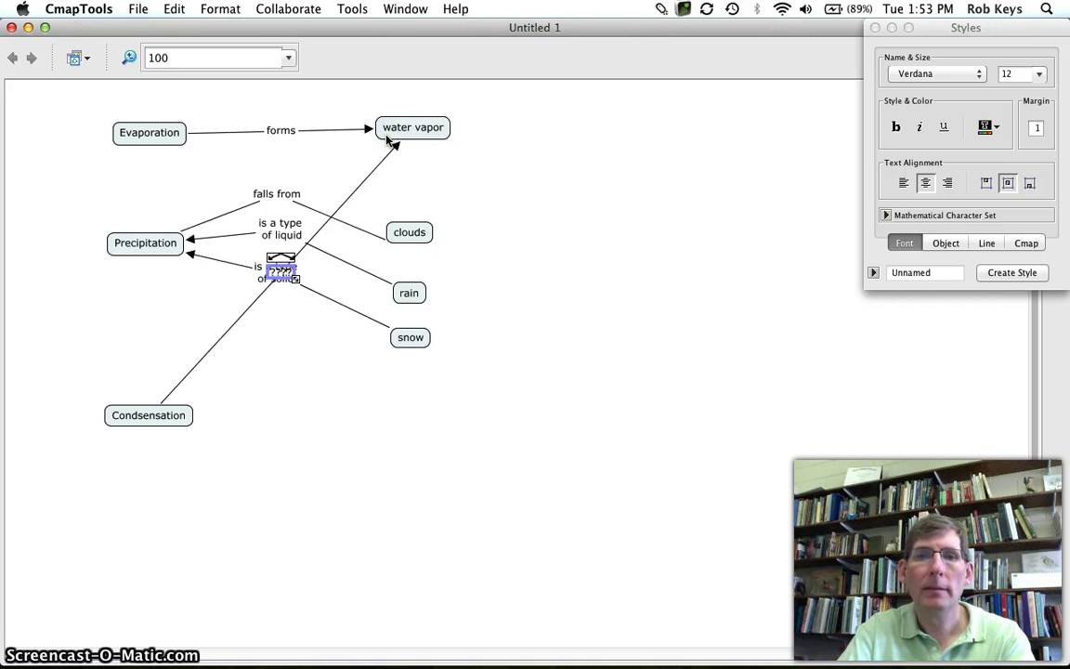
click(281, 271)
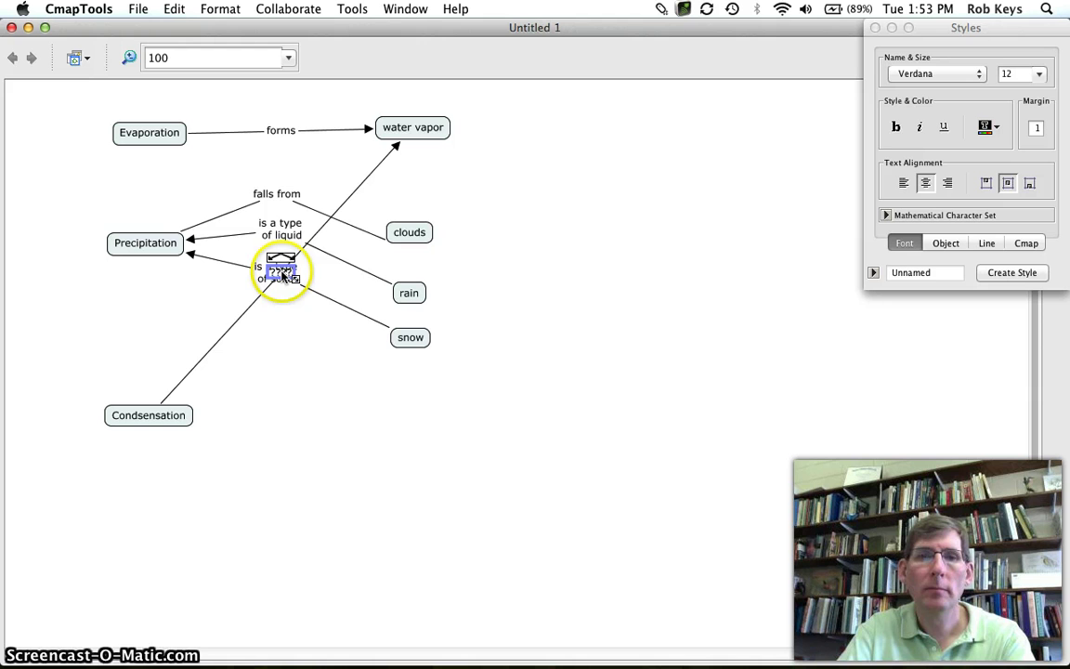
drag(281, 270, 528, 393)
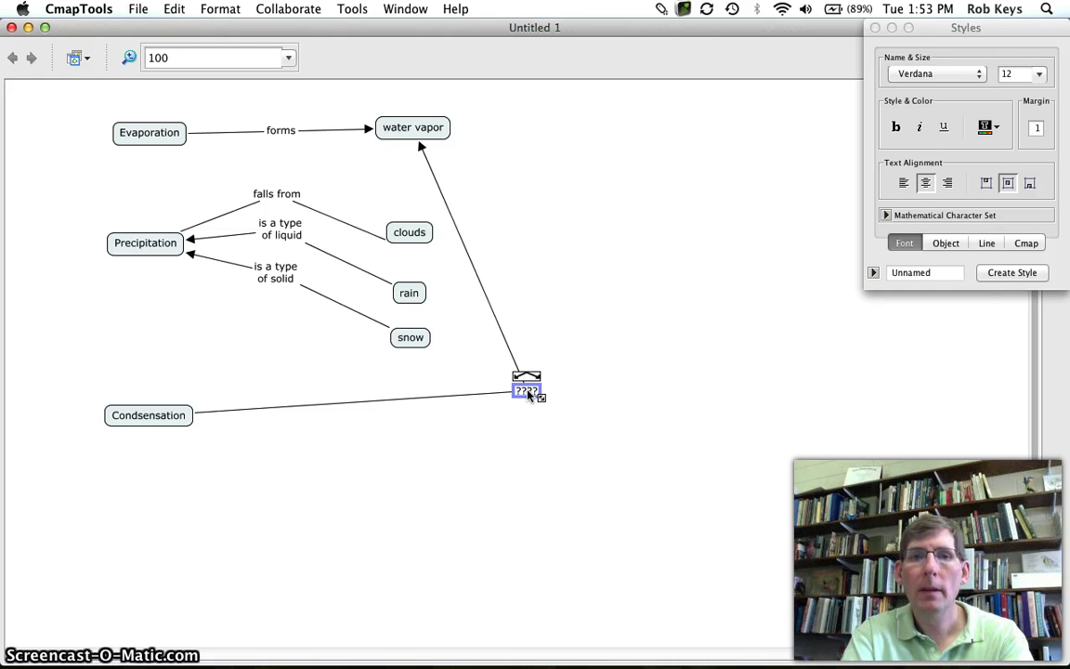
text(uses)
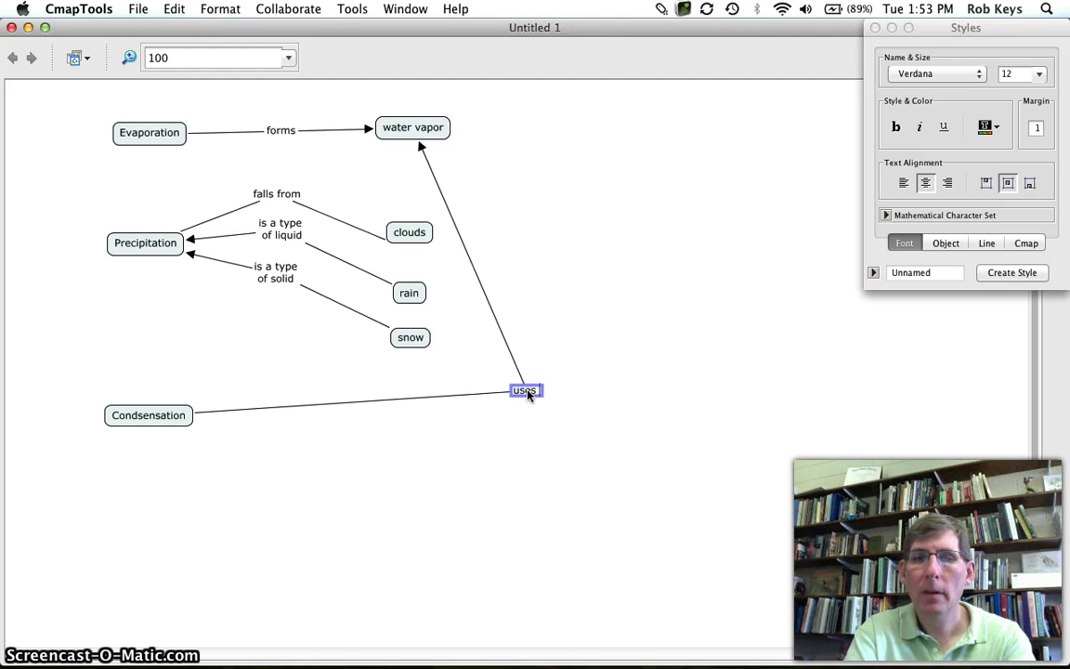
key(BackSpace)
key(BackSpace)
key(BackSpace)
key(BackSpace)
key(BackSpace)
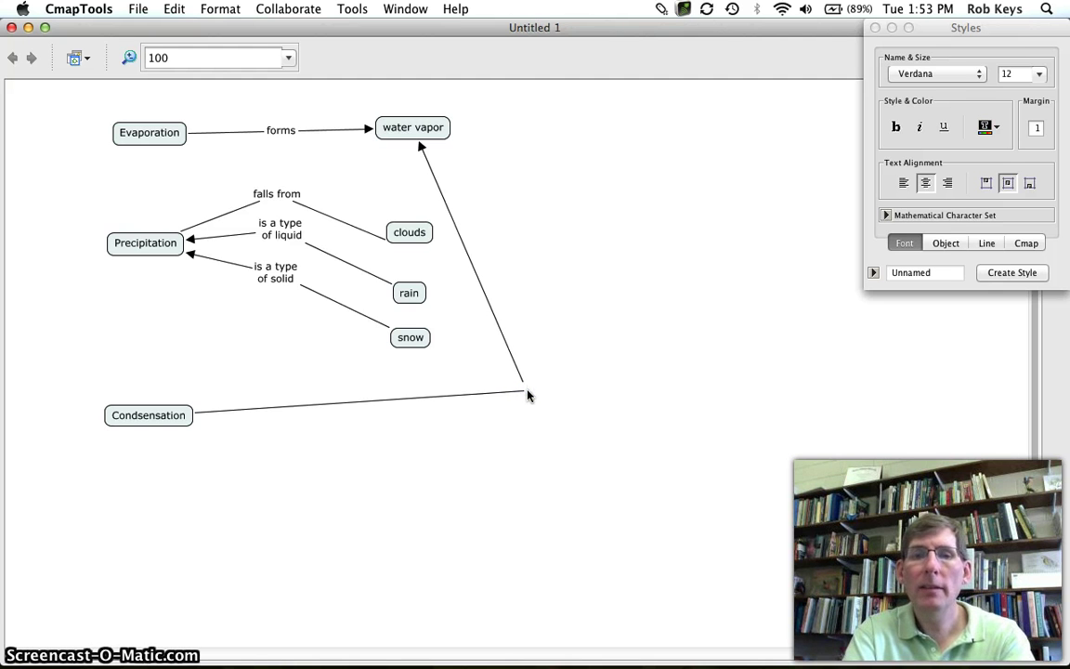
text(turns)
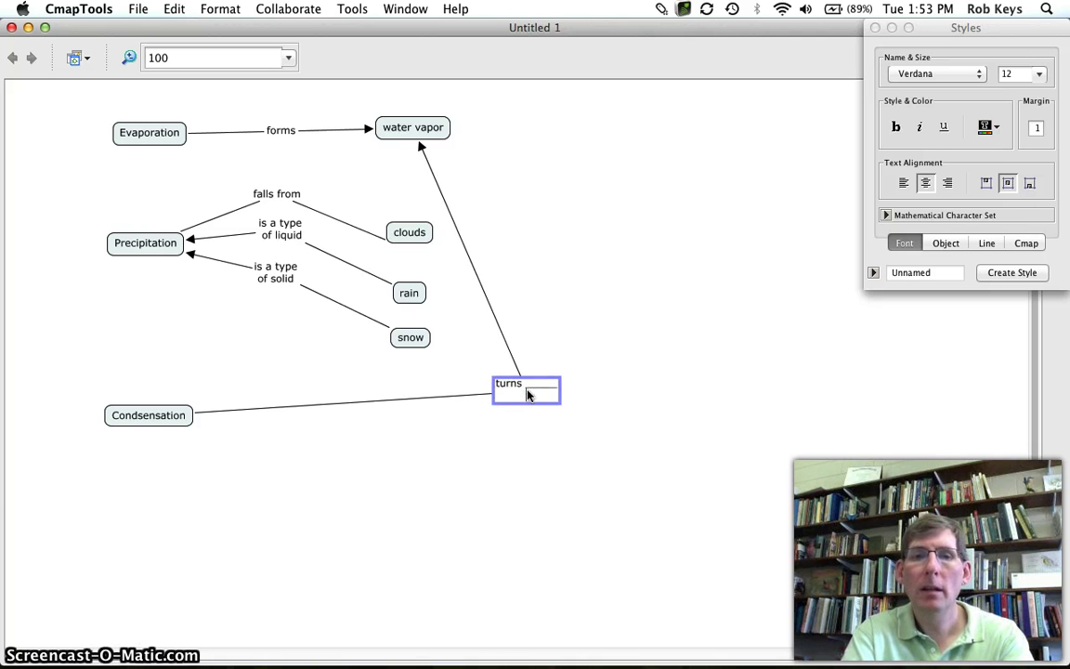
text( into li)
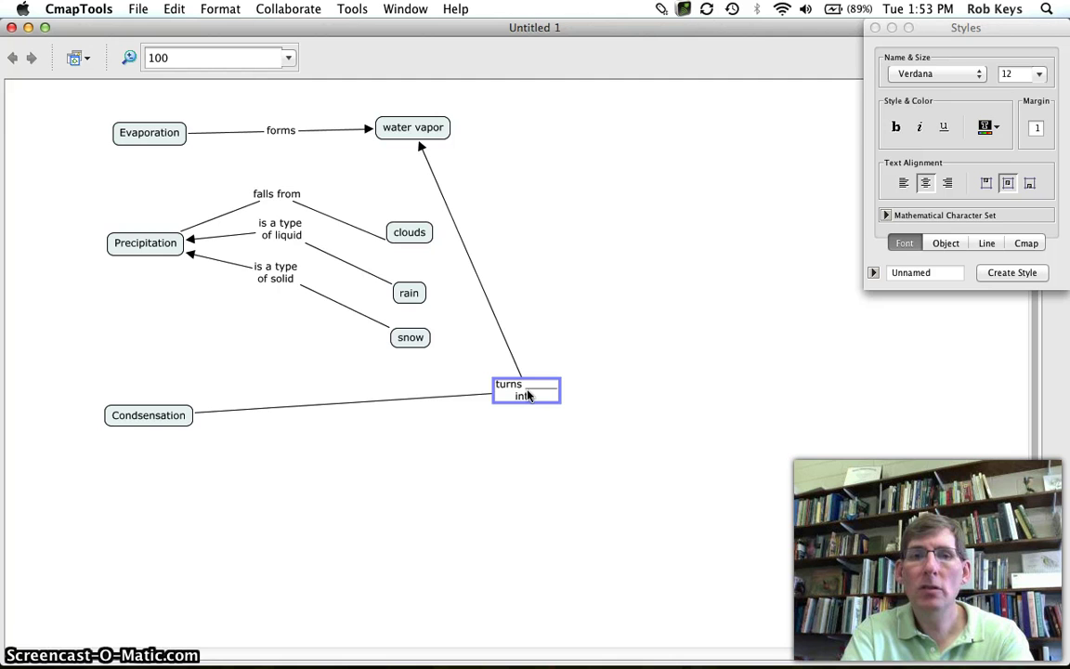
text(quid)
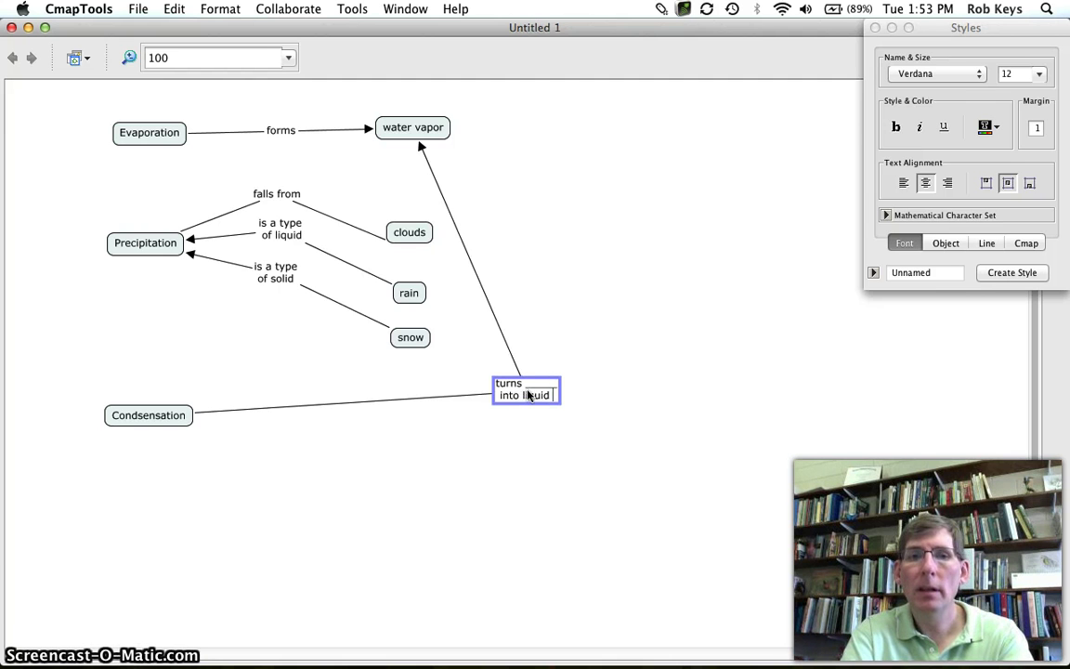
text( water)
click(535, 450)
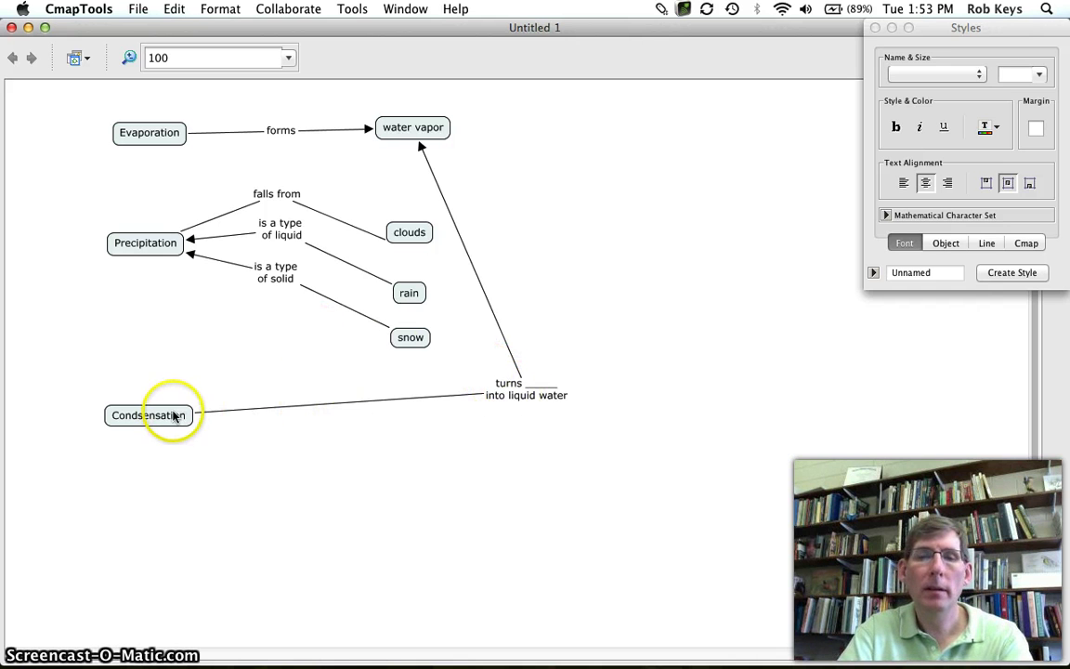
- Link Condsensation to clouds labelled 'forms', then drag that phrase beside snow
drag(172, 415, 412, 238)
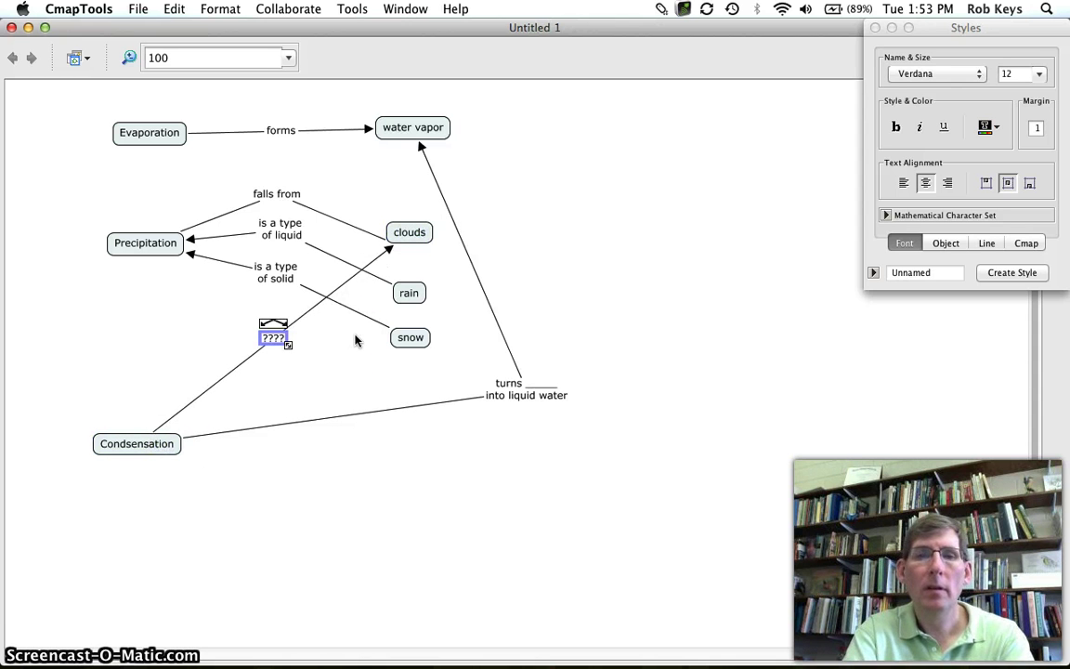
text(form)
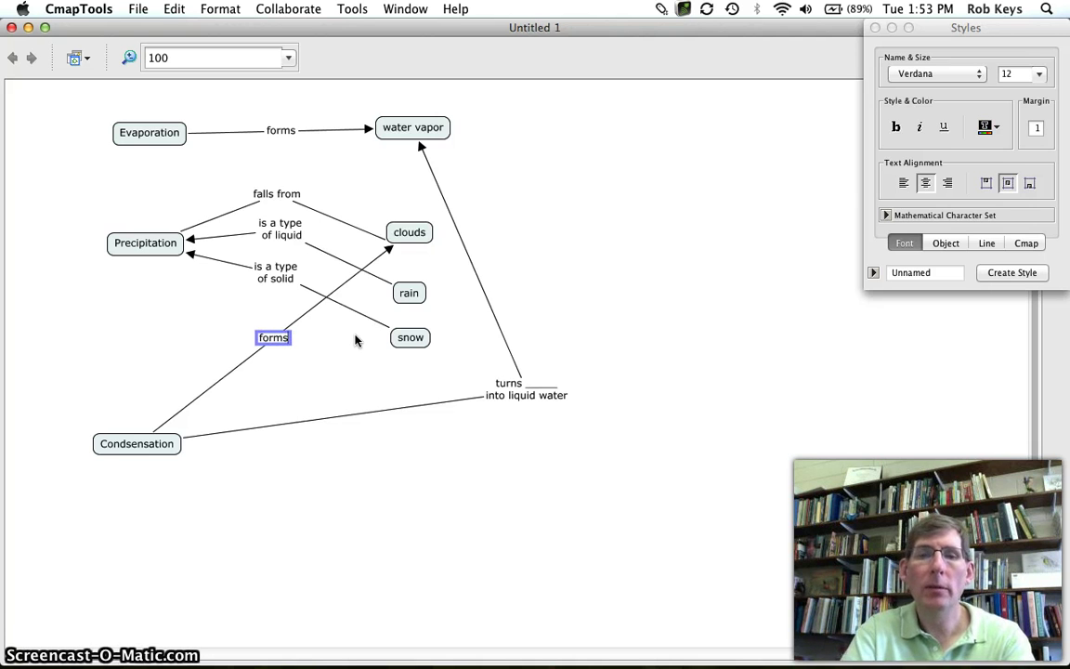
text(s)
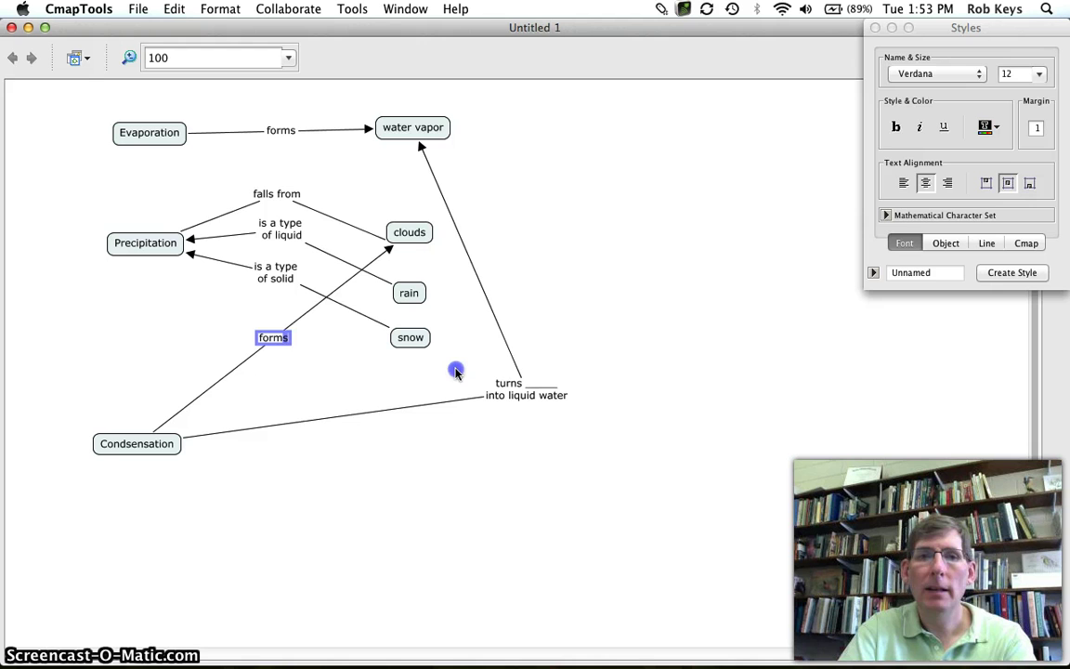
click(337, 287)
click(258, 375)
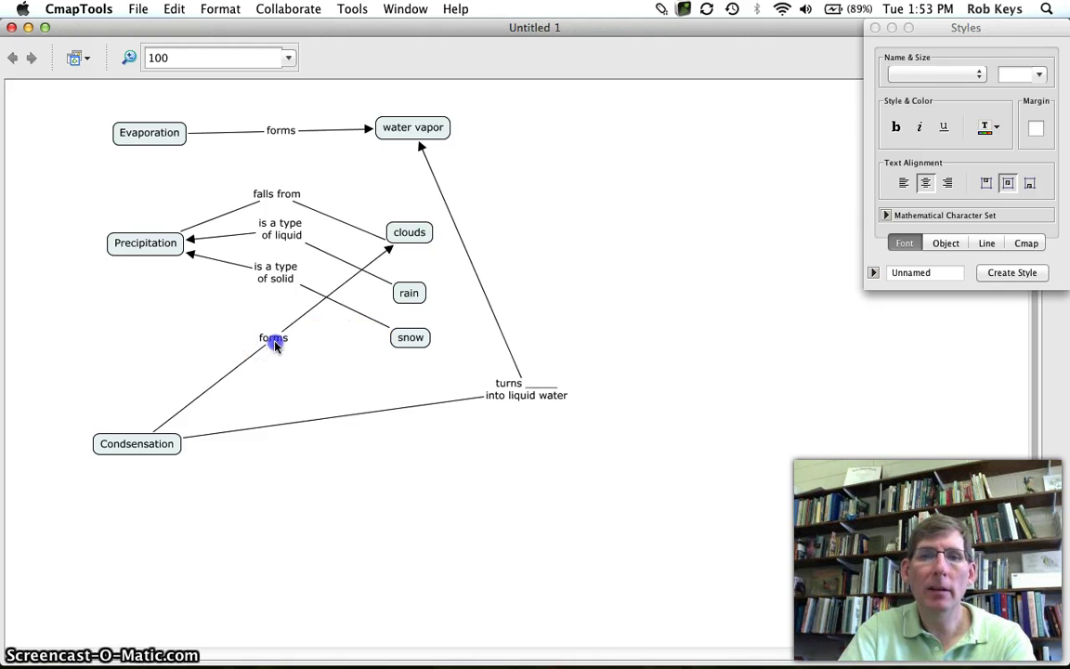
drag(273, 342, 465, 365)
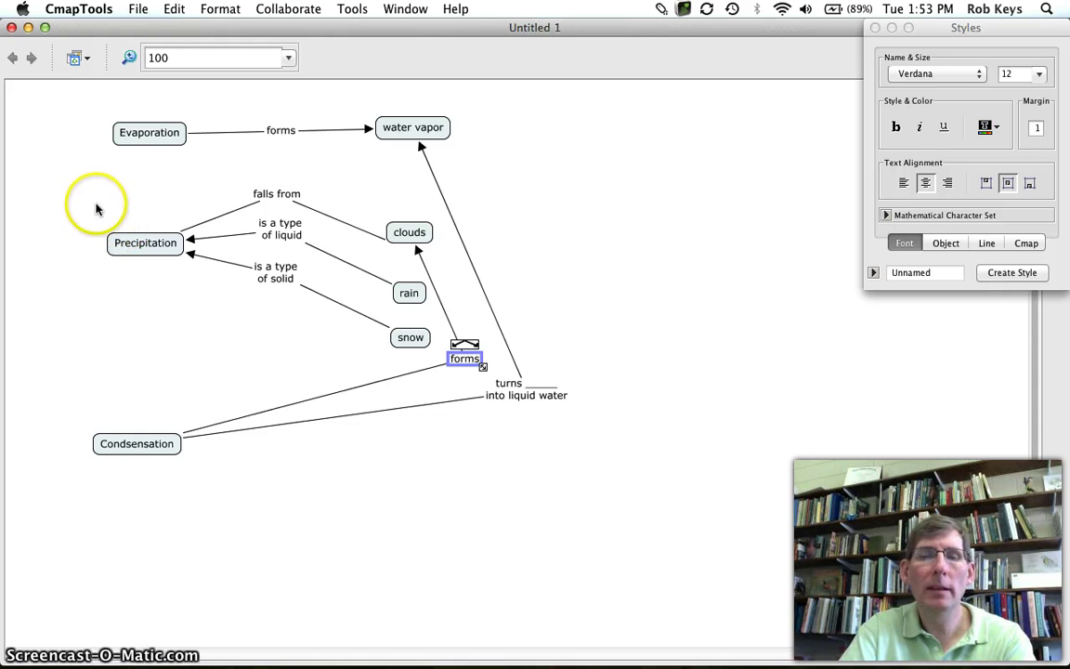
- Select Precipitation with clouds, rain, snow and their linking phrases, and move the group left
drag(96, 203, 394, 338)
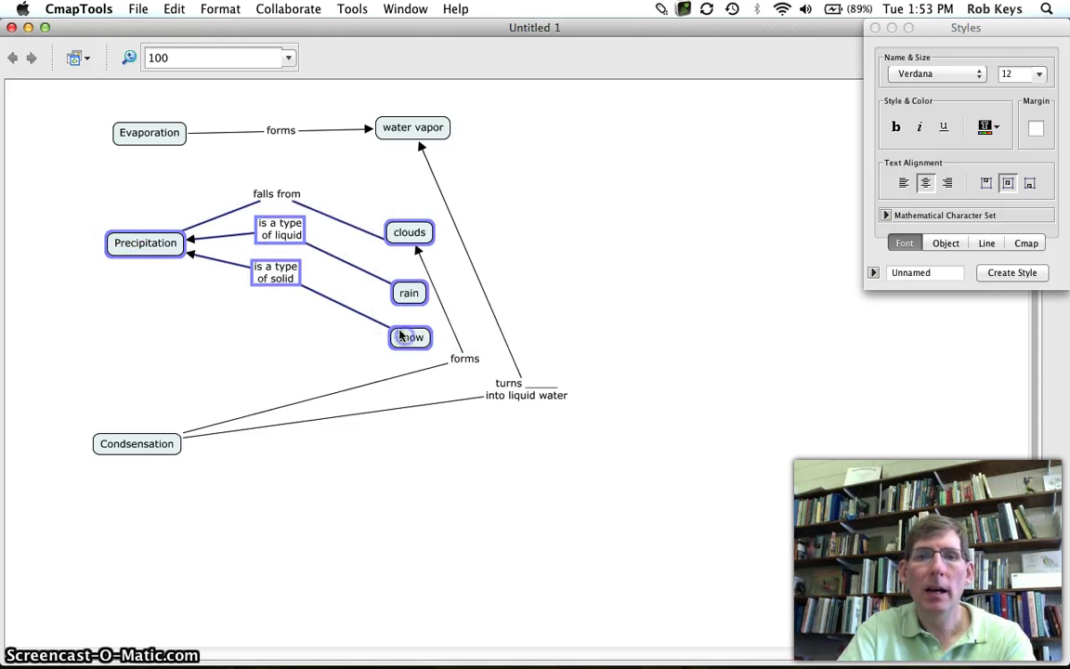
click(281, 198)
drag(84, 184, 406, 341)
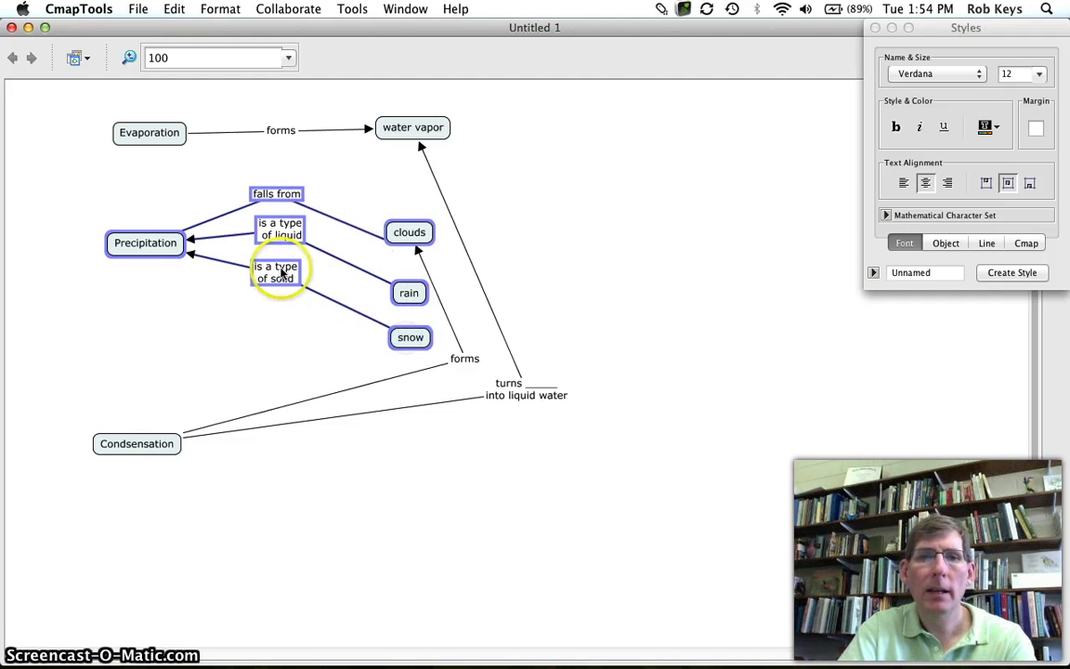
drag(159, 246, 116, 237)
click(239, 357)
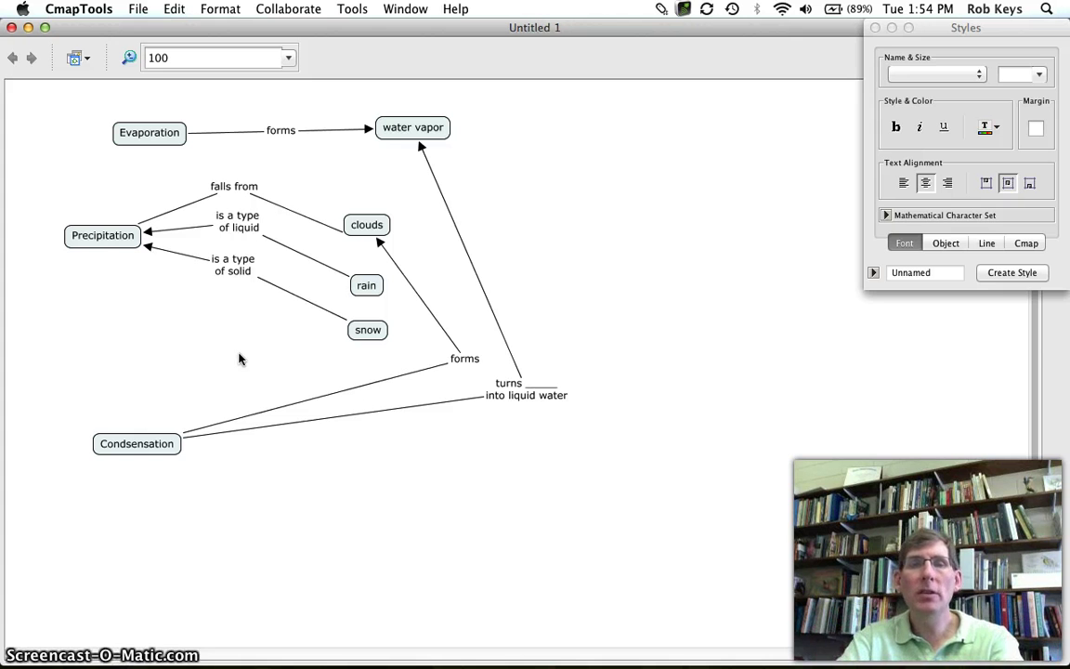
click(144, 353)
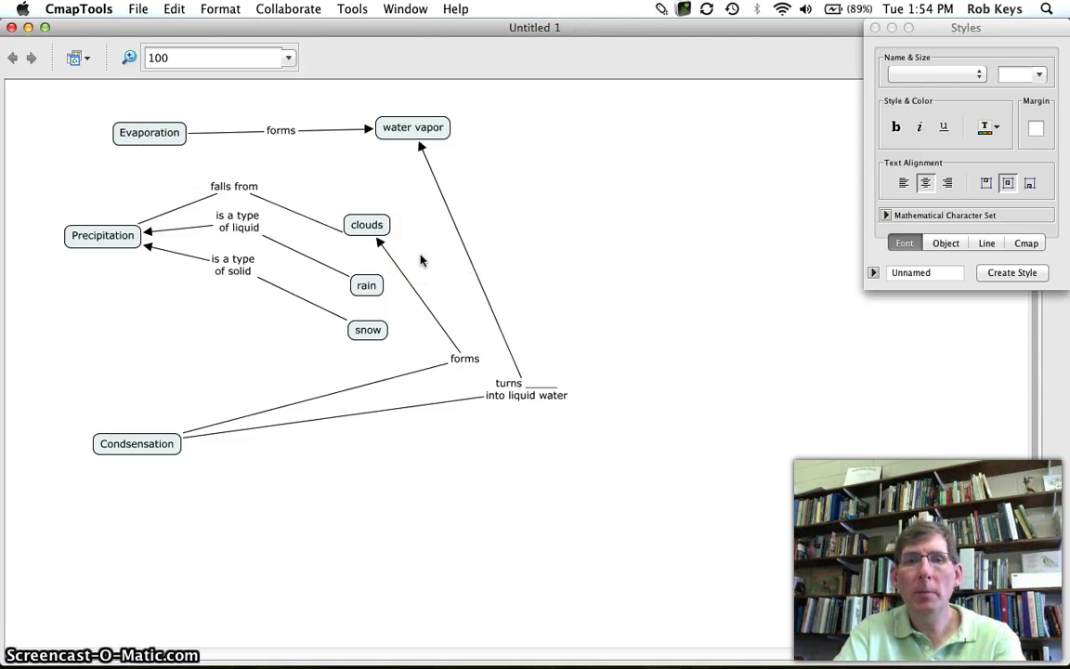
- Fill the Evaporation concept with yellow using the Styles window's Object Color setting
click(166, 138)
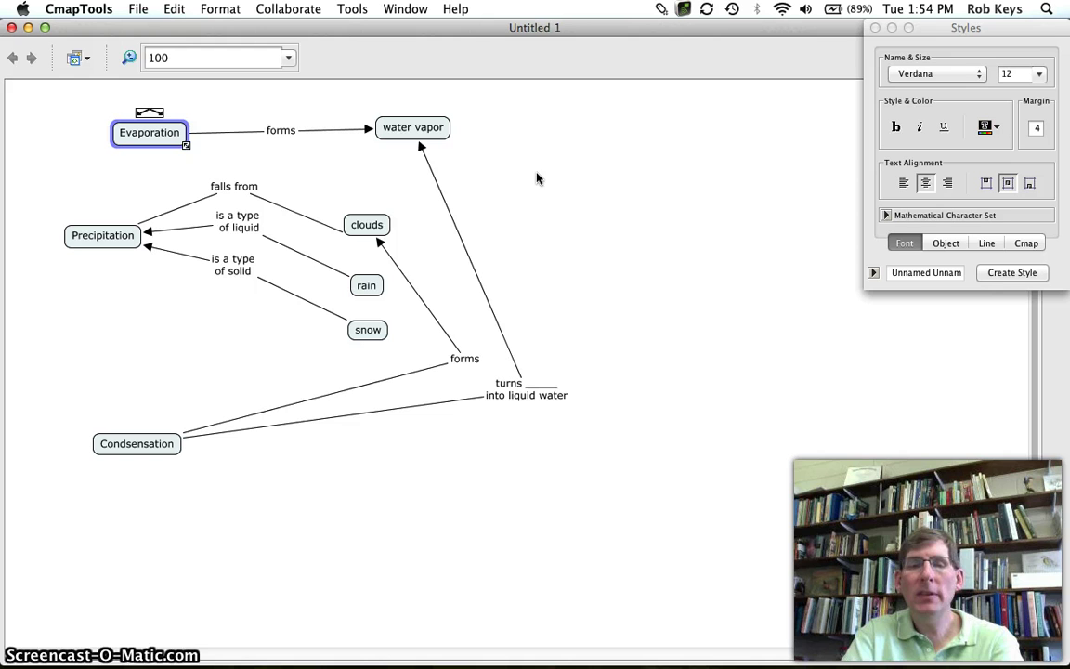
key(ctrl+2)
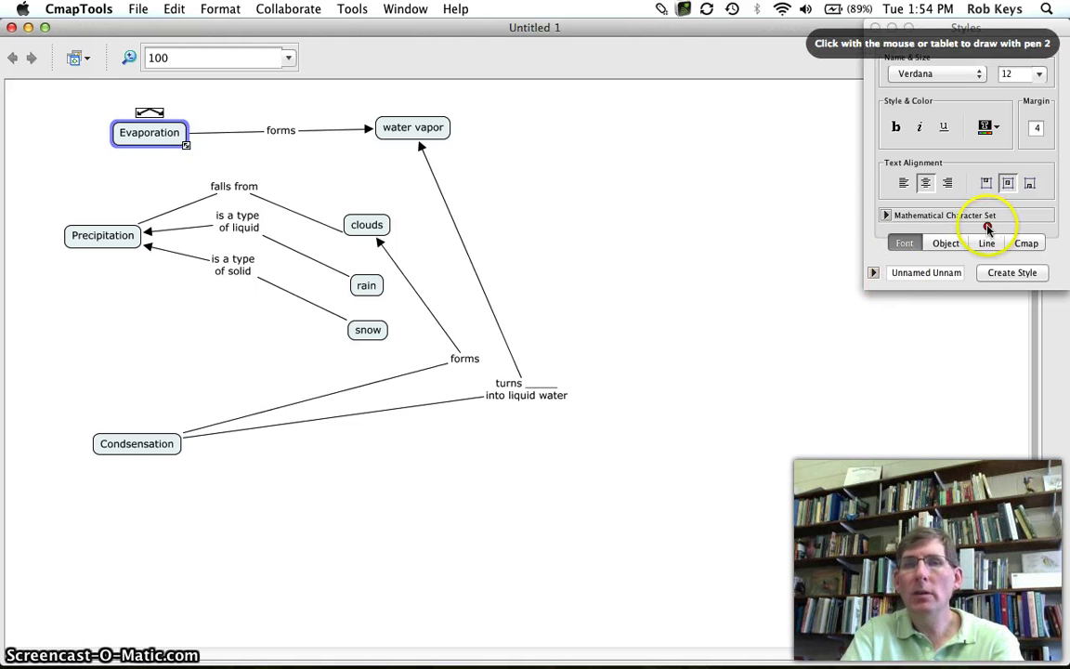
mouse_move(987, 228)
mouse_down()
mouse_move(968, 243)
mouse_move(1010, 260)
mouse_move(1005, 232)
mouse_move(973, 232)
mouse_up()
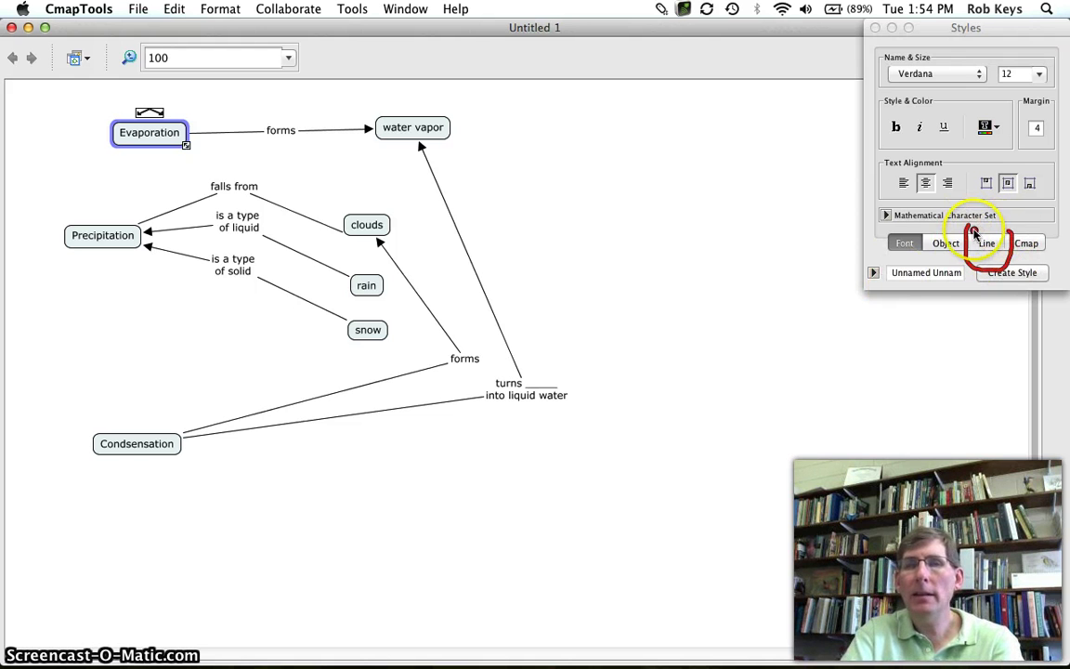
key(ctrl+2)
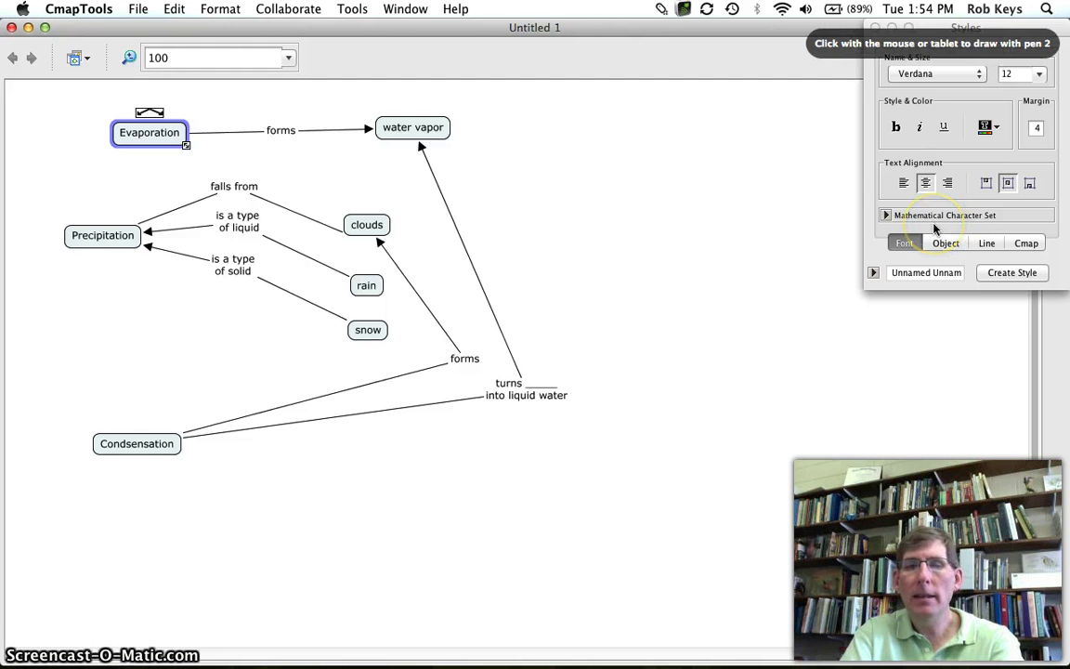
mouse_move(934, 226)
mouse_down()
mouse_move(929, 256)
mouse_move(966, 232)
mouse_move(938, 221)
mouse_up()
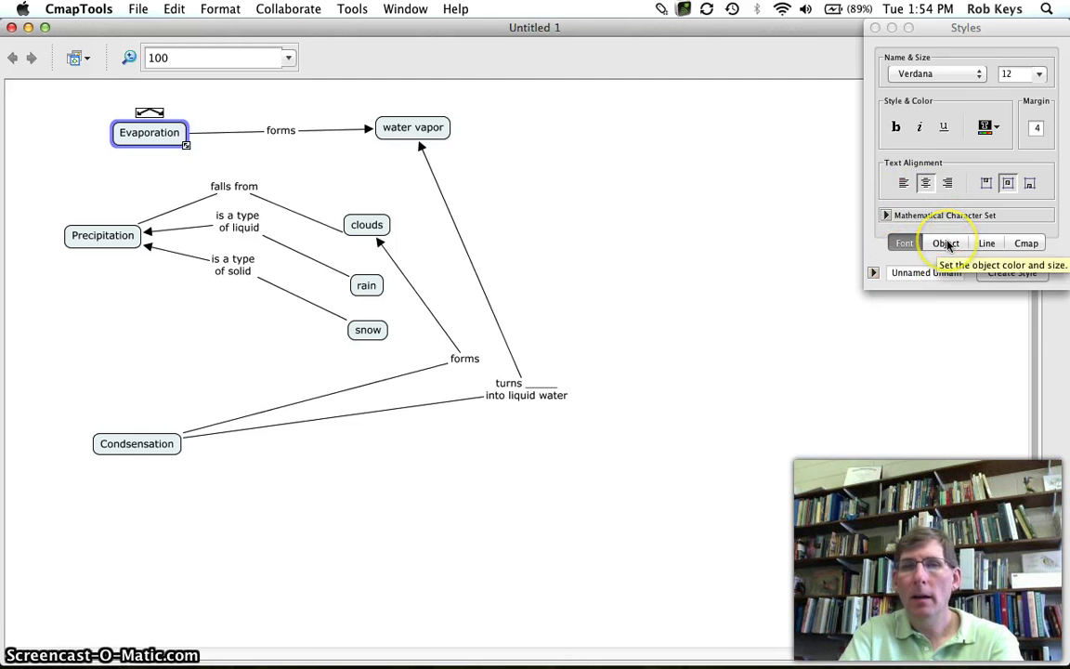
click(947, 243)
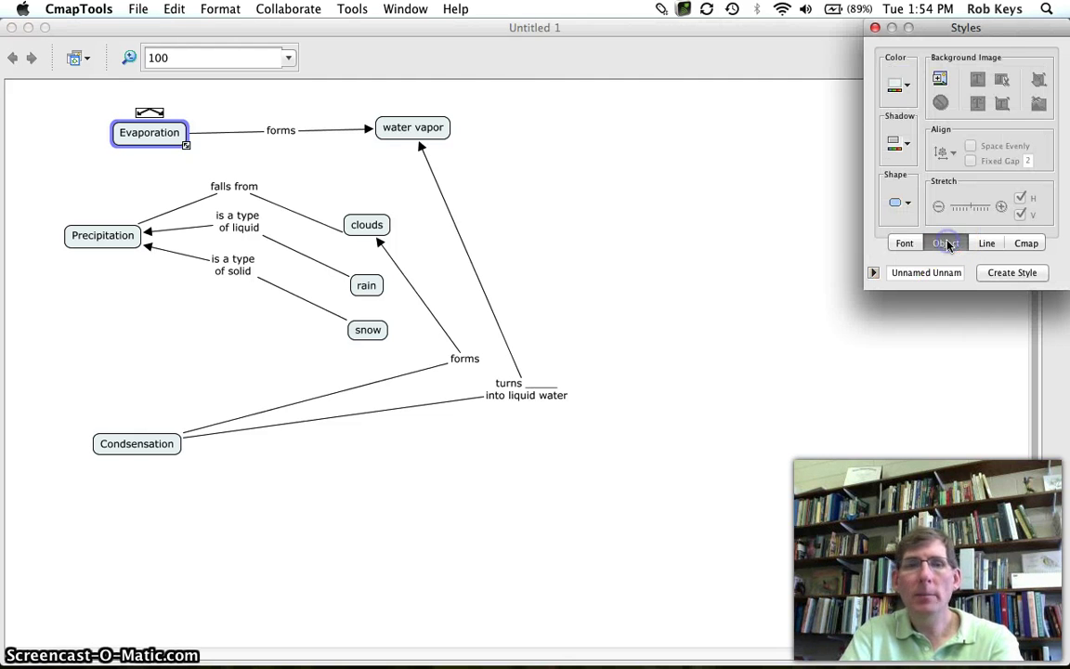
click(901, 86)
click(926, 179)
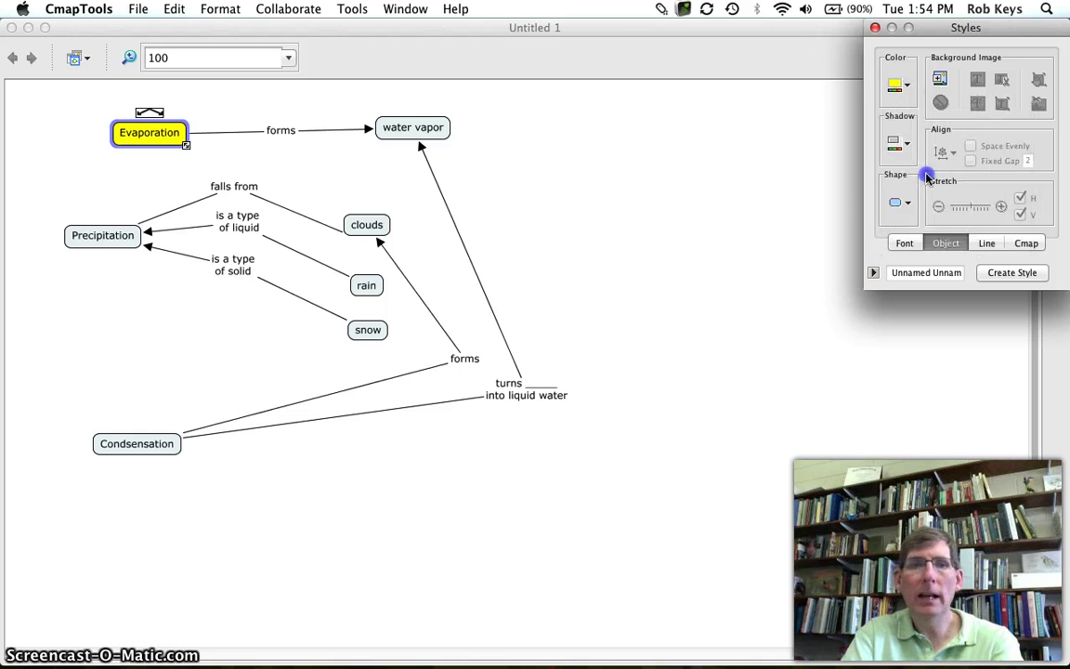
- Give the Precipitation and Condensation concepts the same yellow fill
click(82, 235)
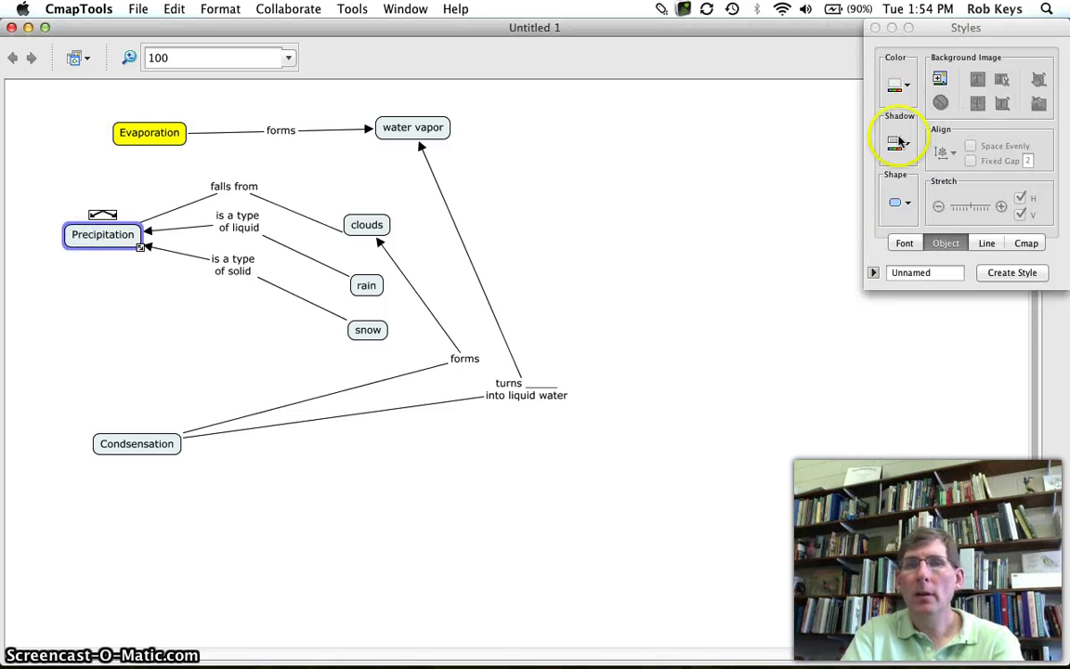
click(901, 85)
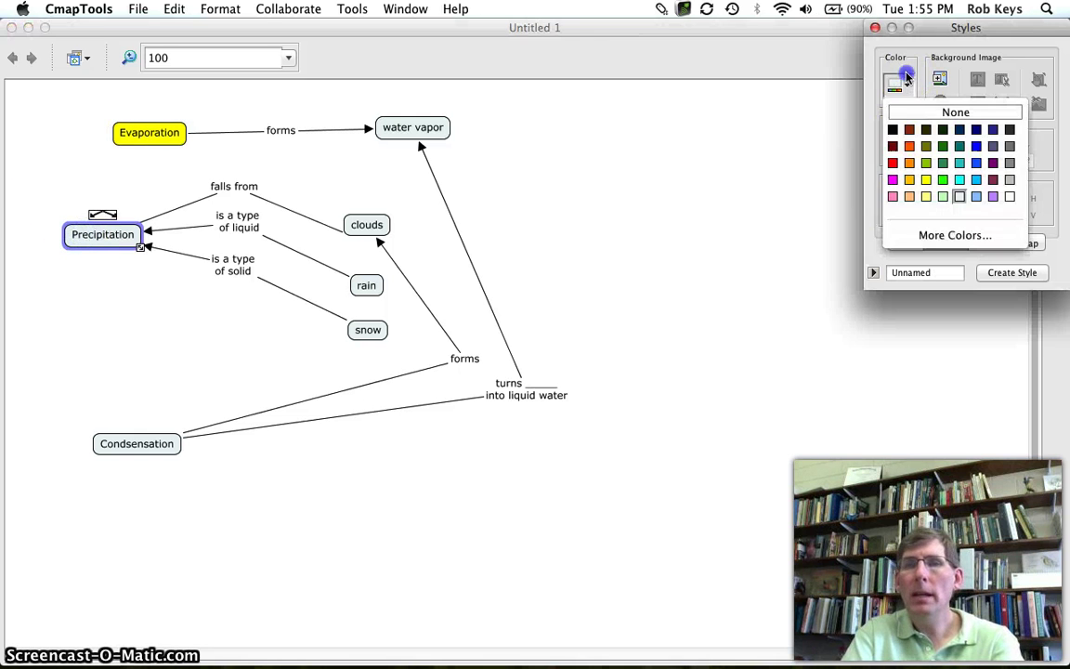
click(926, 179)
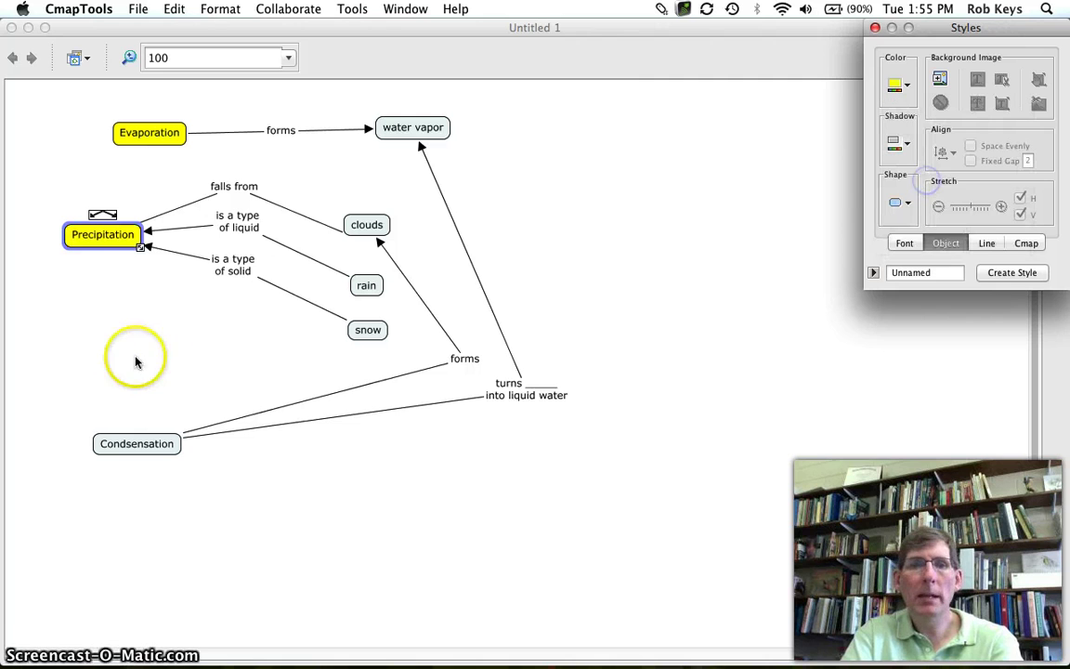
click(150, 444)
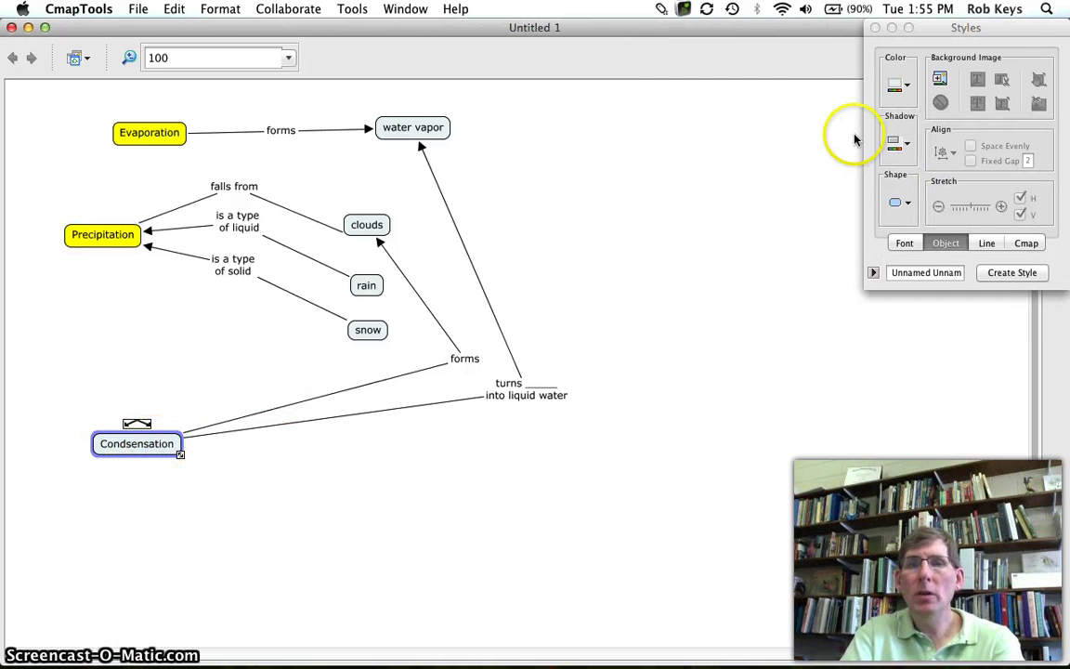
click(901, 86)
click(926, 180)
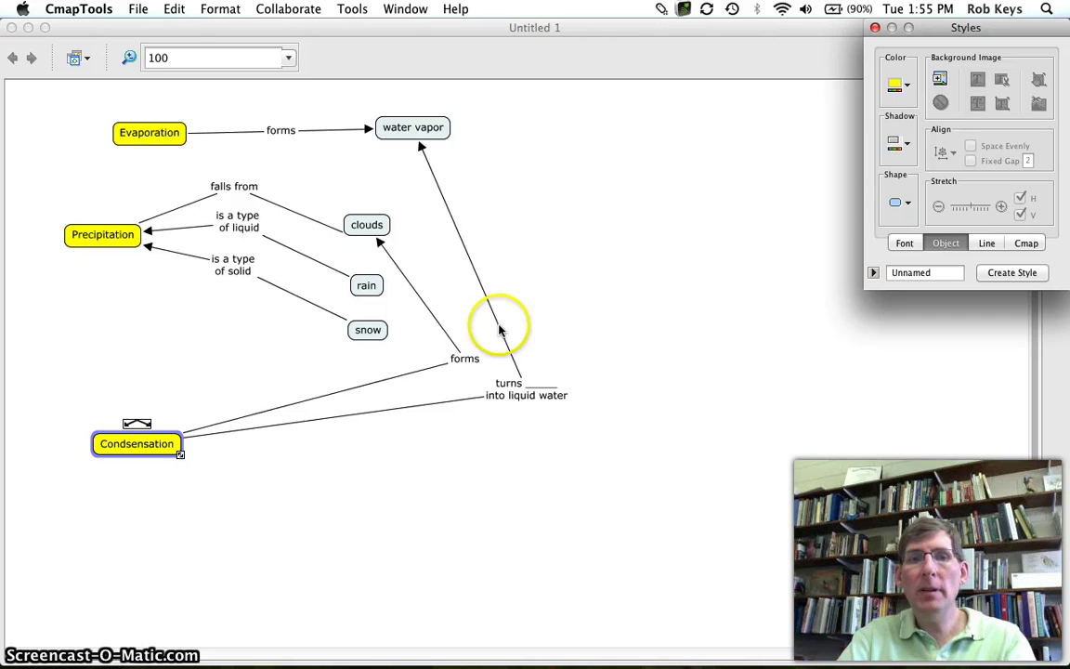
- Set the 'turns into liquid water' to water vapor link to a curved shape bending up-right
click(484, 294)
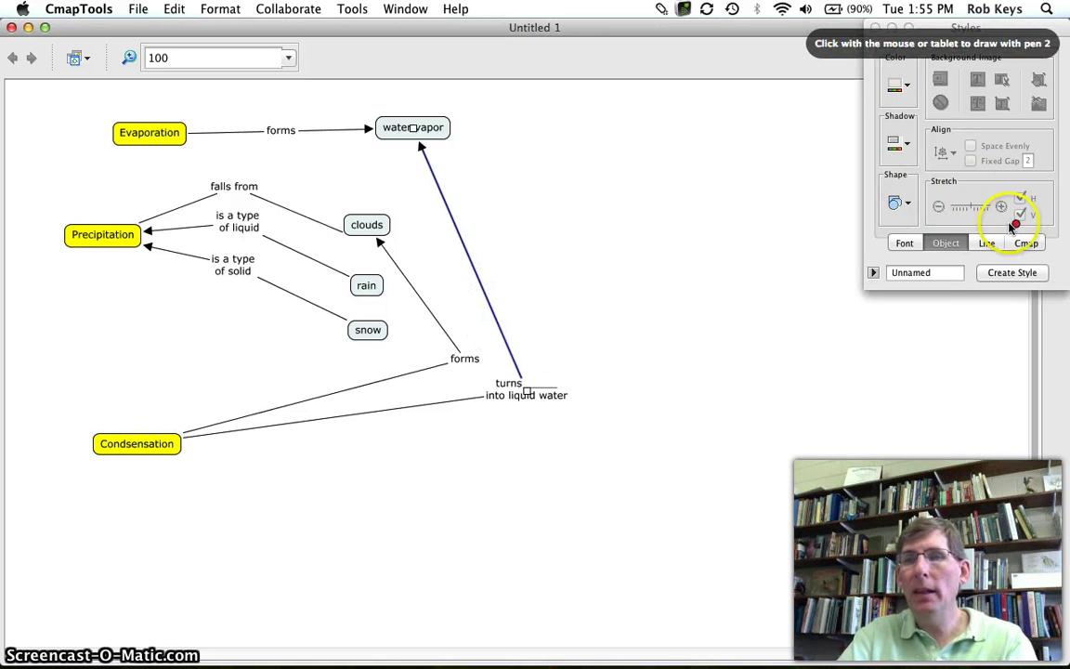
mouse_move(968, 226)
mouse_down()
mouse_move(1015, 249)
mouse_move(984, 224)
mouse_move(973, 243)
mouse_up()
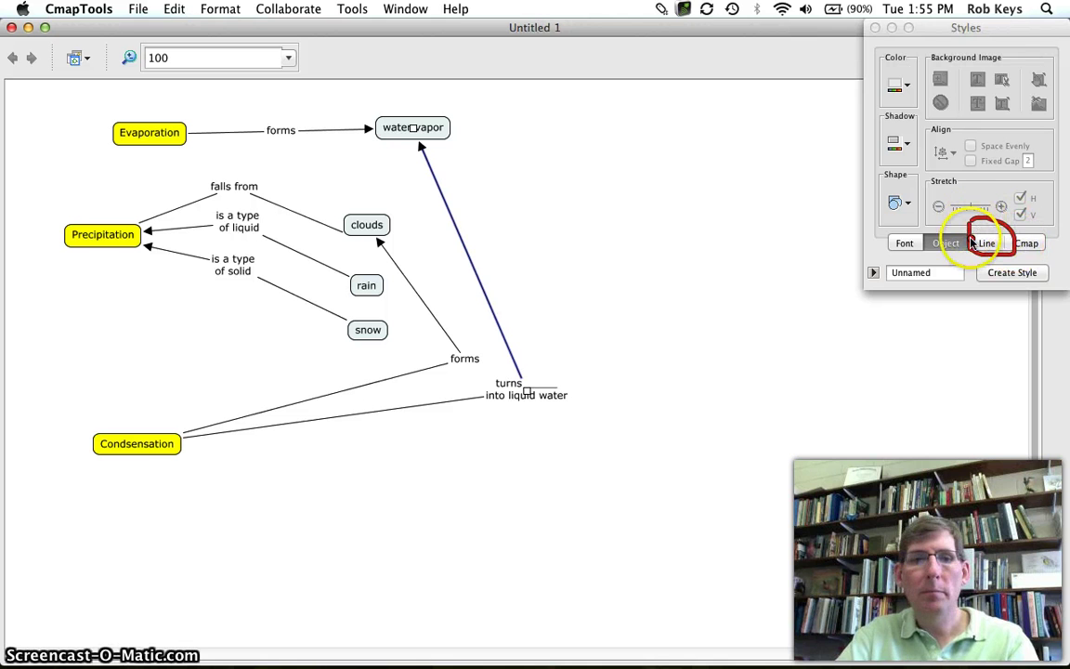
click(985, 245)
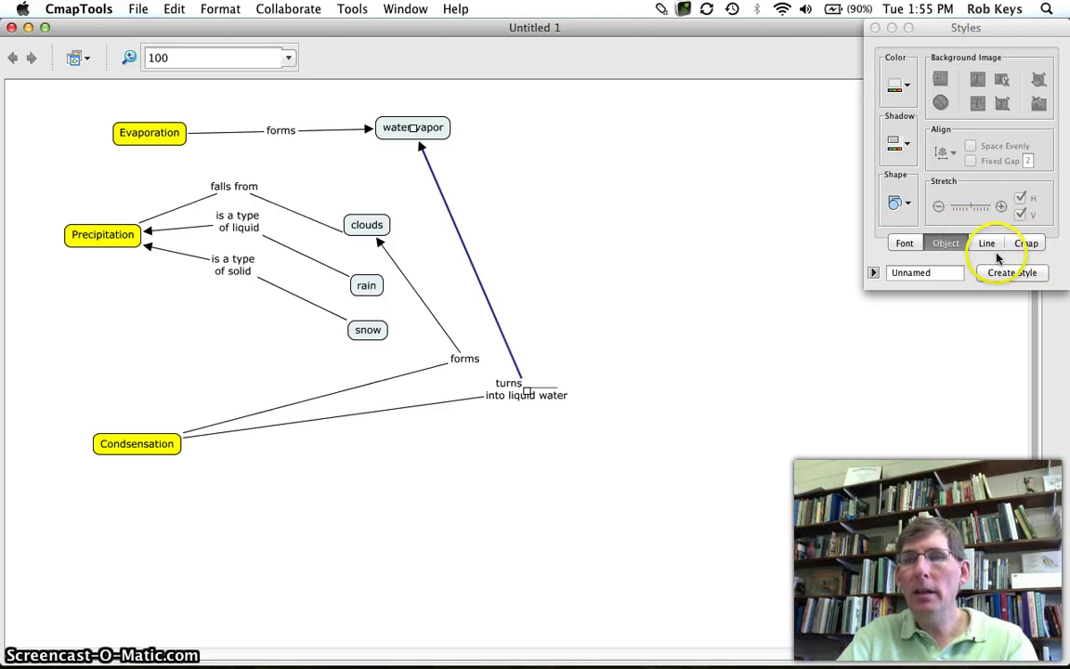
click(905, 141)
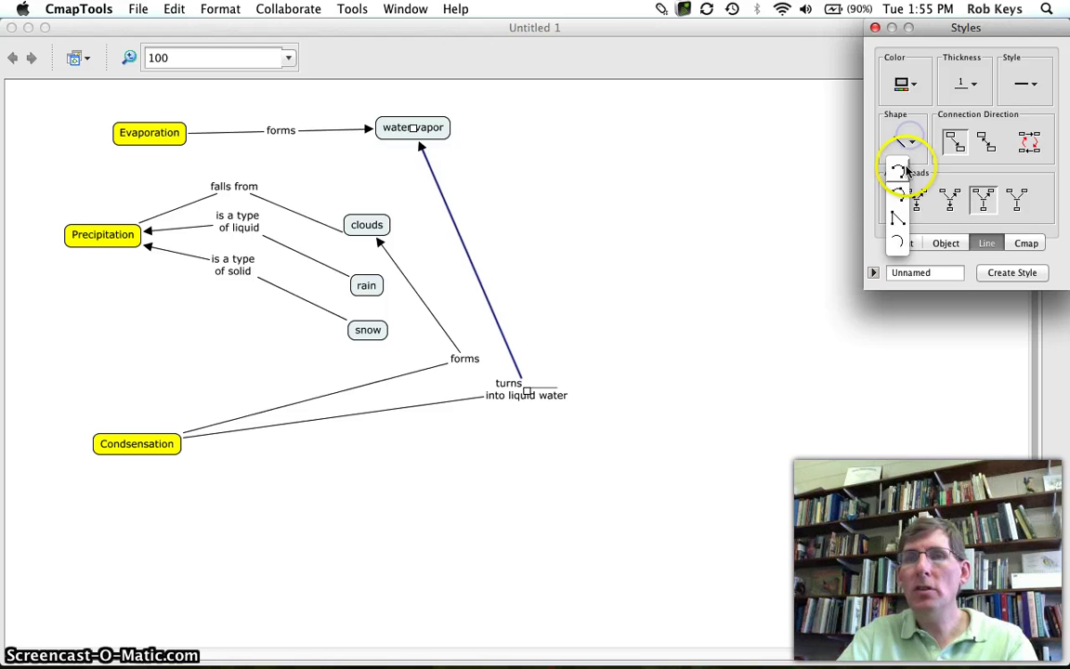
click(903, 171)
drag(470, 259, 649, 111)
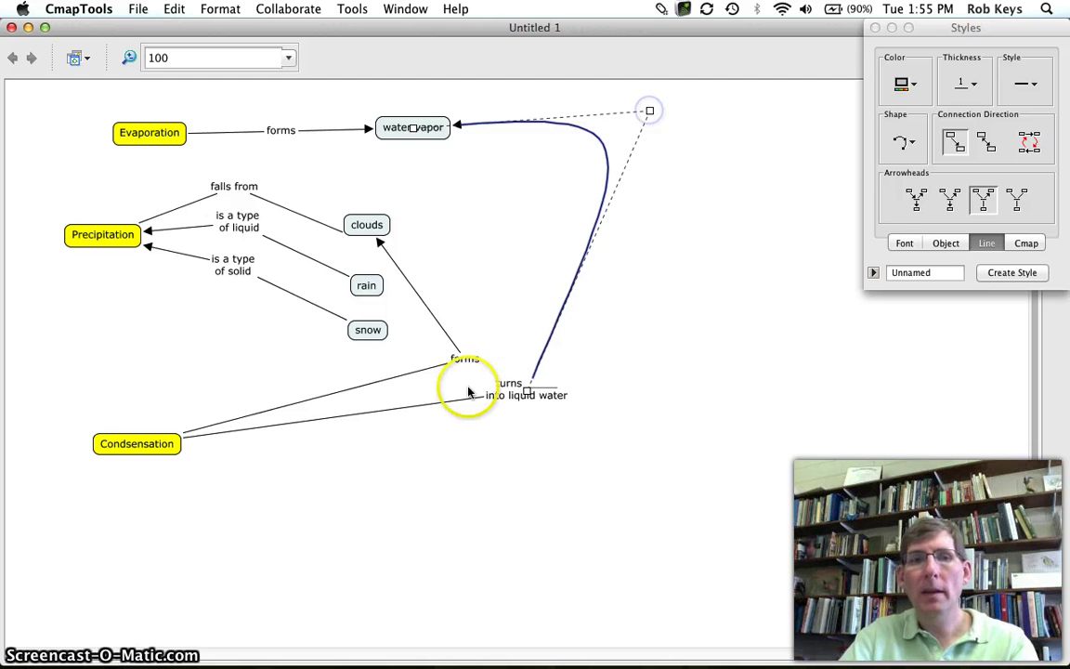
click(447, 480)
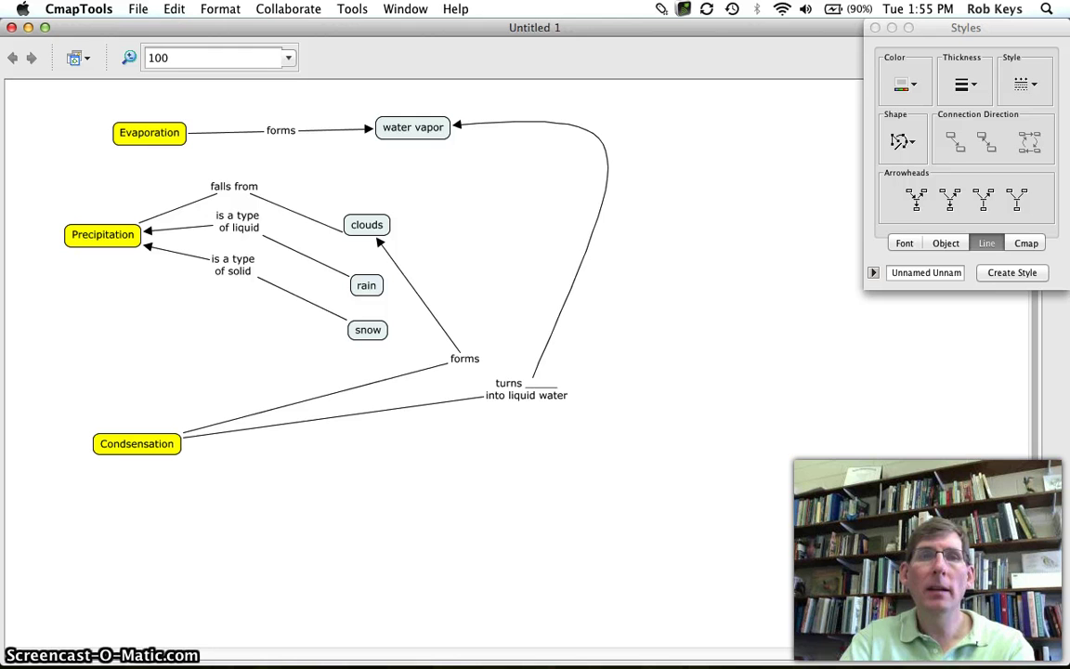
- Save the map as SAMPLE CONCEPT MAP and reveal it in the My Cmaps list
click(136, 9)
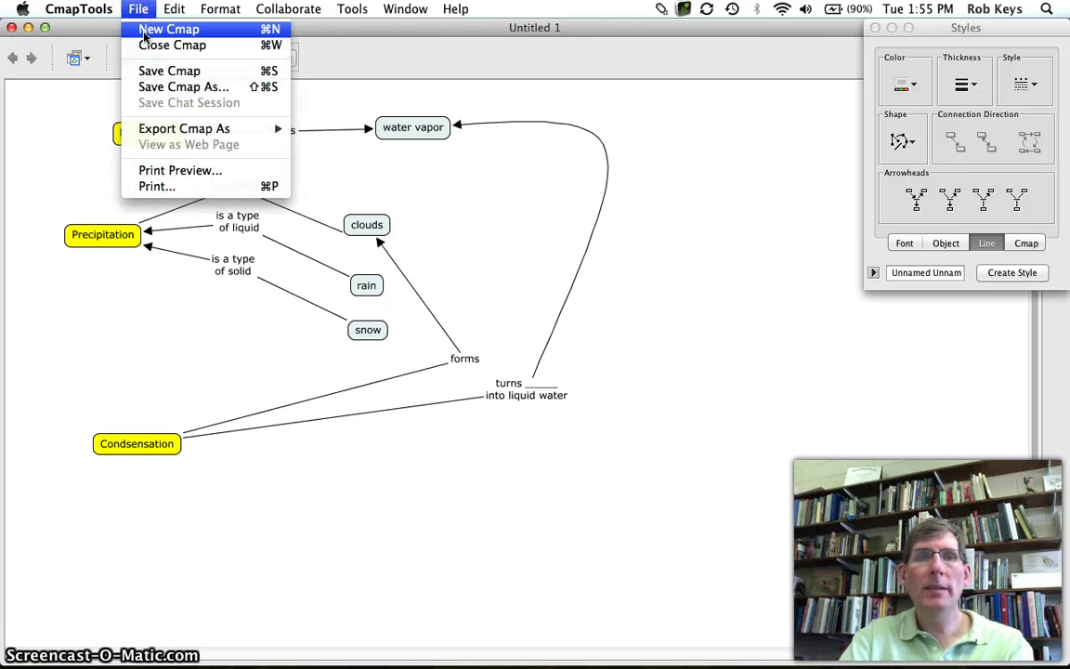
click(144, 71)
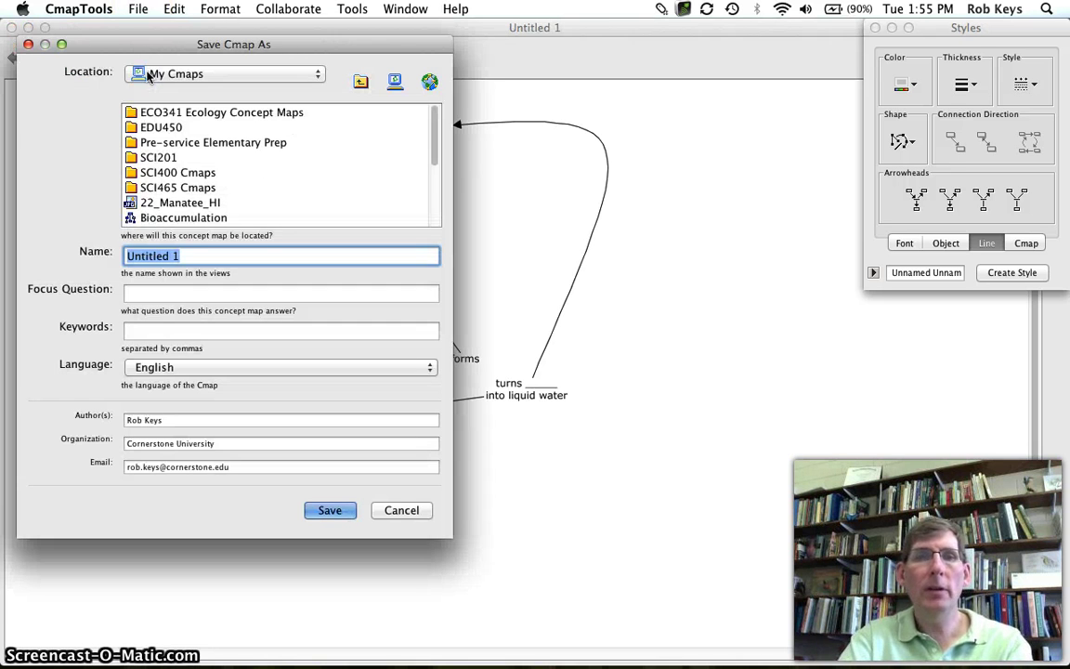
text(SAMPLE CONCEPT MAP)
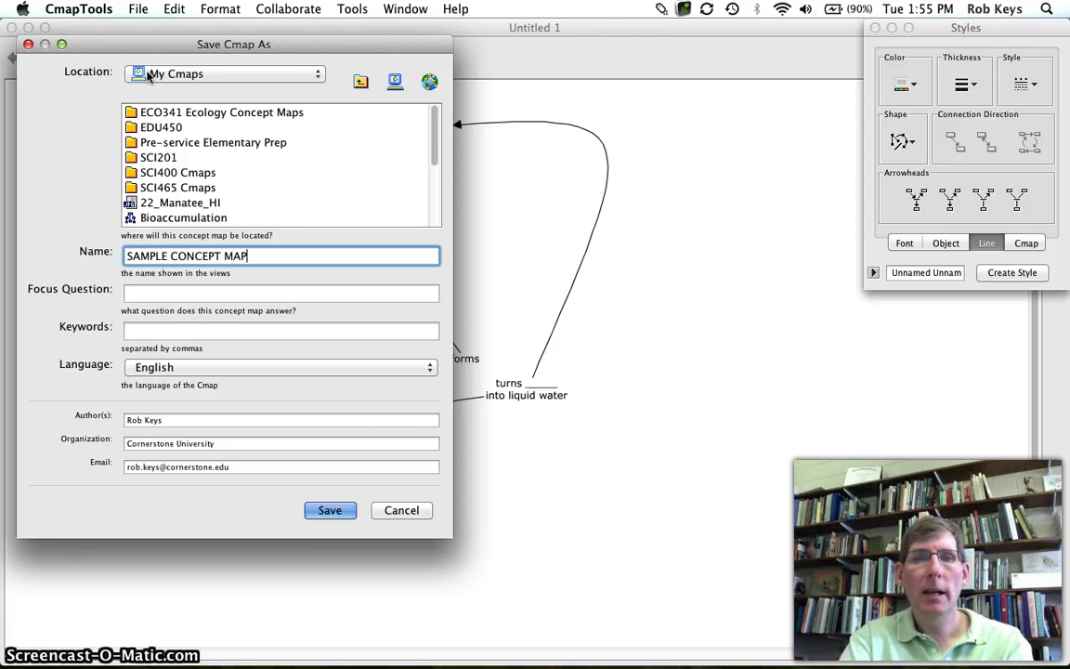
click(331, 509)
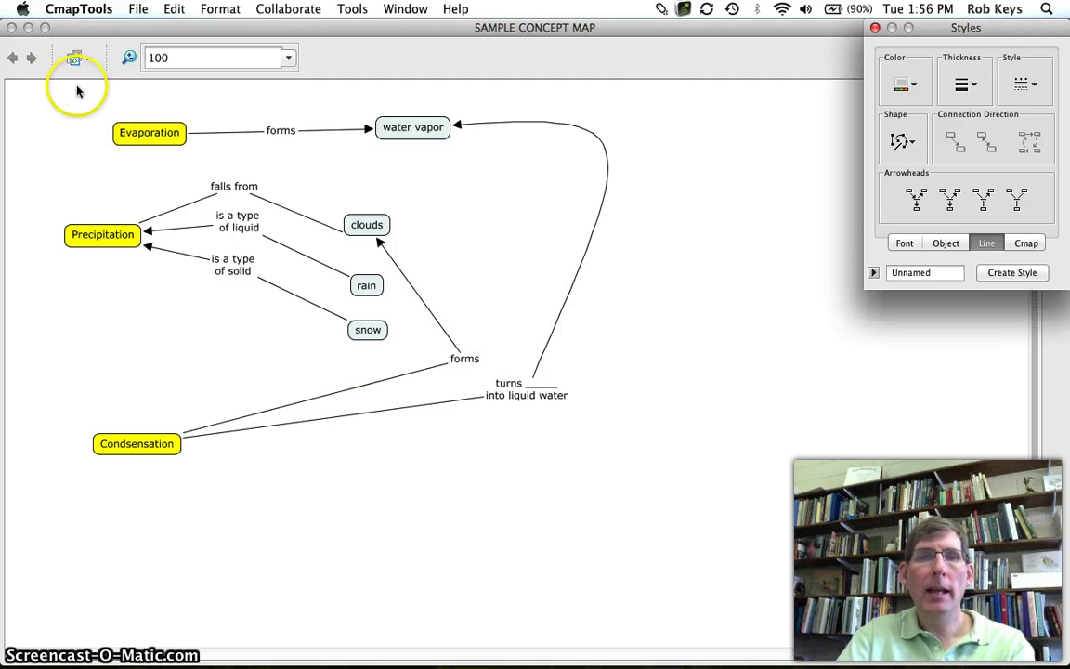
drag(4, 93, 437, 96)
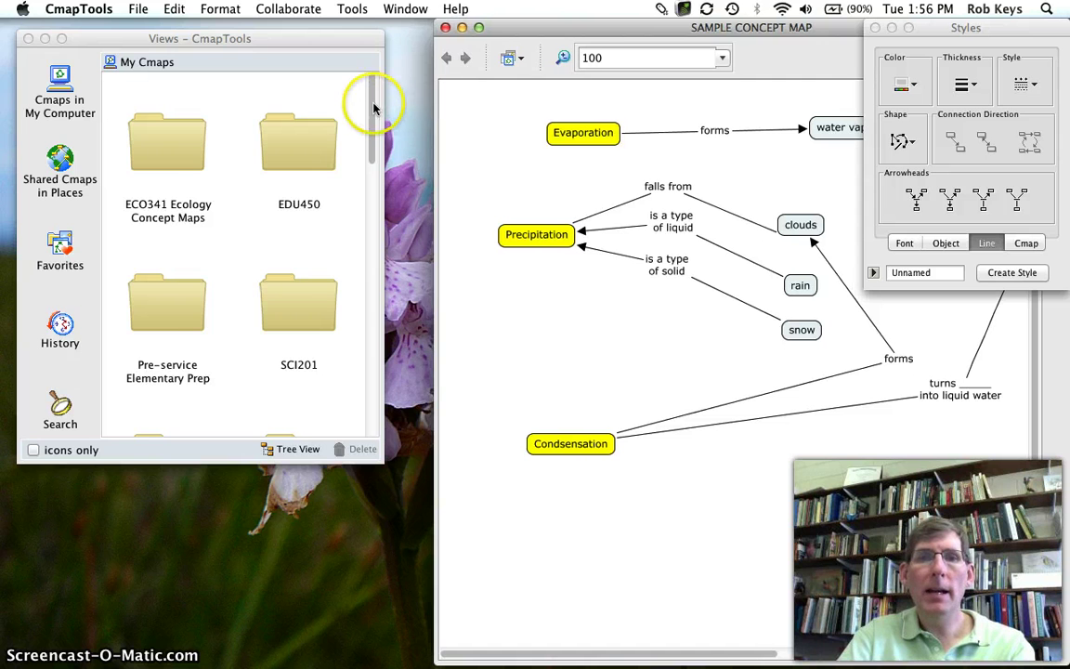
drag(372, 116, 376, 358)
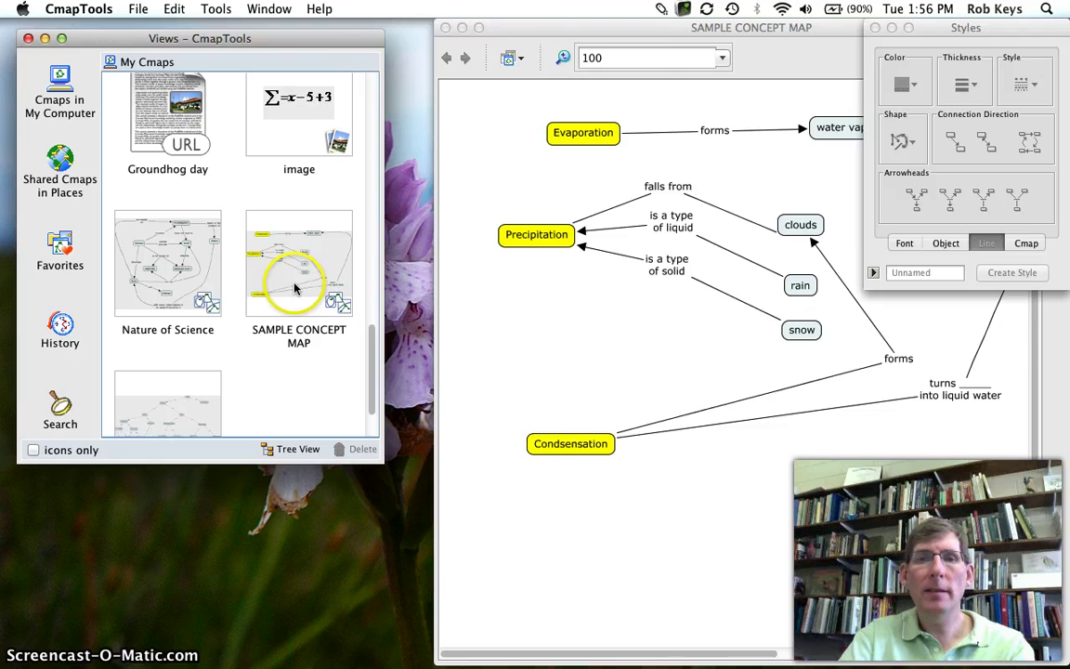
- Bring the SAMPLE CONCEPT MAP window forward and start exporting it as an image
click(148, 8)
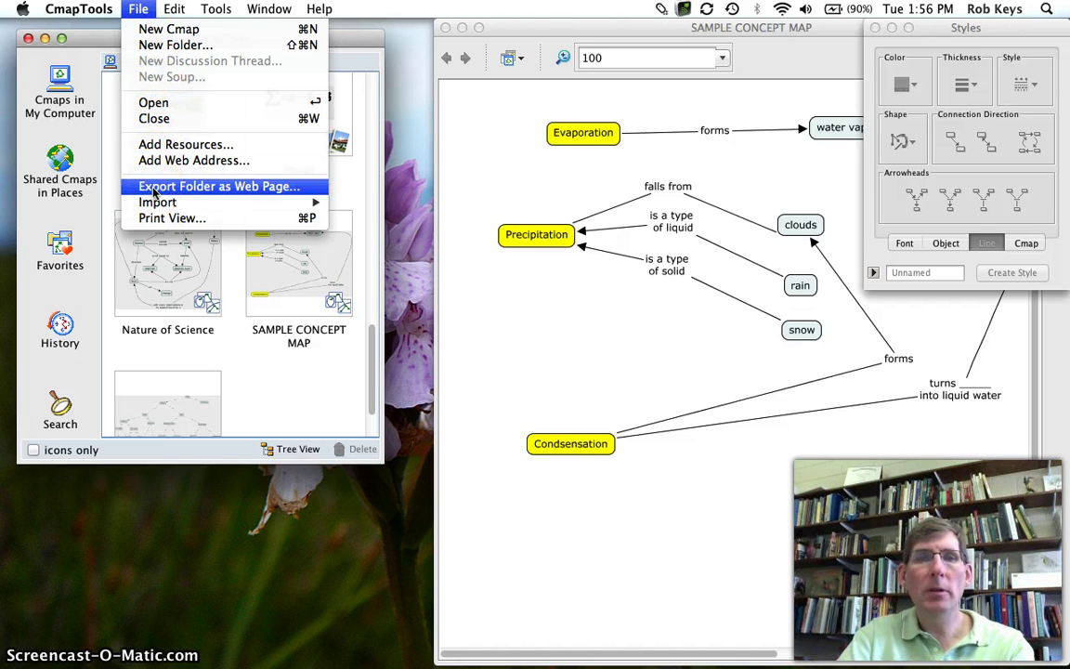
click(390, 23)
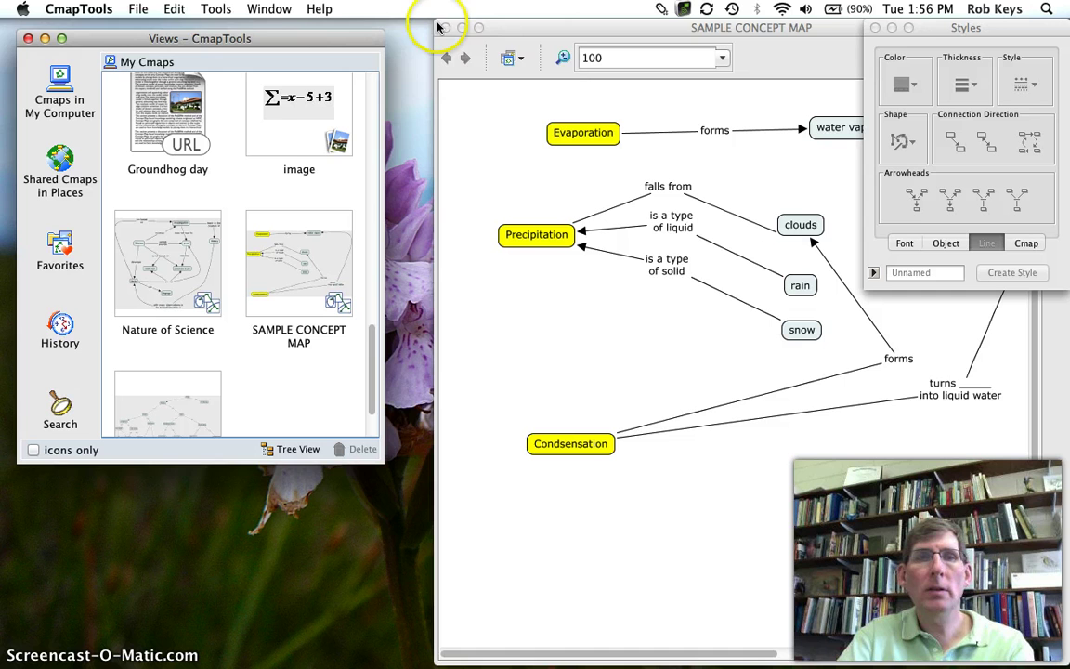
click(453, 22)
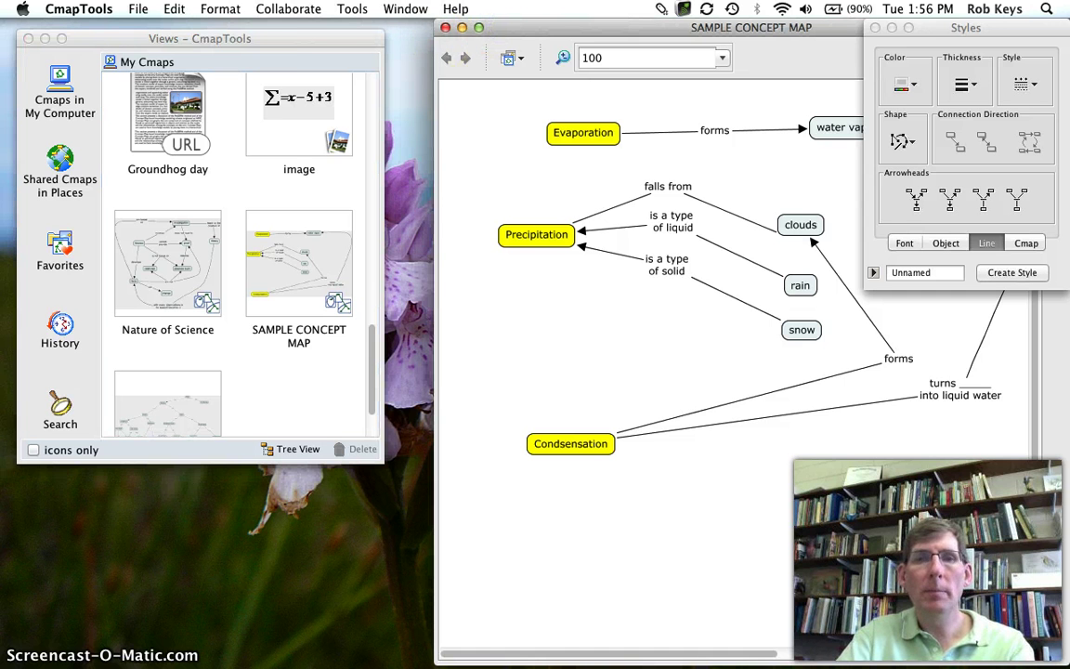
click(138, 10)
mouse_move(155, 130)
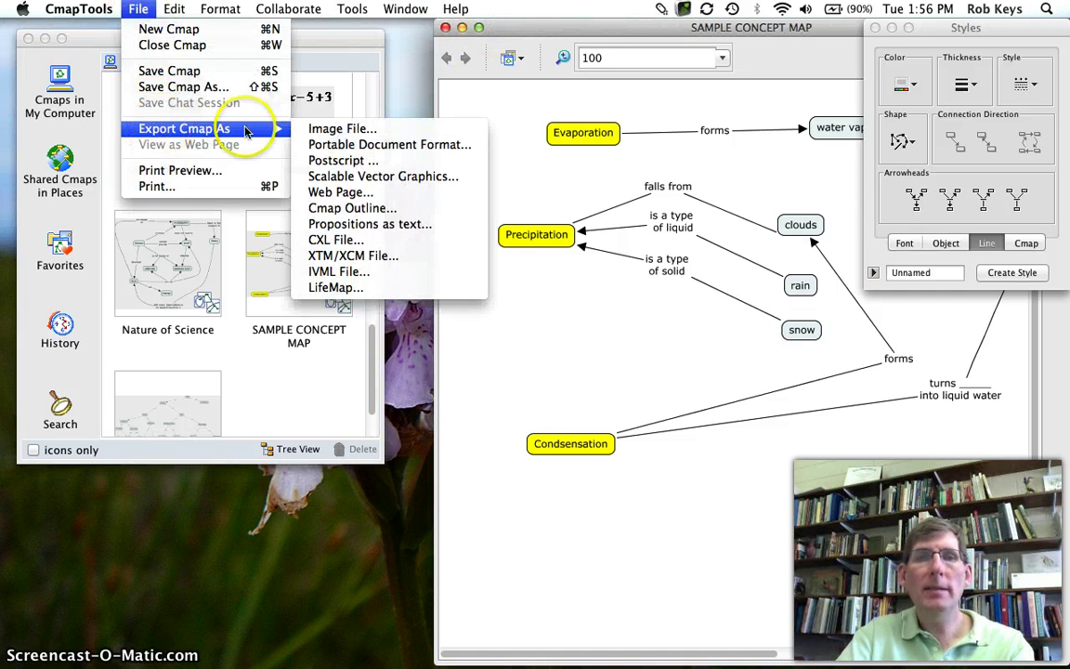
click(327, 131)
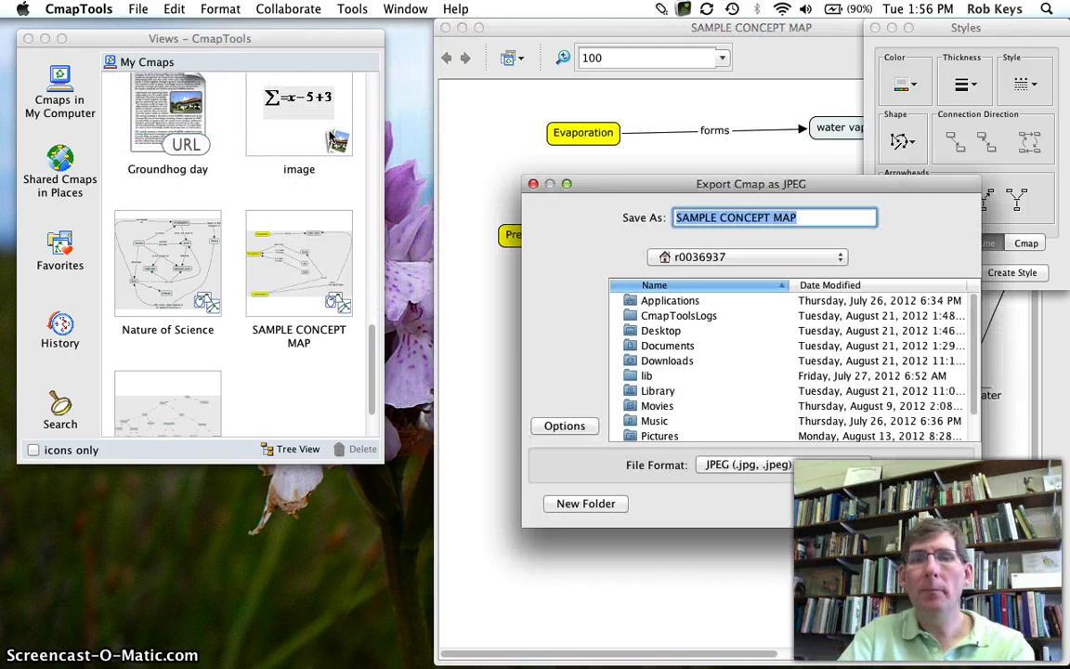
drag(635, 28, 316, 31)
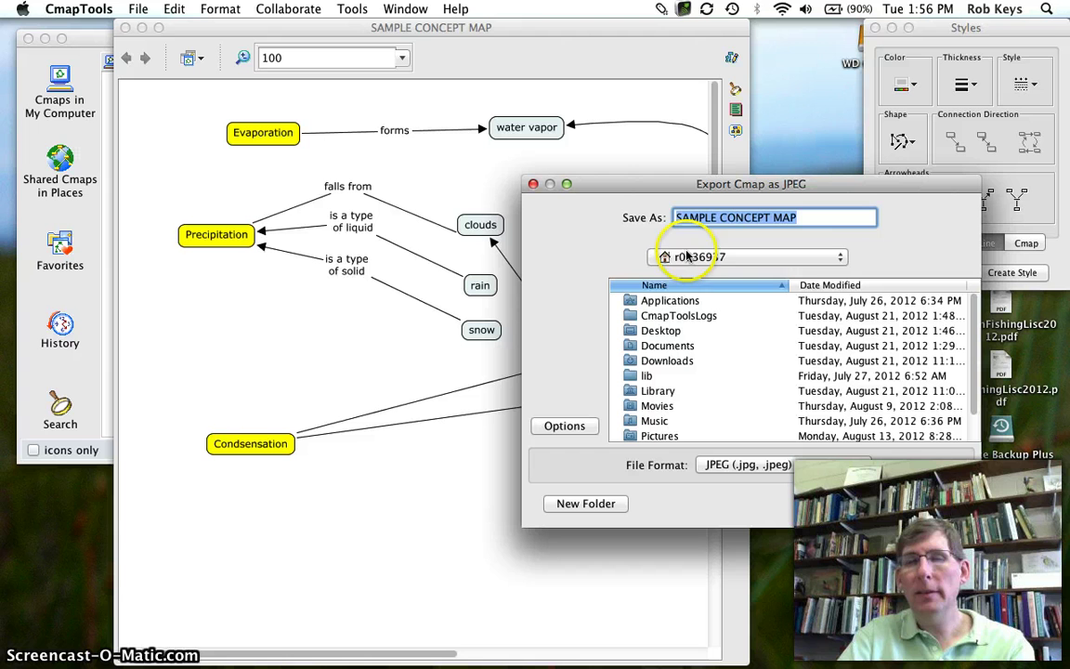
- Save the JPEG export of the map into the Desktop folder
key(2)
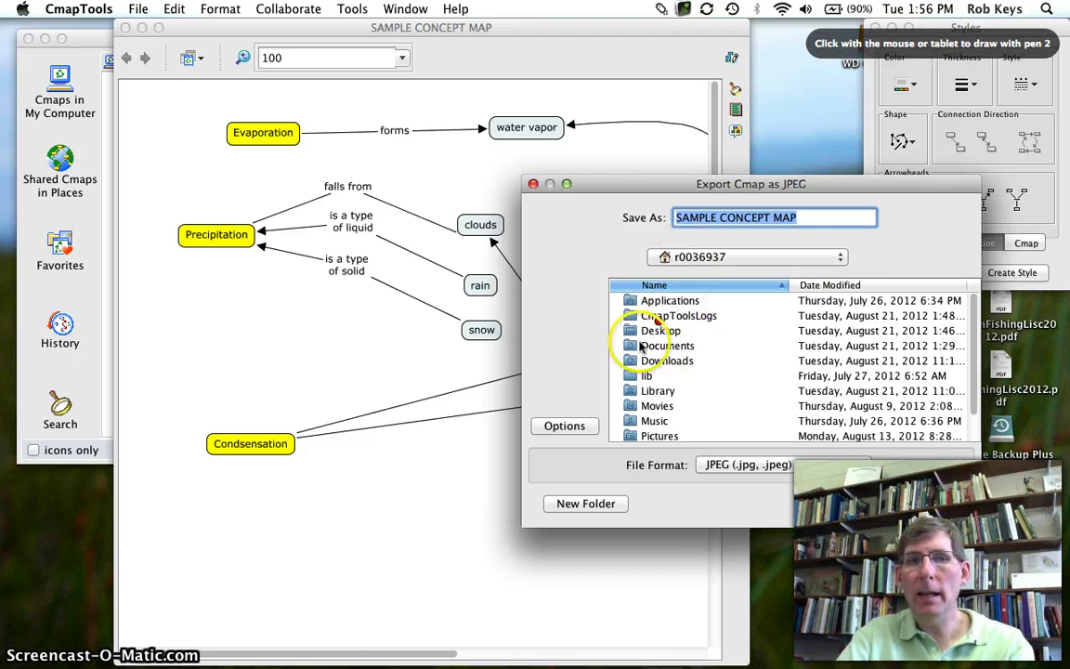
mouse_move(703, 444)
mouse_down()
mouse_move(756, 481)
mouse_move(698, 430)
mouse_up()
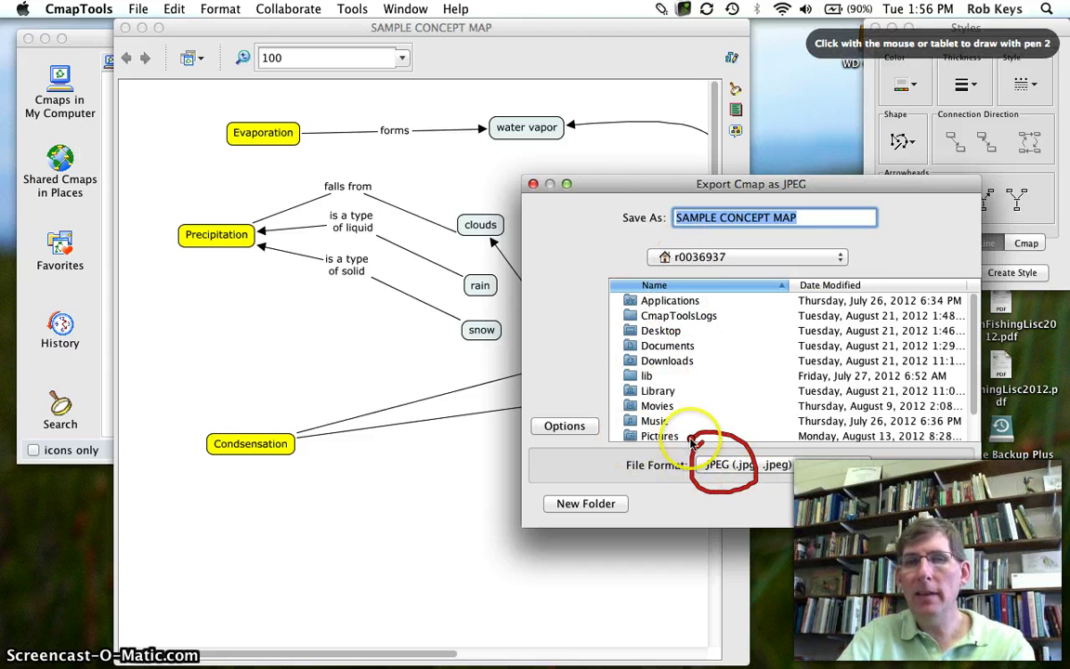
click(620, 614)
key(Escape)
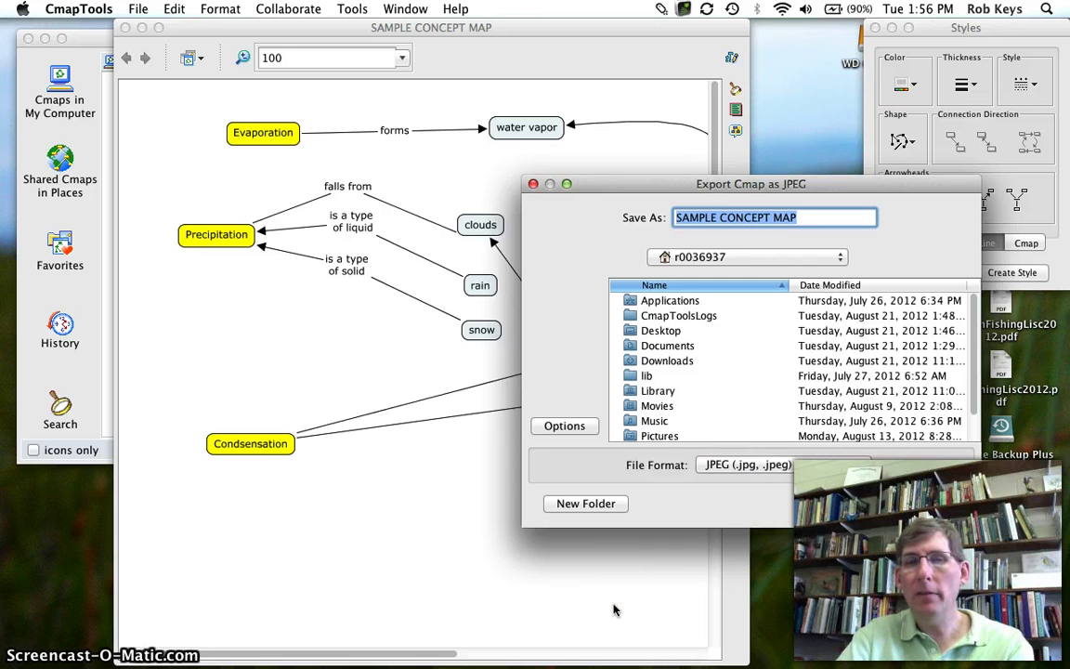
click(664, 334)
double_click(664, 336)
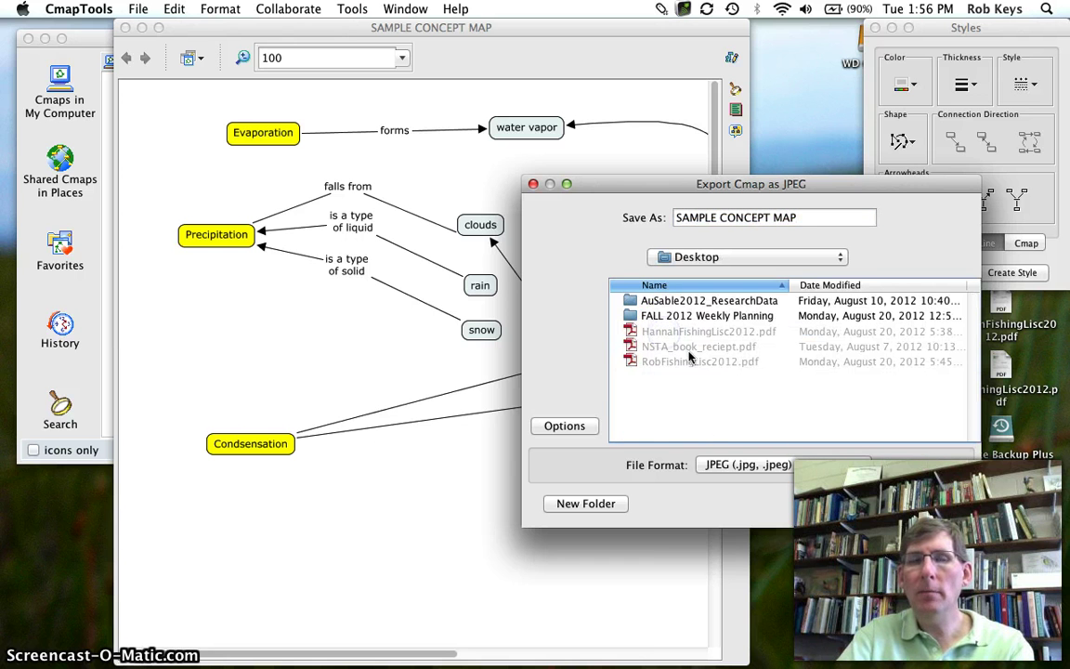
click(940, 508)
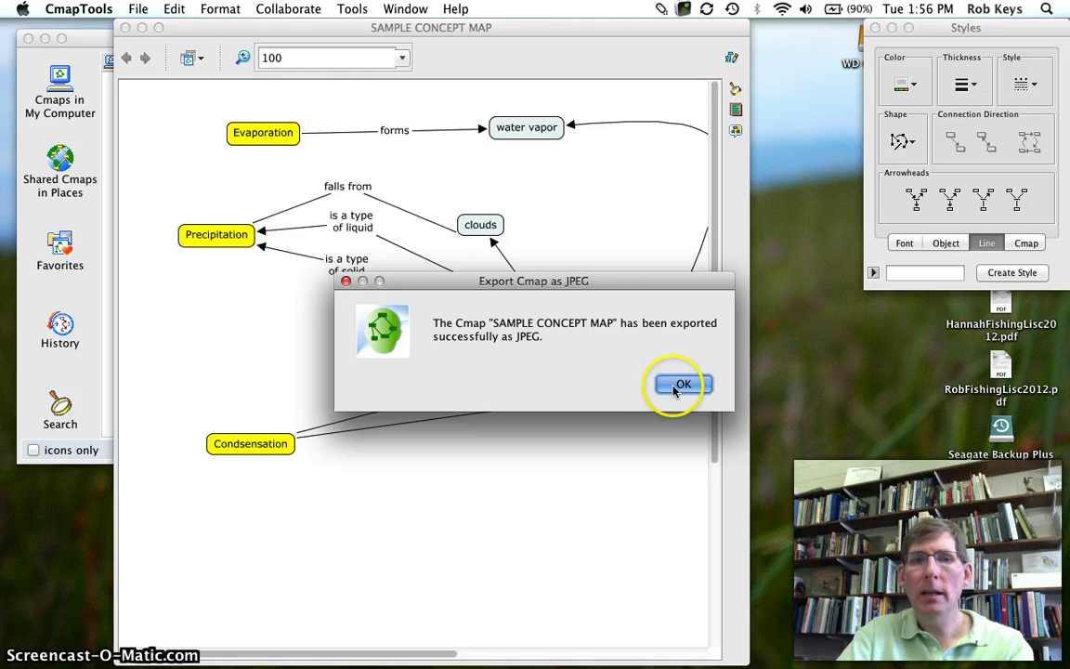
- Dismiss the export message, hide CmapTools, and circle SAMPLE CONCEPT MAP.jpg on the Desktop
click(679, 386)
click(801, 403)
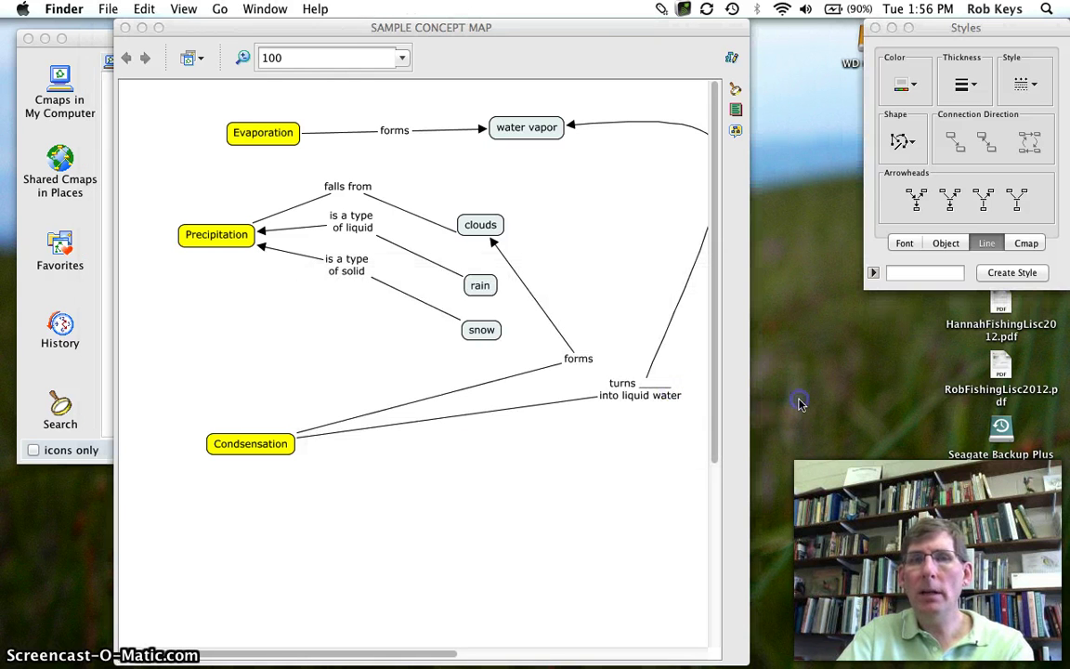
click(572, 332)
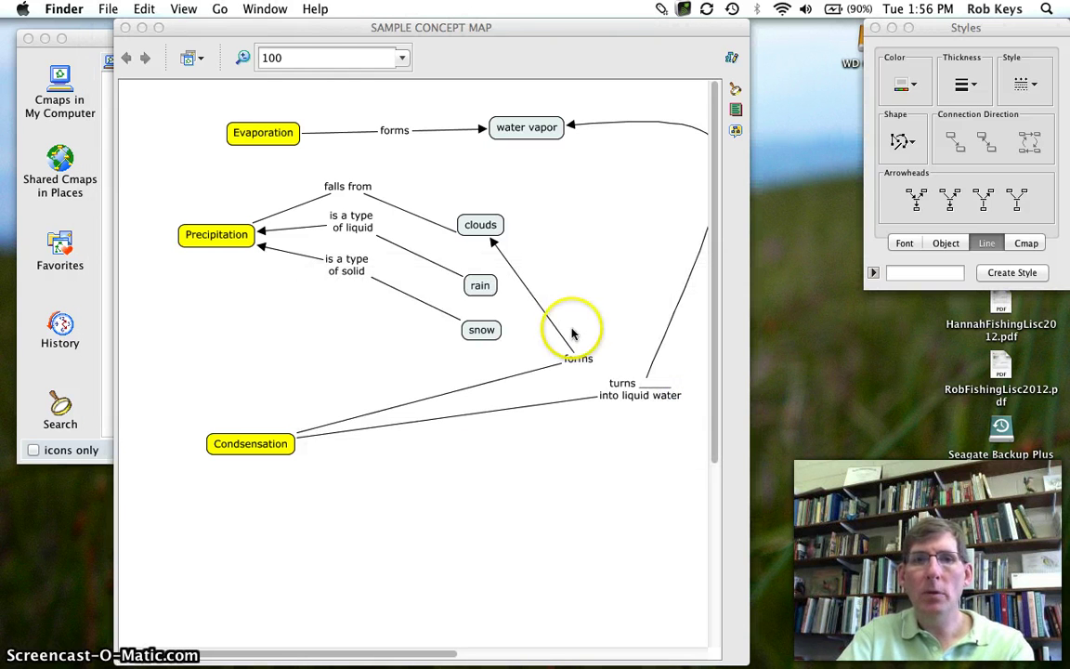
key(super+h)
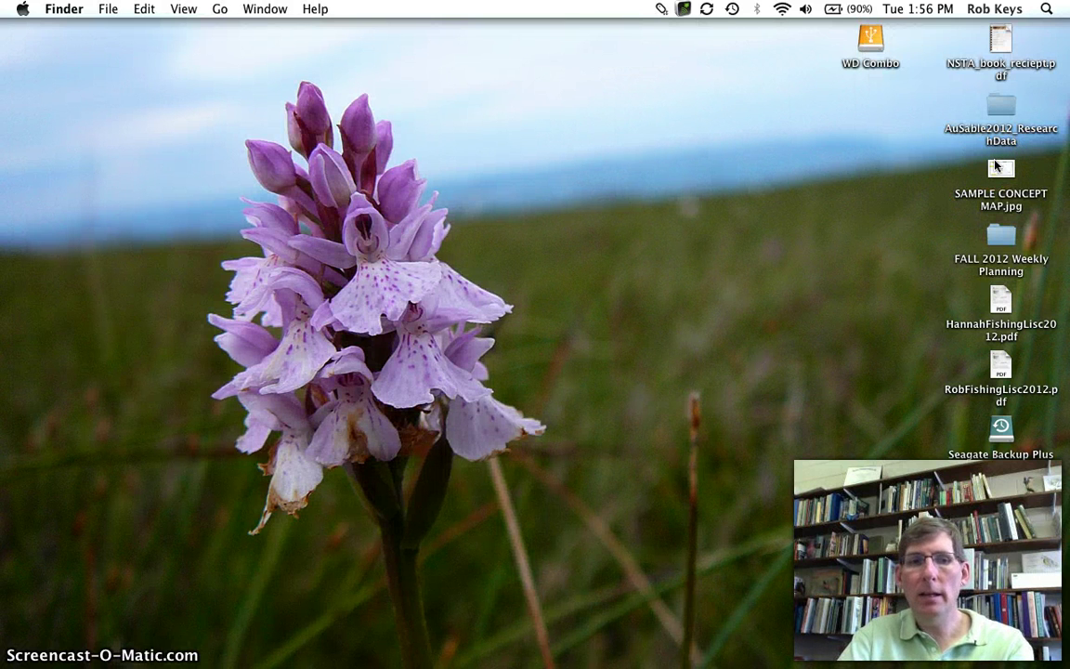
key(ctrl+1)
mouse_move(973, 140)
mouse_down()
mouse_move(984, 210)
mouse_move(966, 151)
mouse_move(969, 163)
mouse_up()
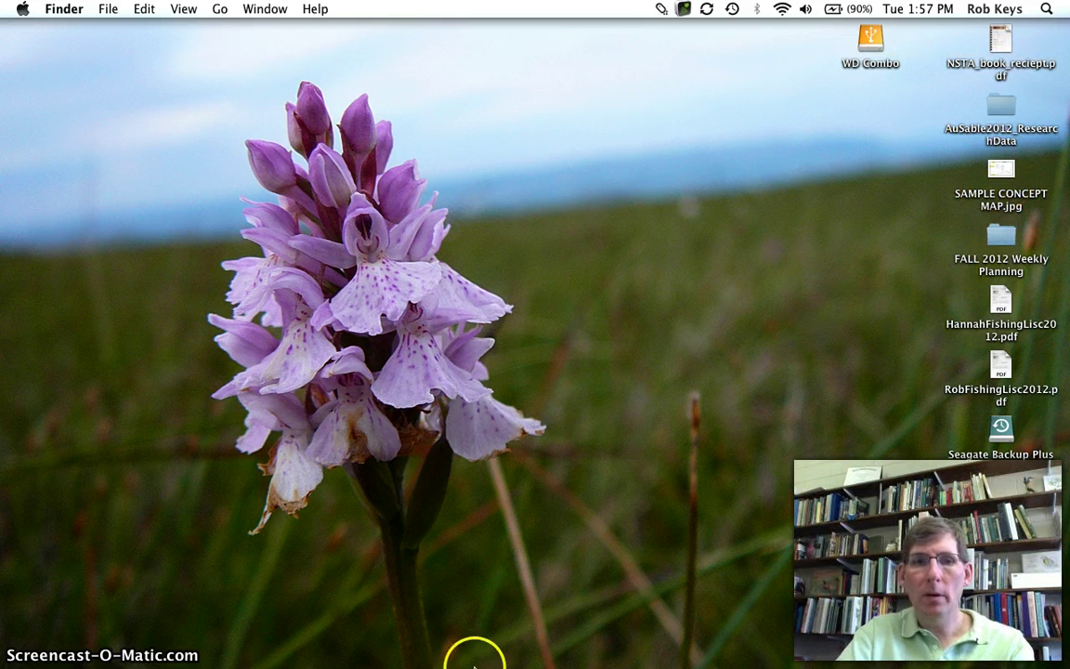
- Switch to Microsoft Word and type the heading LESSON PLAN
mouse_move(473, 661)
click(374, 652)
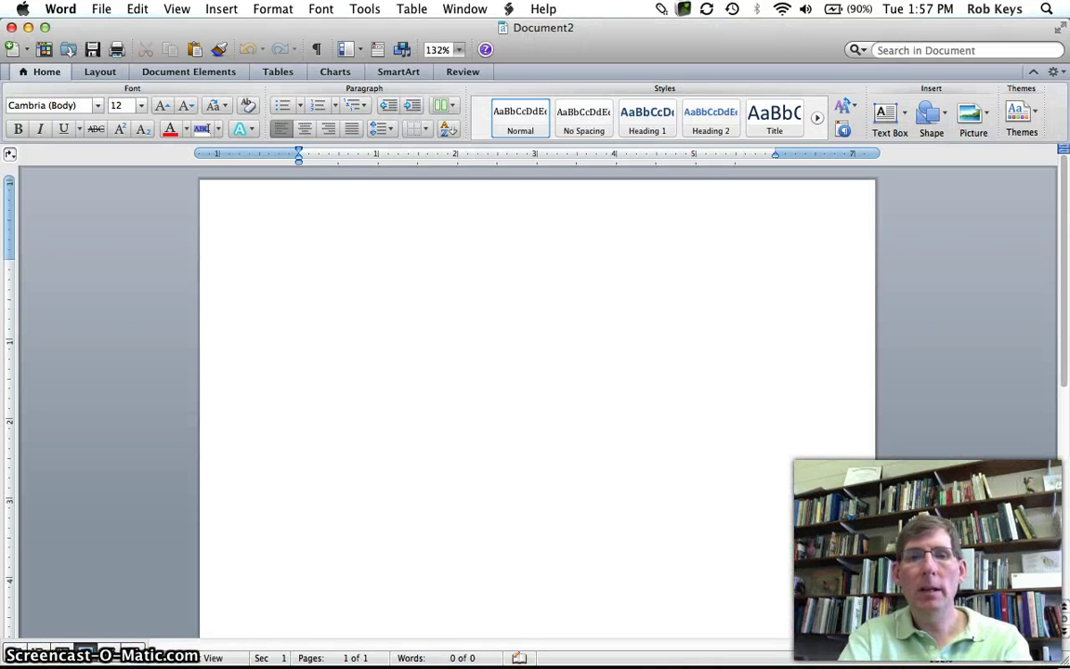
text(LESSON)
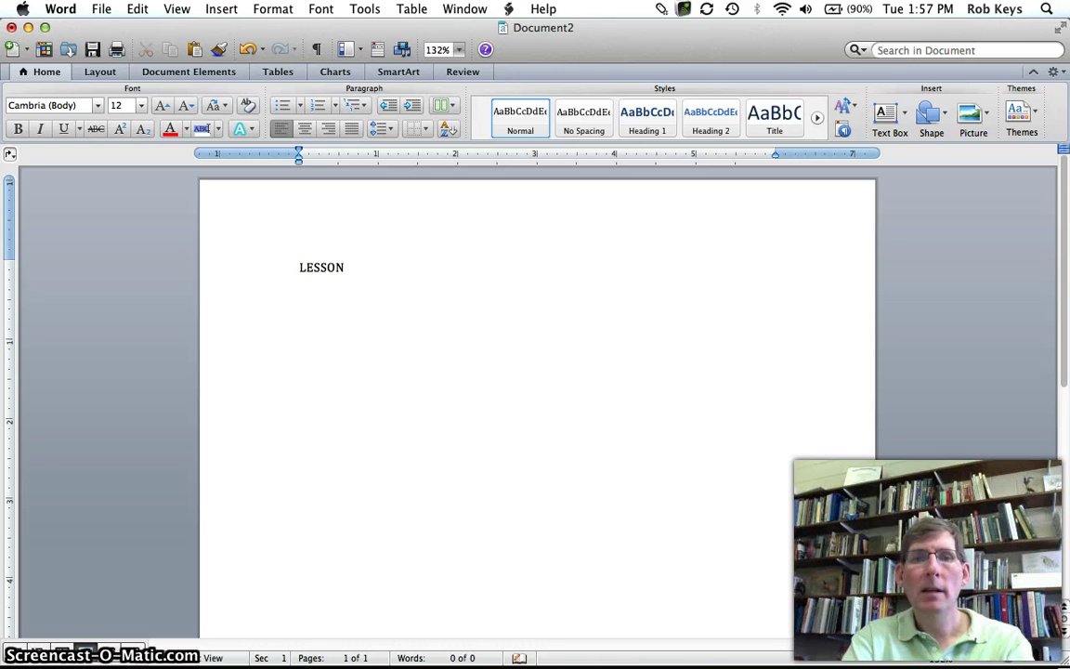
text( PLAN)
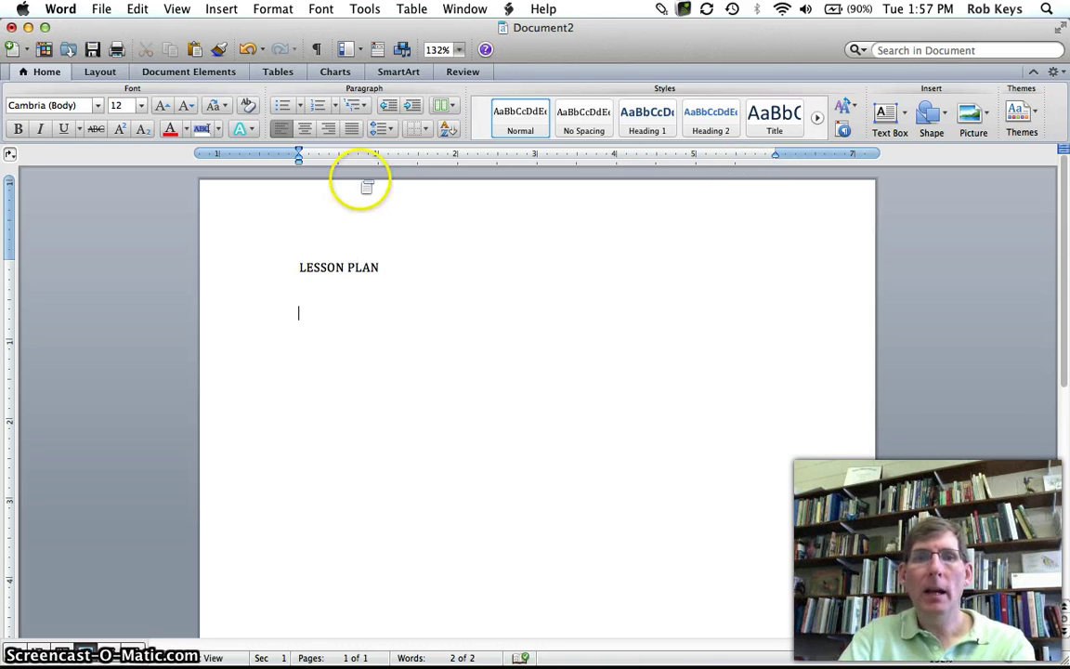
- Insert the SAMPLE CONCEPT MAP.jpg picture and shrink it to about 4.47 inches wide
click(227, 11)
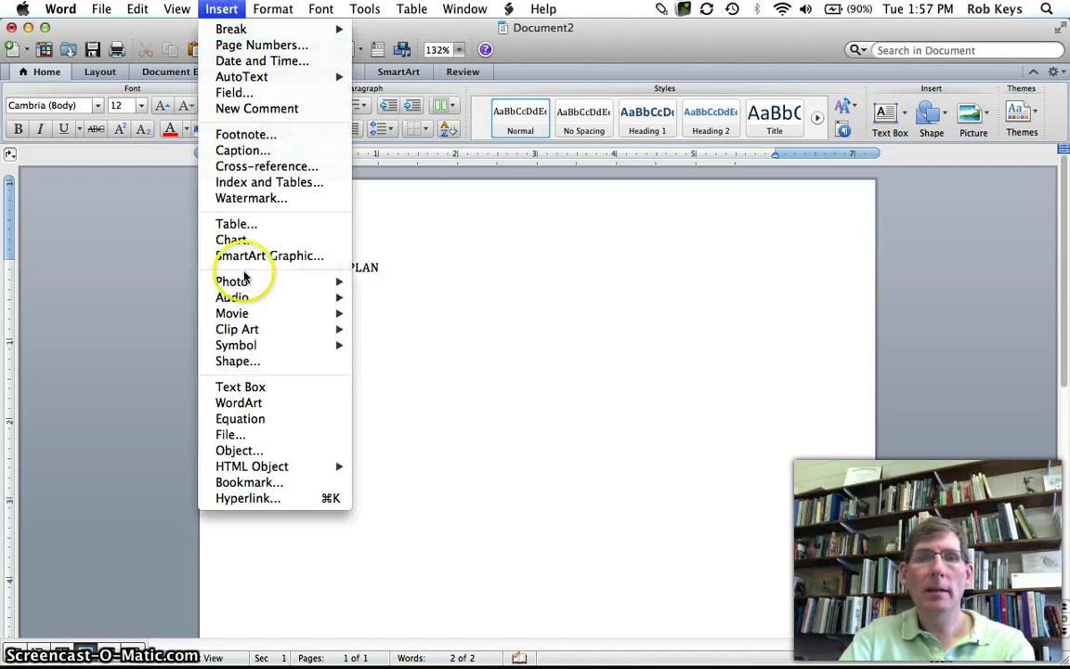
mouse_move(268, 281)
click(396, 297)
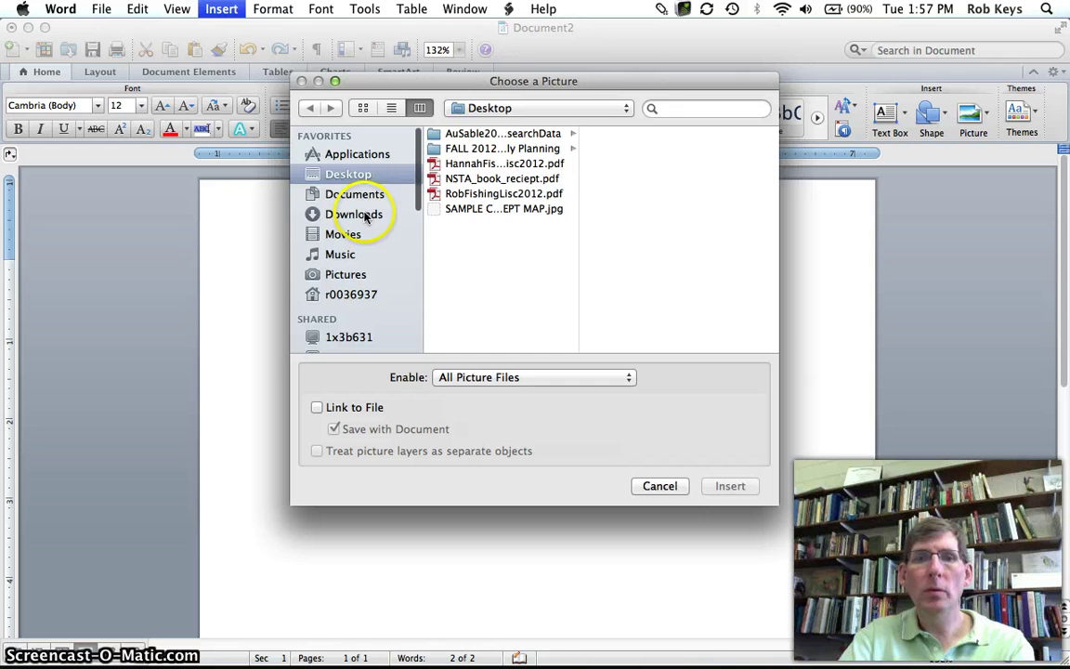
double_click(469, 210)
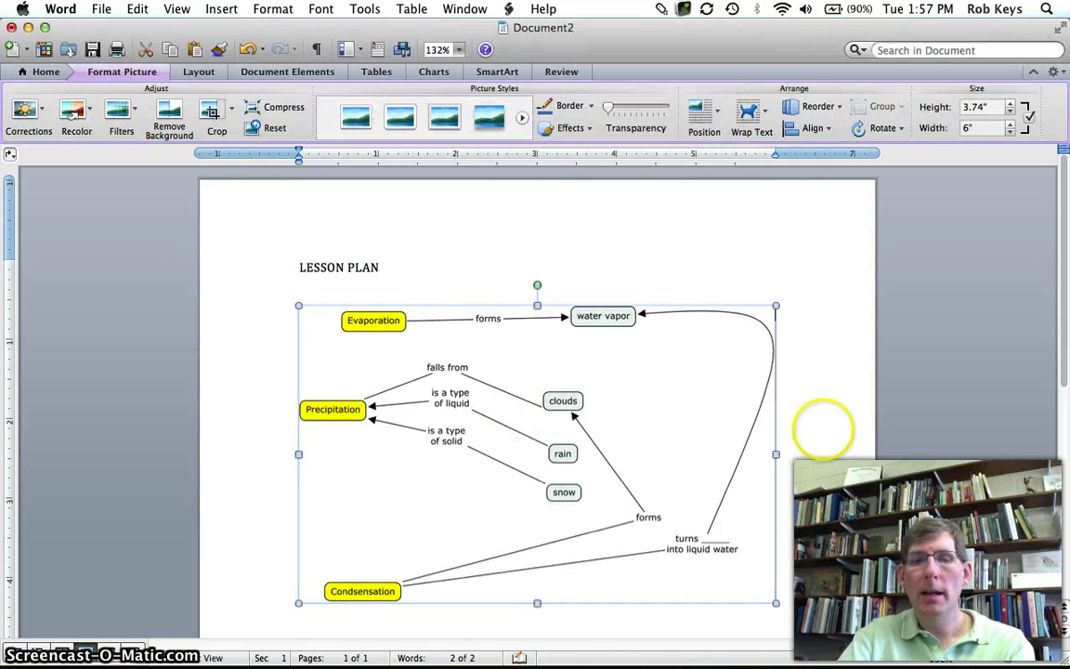
scroll(848, 437, down, 2)
scroll(848, 435, down, 1)
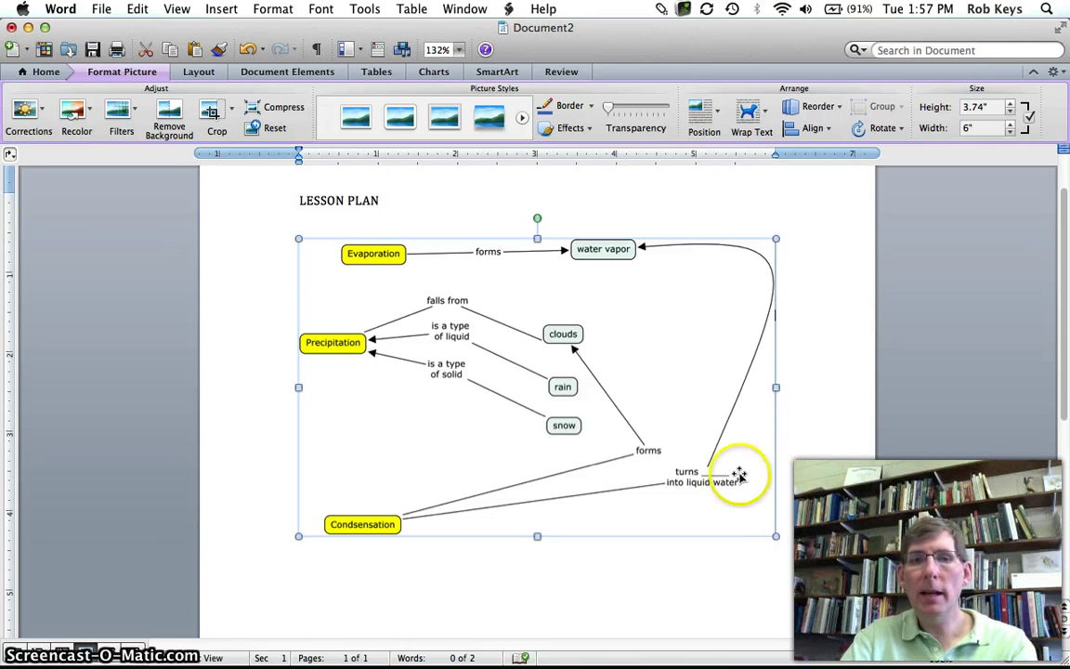
drag(775, 536, 654, 459)
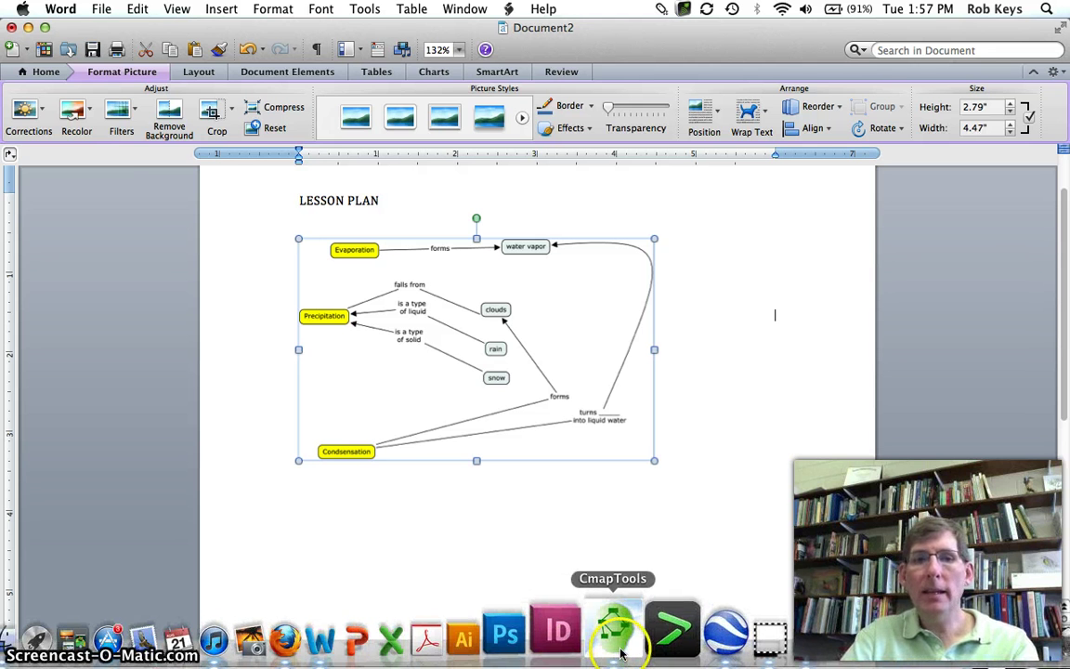
- Close the SAMPLE CONCEPT MAP window, then open and close the SCI201 folder
click(616, 632)
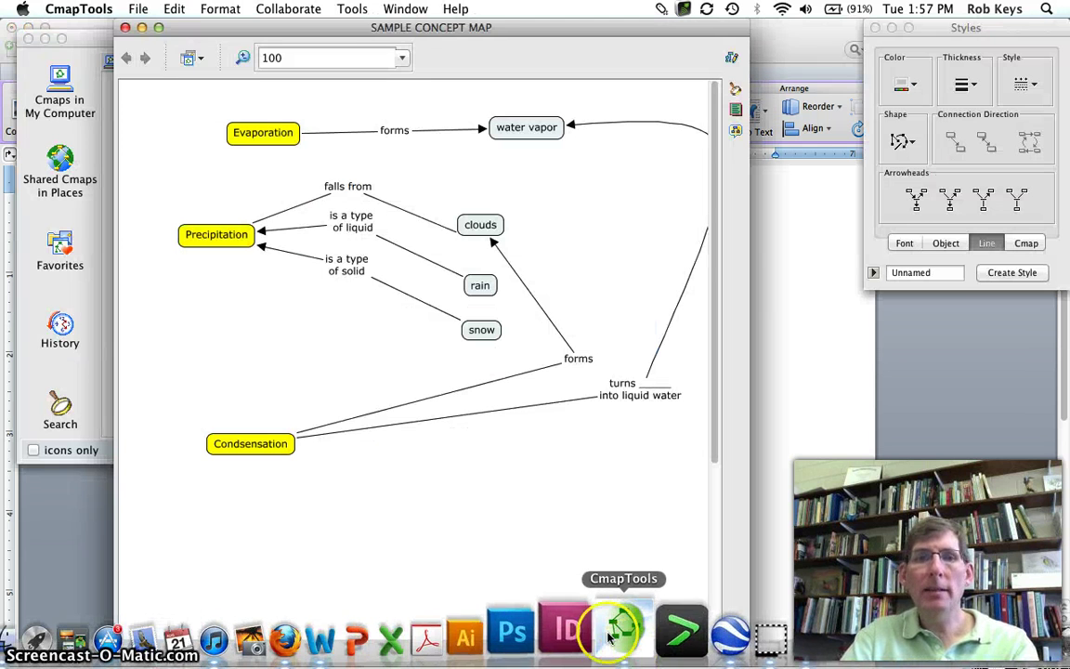
click(125, 28)
click(191, 160)
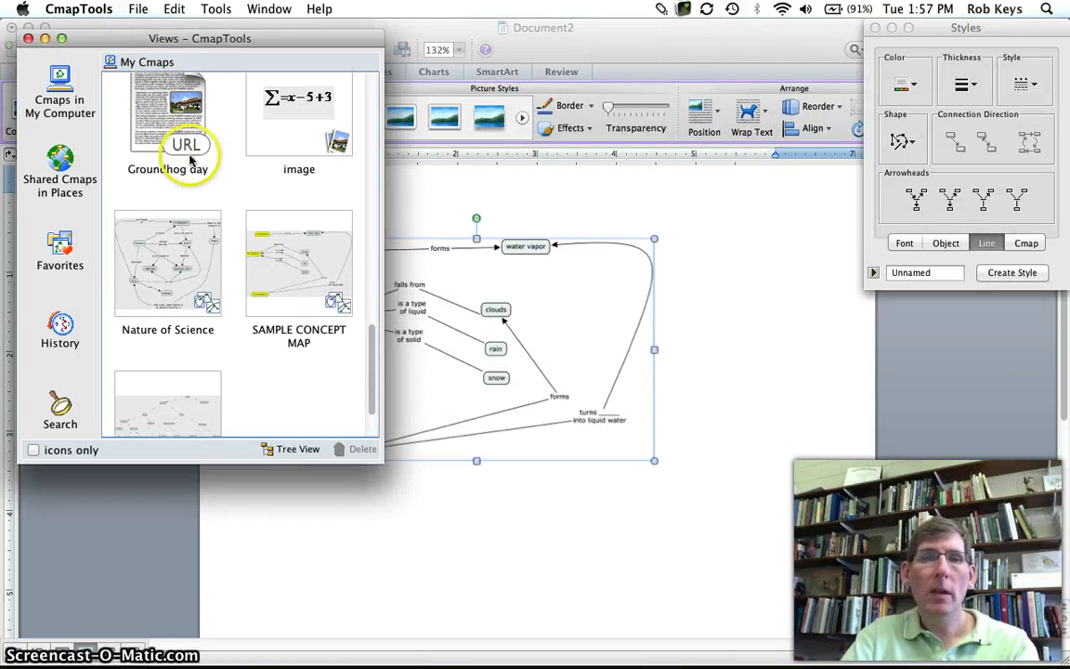
scroll(190, 161, up, 3)
scroll(190, 161, down, 5)
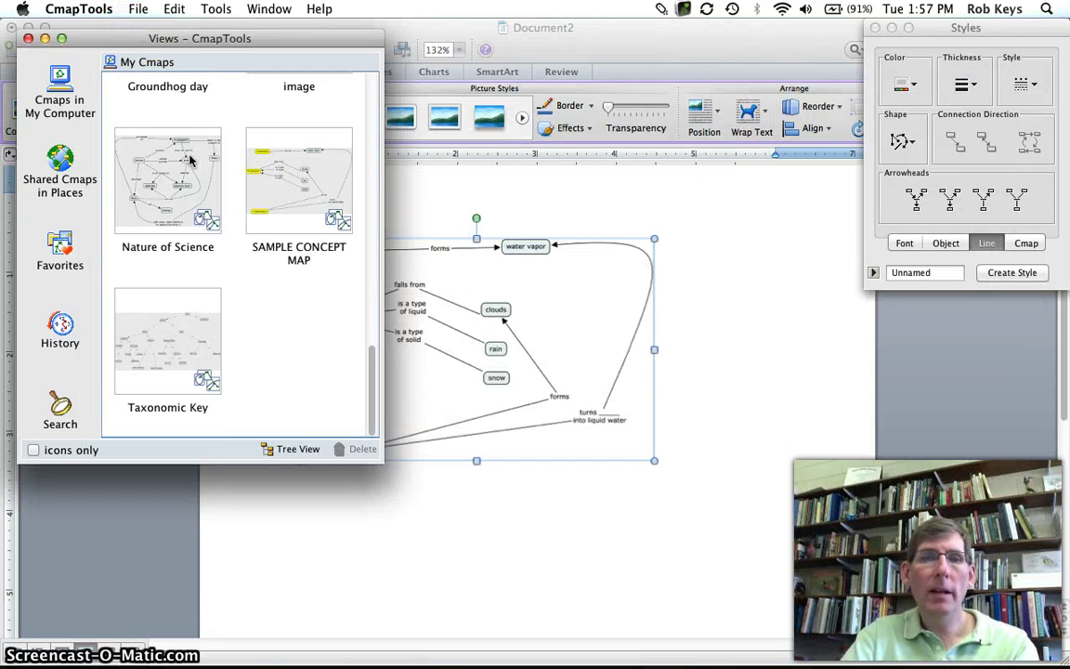
scroll(191, 160, up, 10)
scroll(190, 161, down, 2)
scroll(191, 161, up, 3)
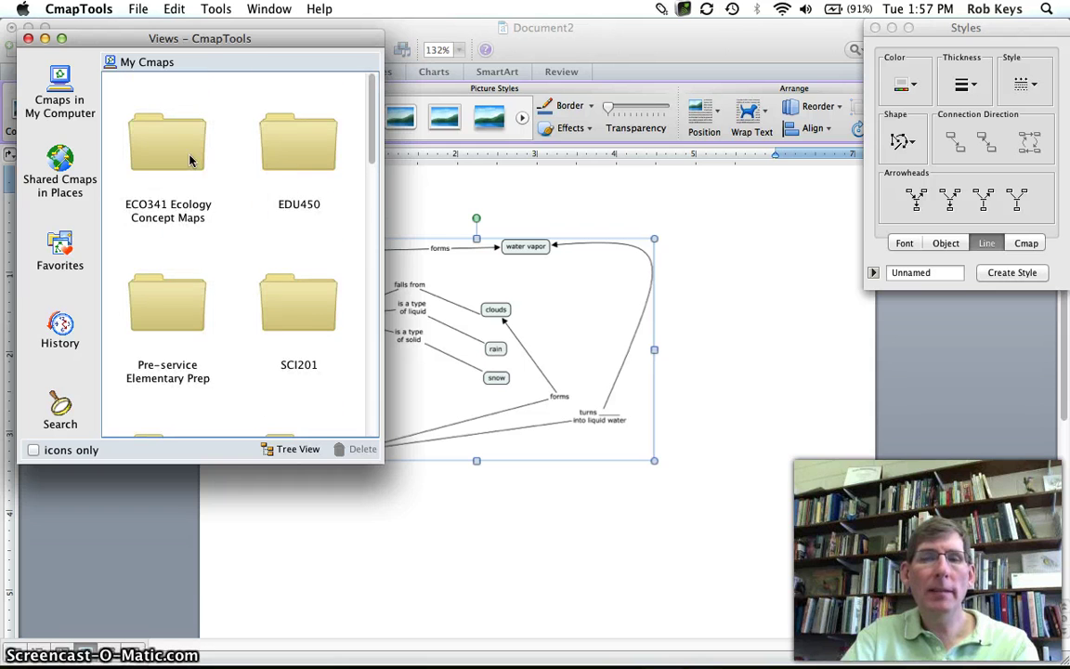
click(302, 319)
double_click(302, 319)
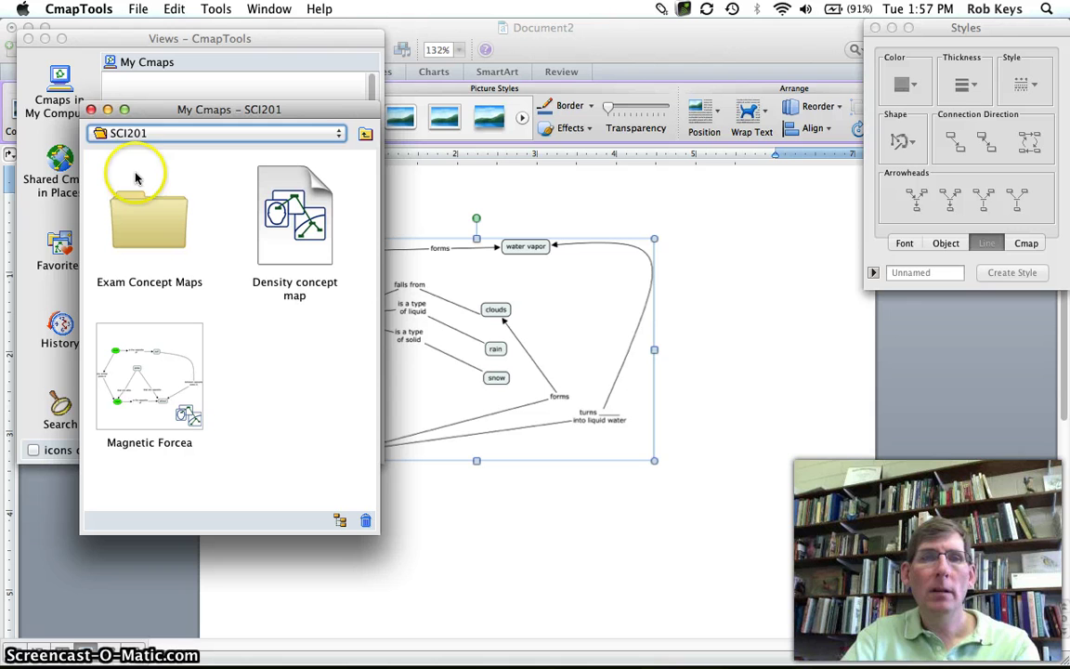
click(91, 109)
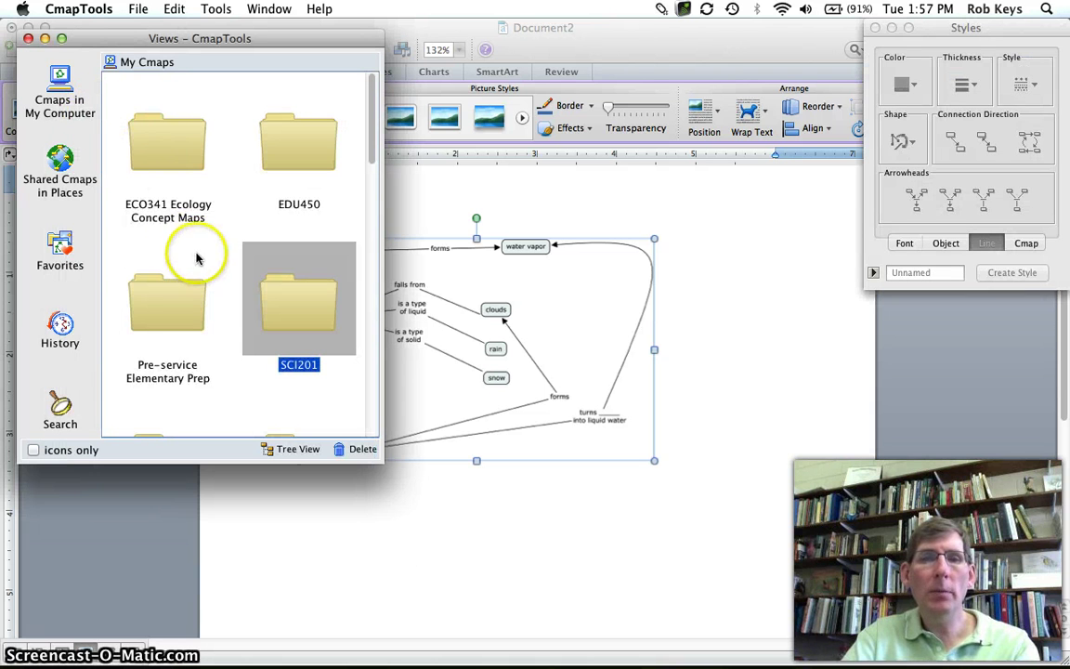
- Open the Pre-service Elementary Prep folder and view, then close, the Electromagnetization map
double_click(184, 379)
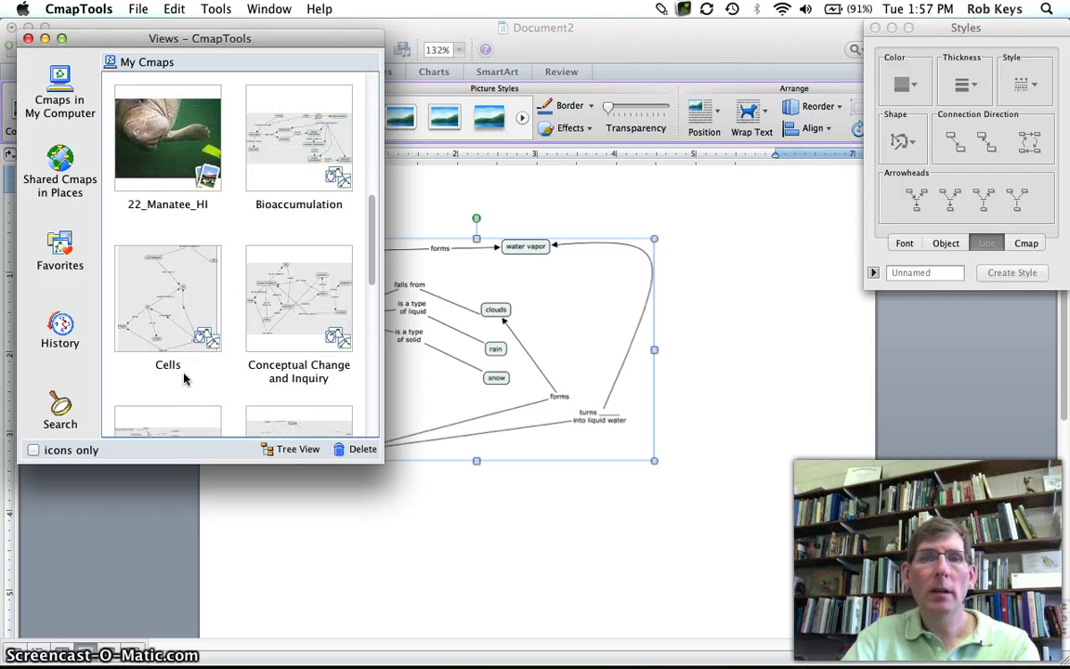
click(198, 425)
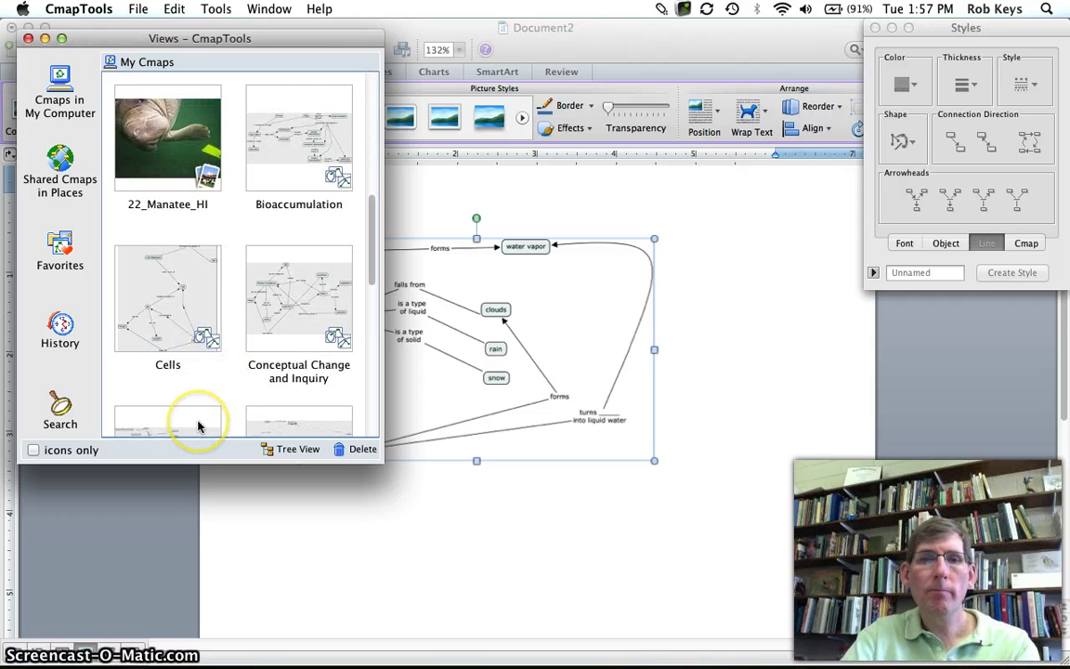
scroll(238, 381, down, 5)
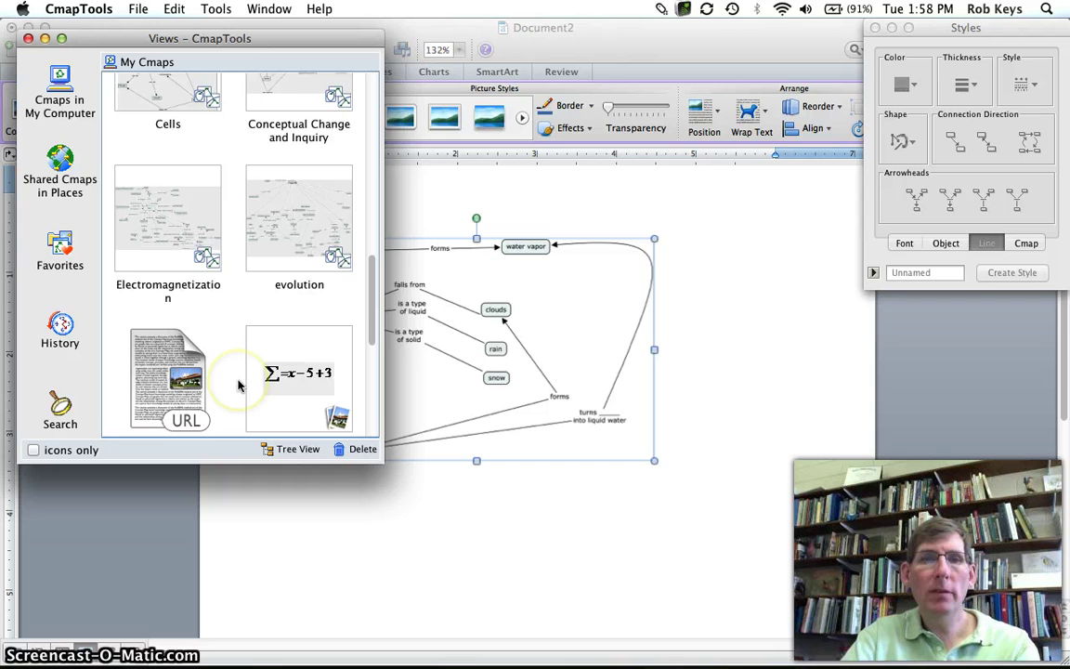
double_click(172, 248)
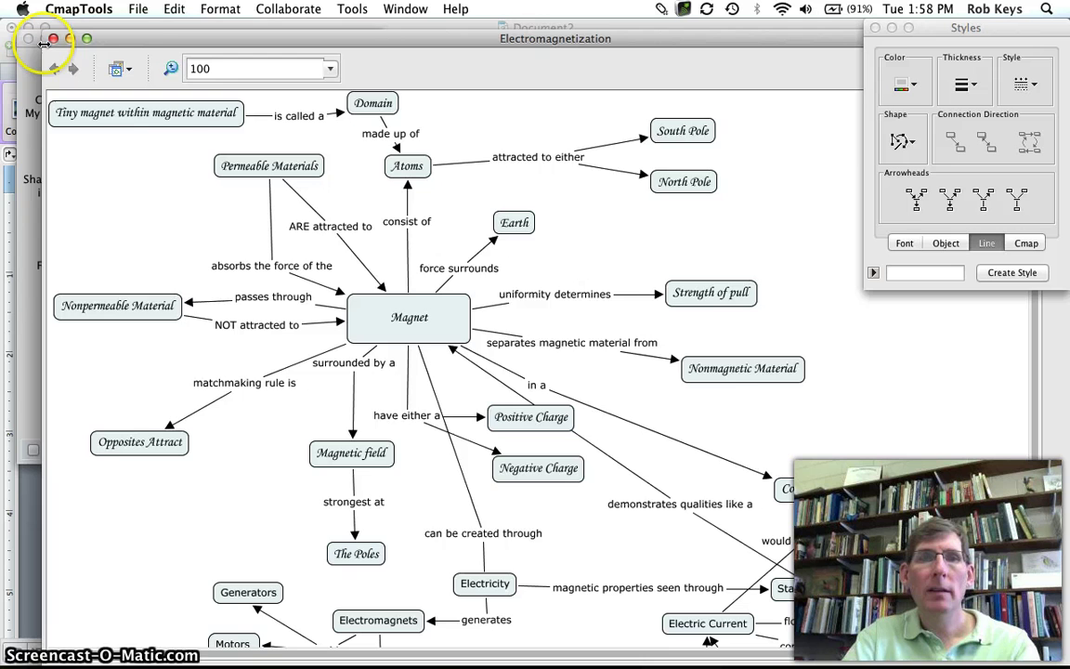
click(53, 39)
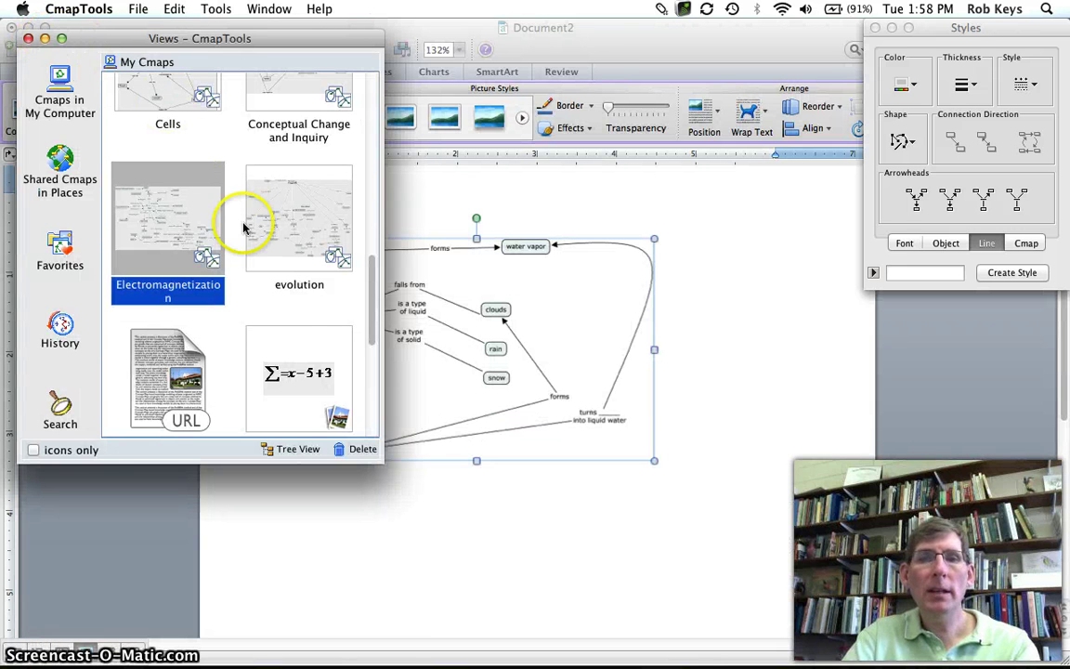
- Activate Screencast-O-Matic from the Dock and show its menu to pause or quit recording
mouse_move(469, 659)
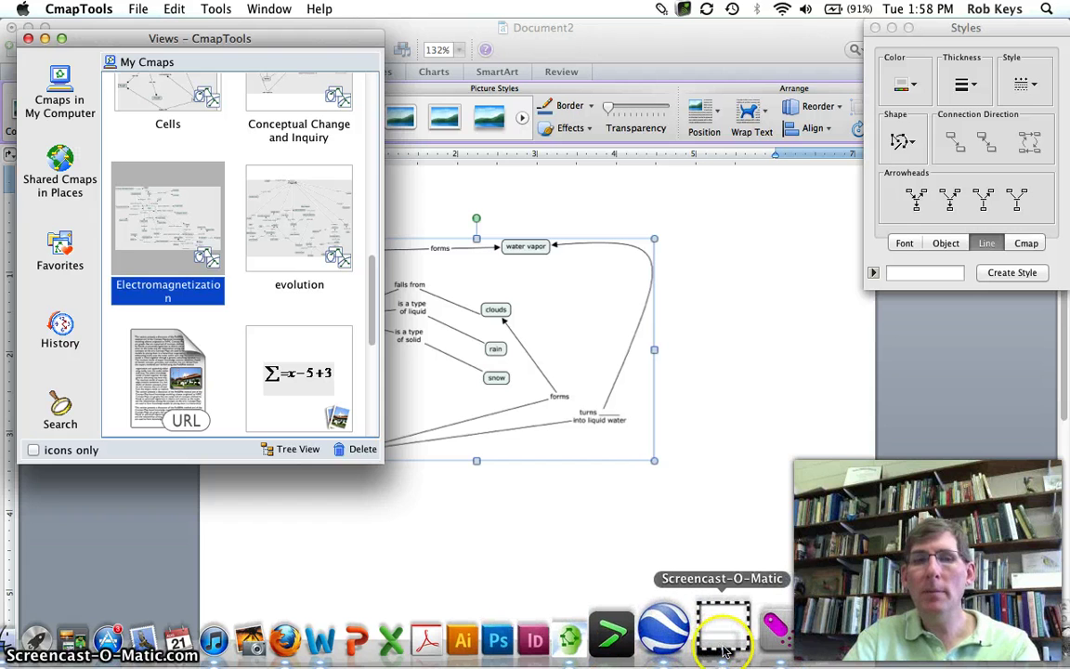
click(725, 650)
right_click(725, 651)
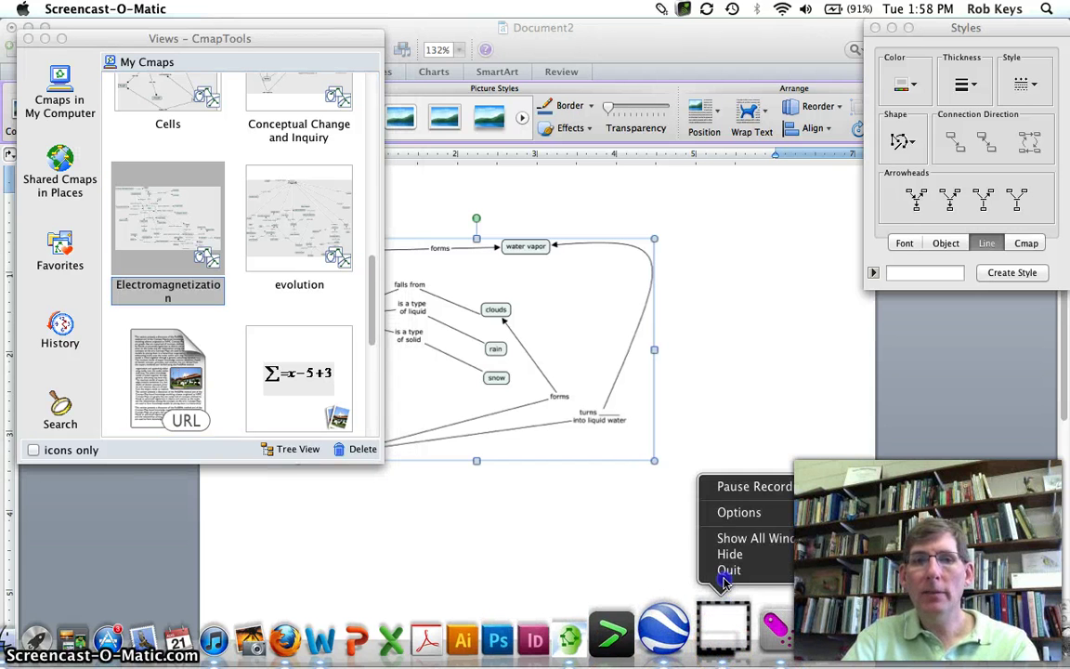